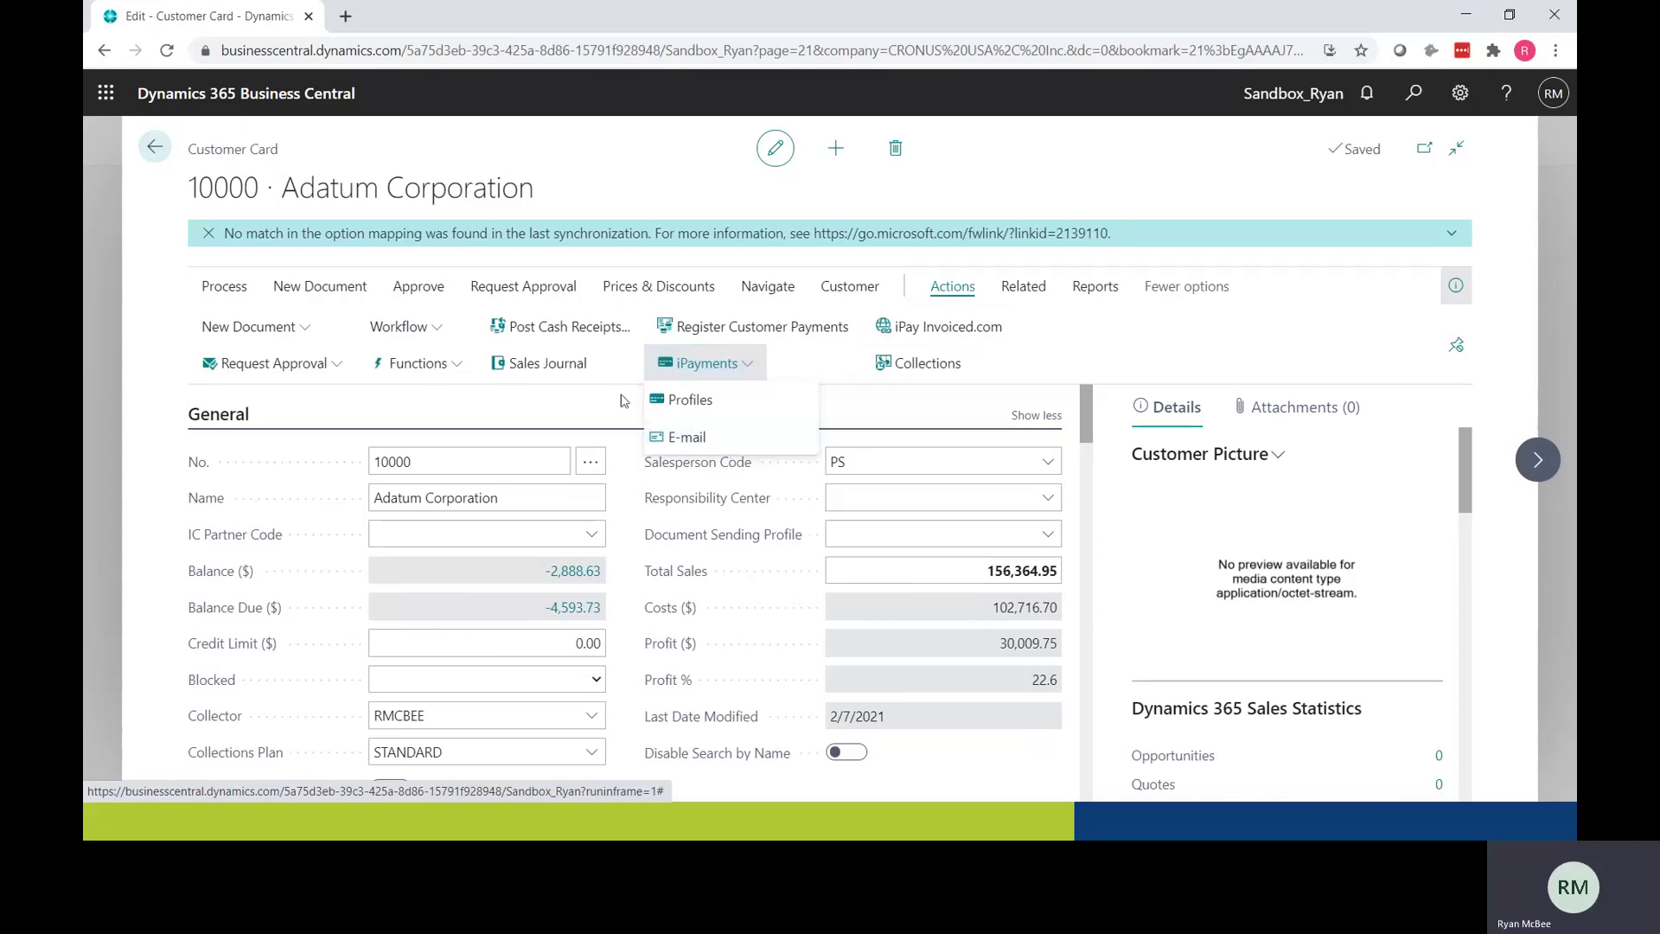
Step: E-mail Adatum Corporation a Request for Credit Card under Sample Merchant, then switch to Outlook
left_click(704, 436)
left_click(1082, 356)
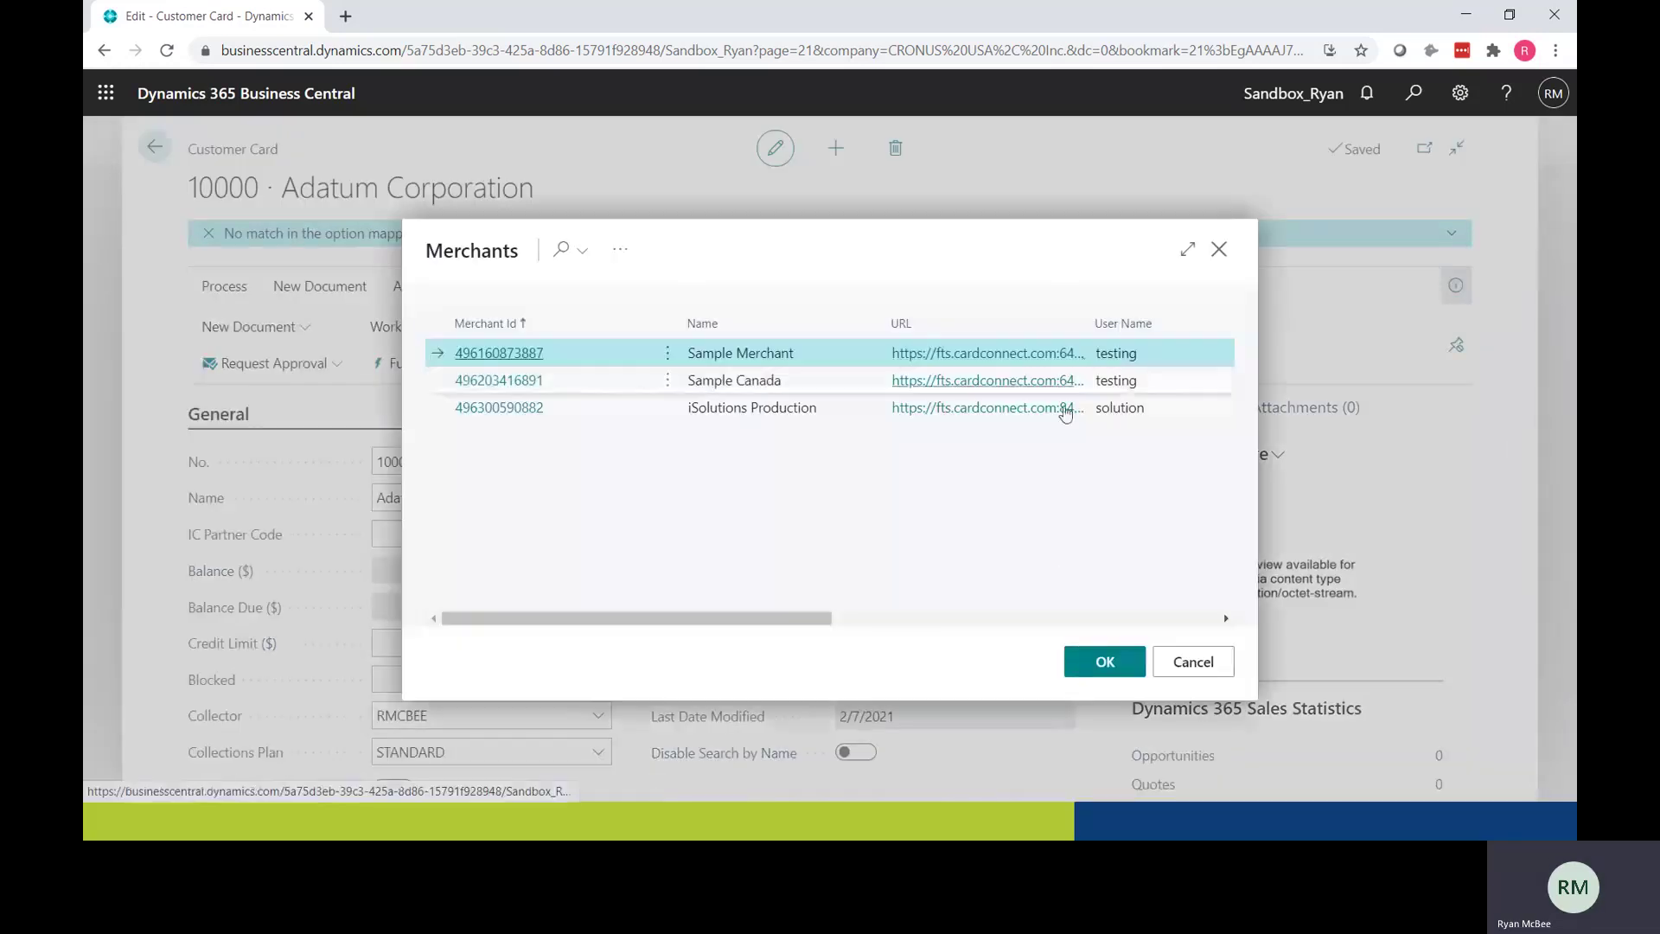
left_click(1099, 663)
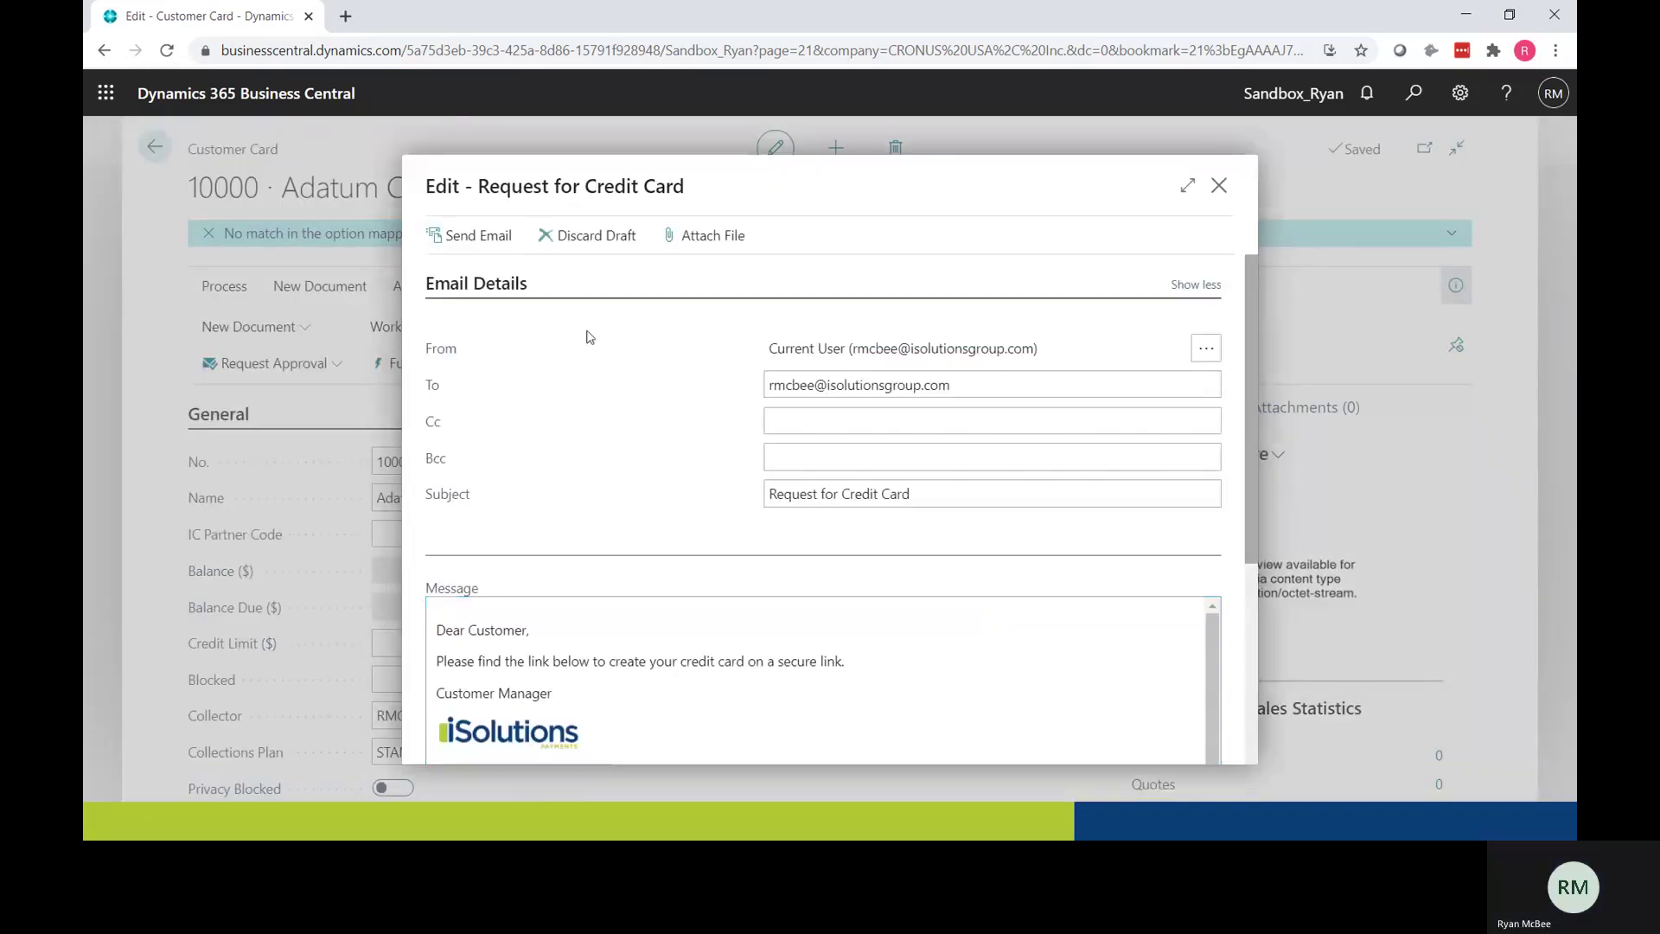
left_click(479, 235)
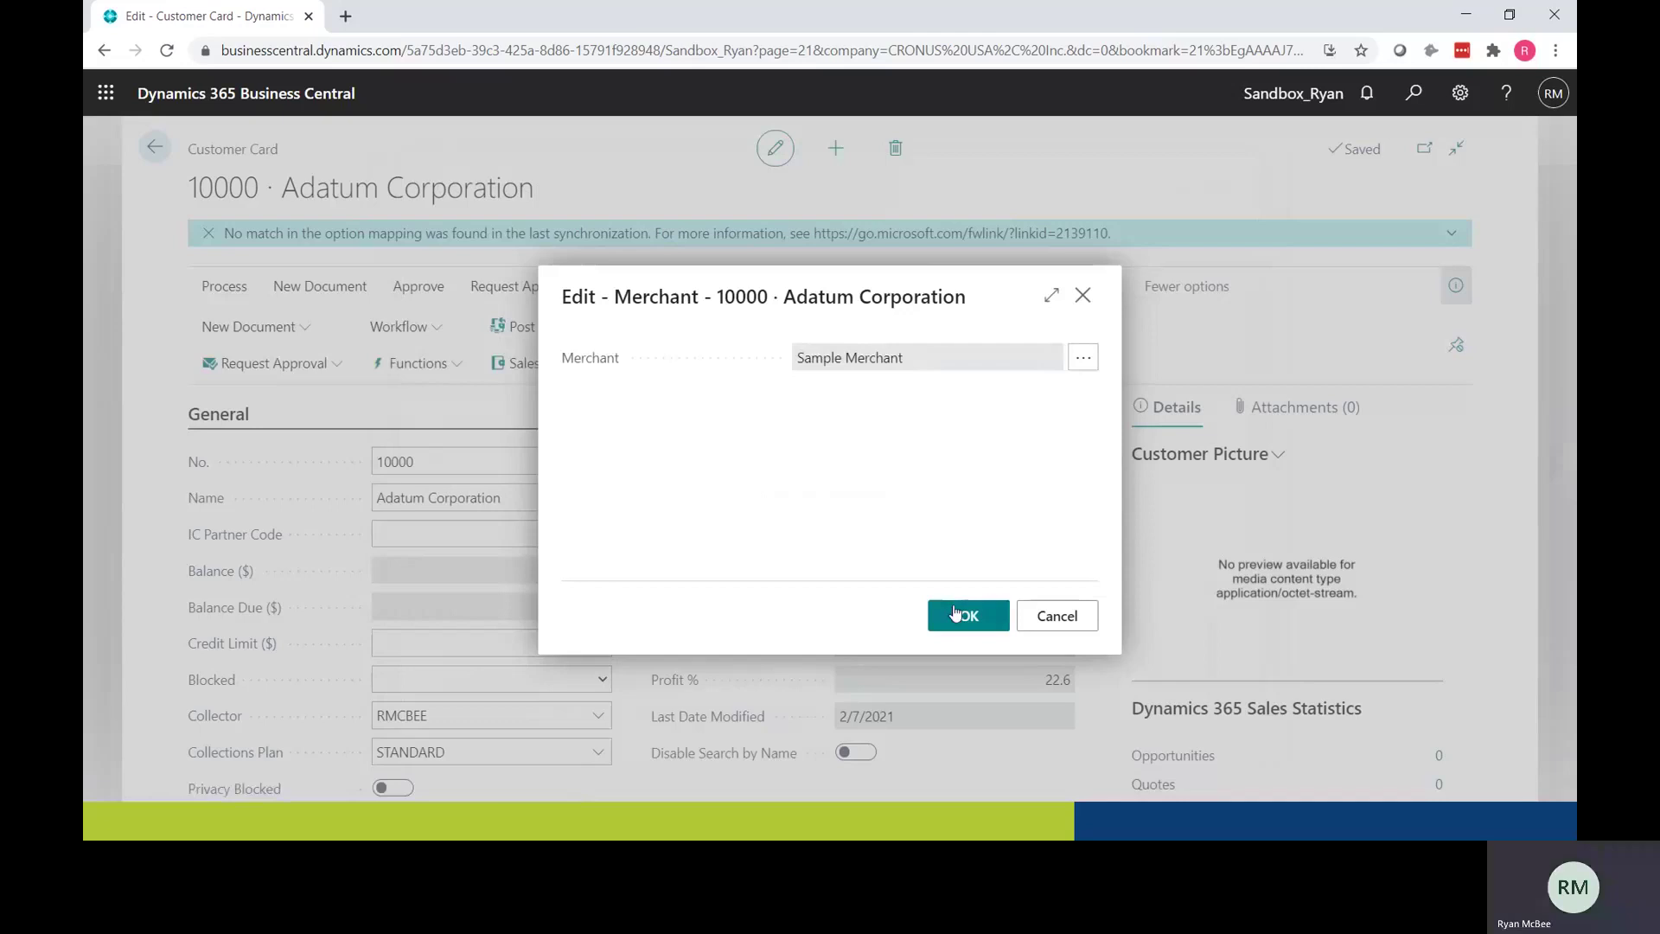
left_click(954, 614)
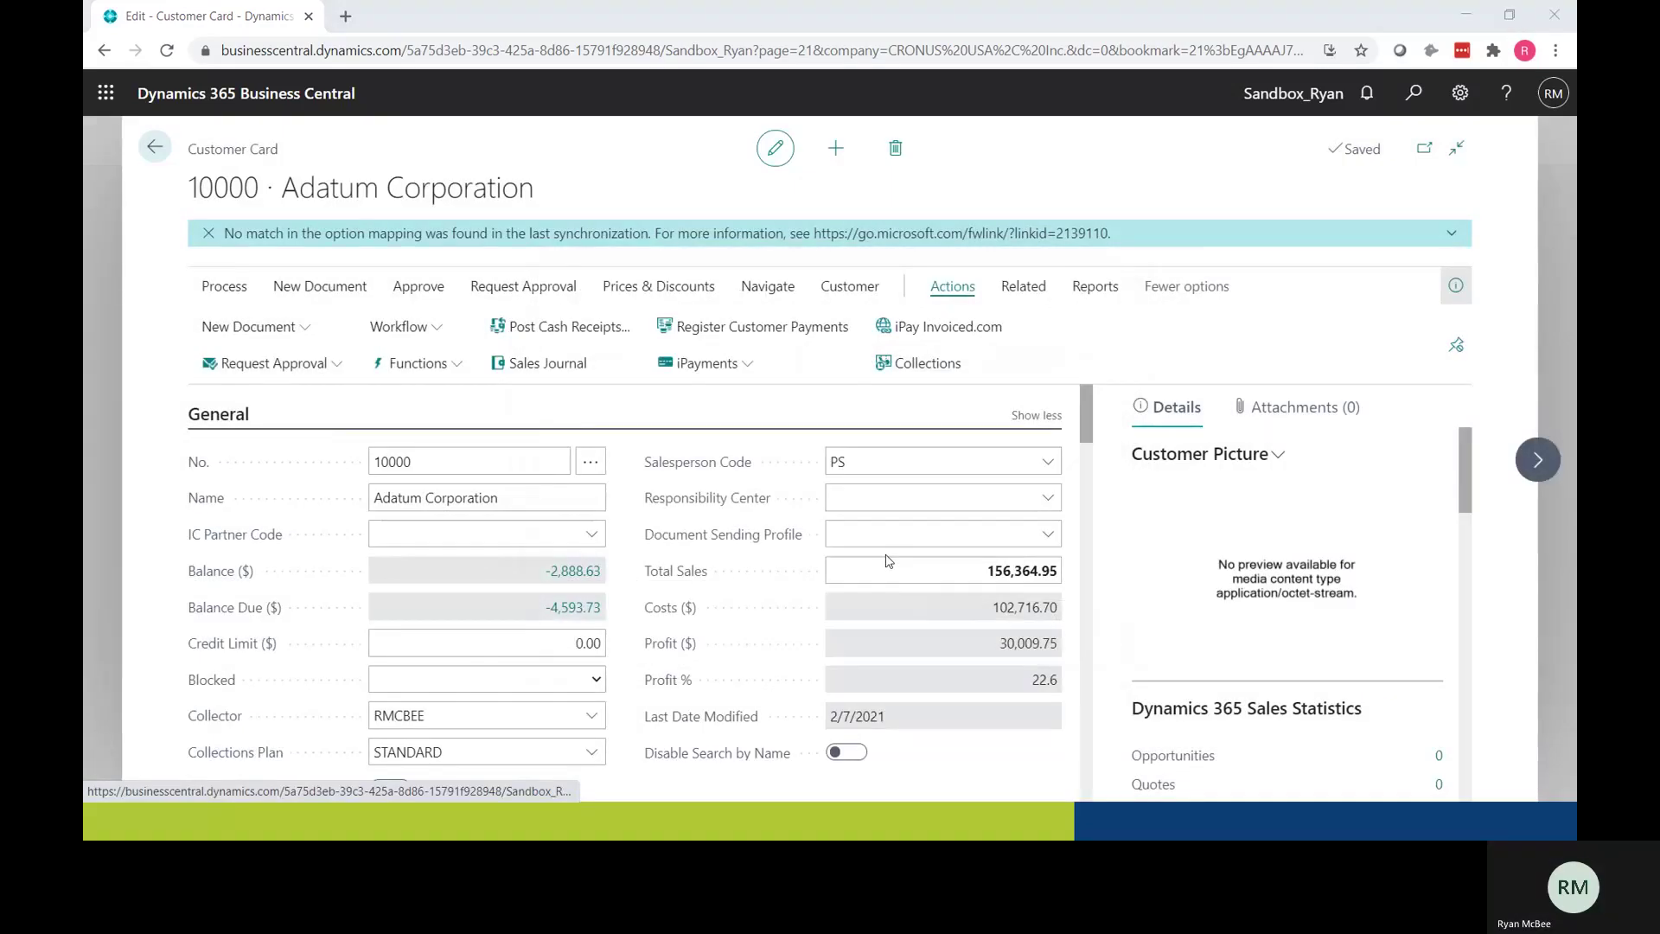
key("alt+Tab")
key("alt+Tab")
key("alt+Tab")
key("alt+Tab")
key("alt+Tab")
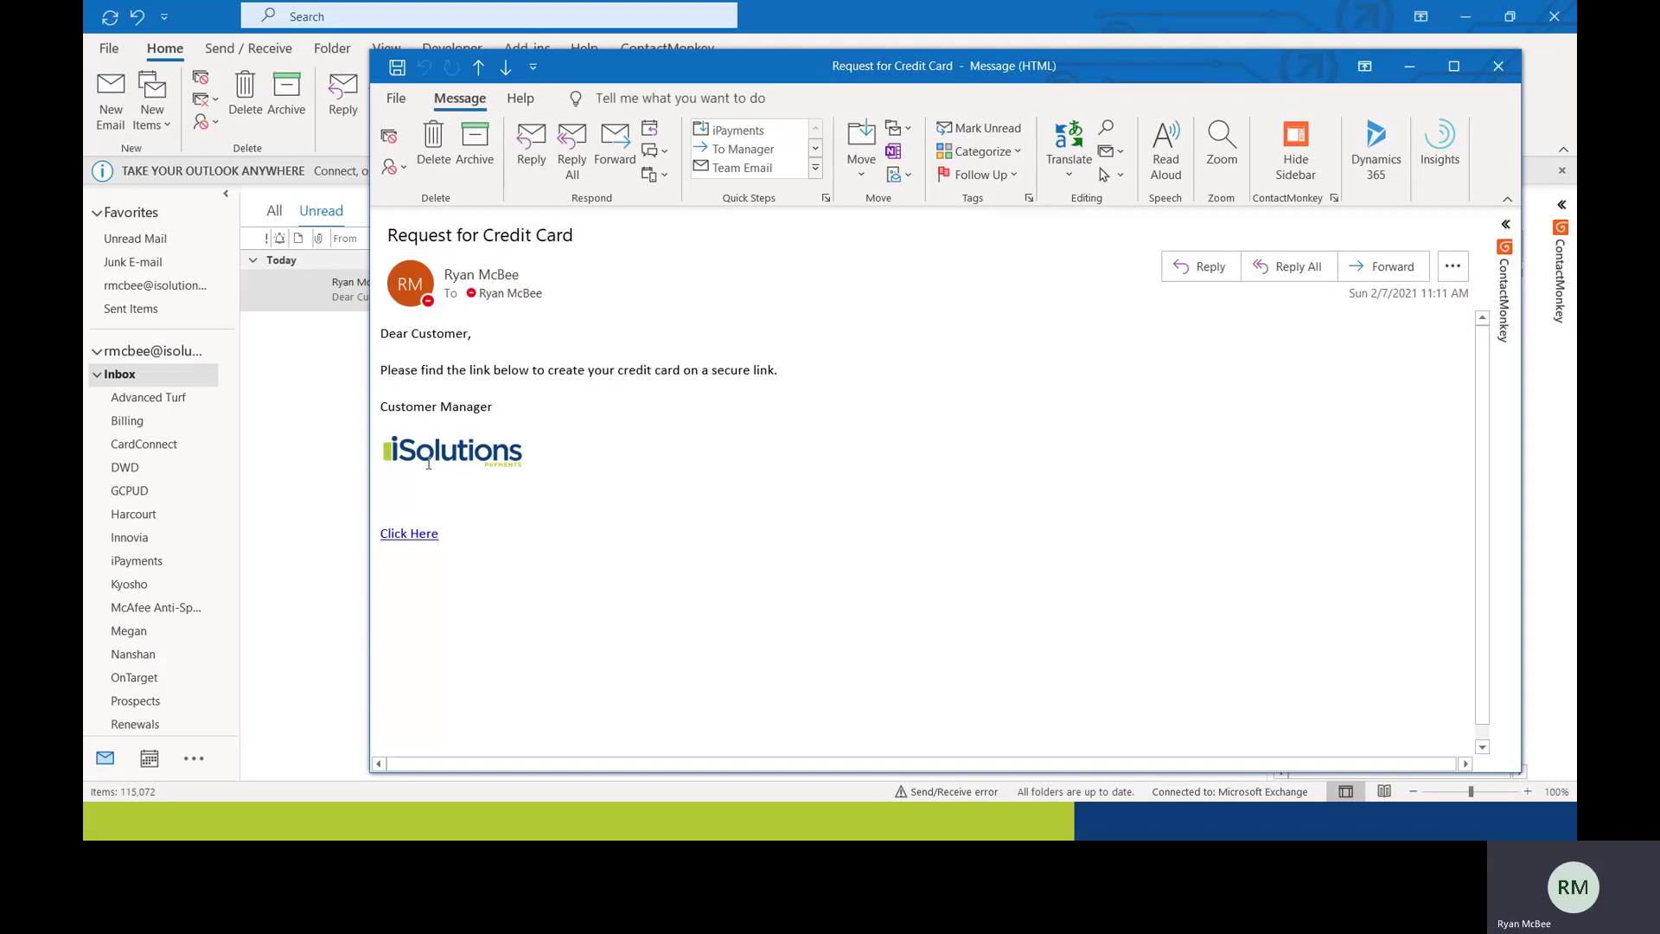
Step: Follow the Click Here link in the Request for Credit Card e-mail
left_click(414, 534)
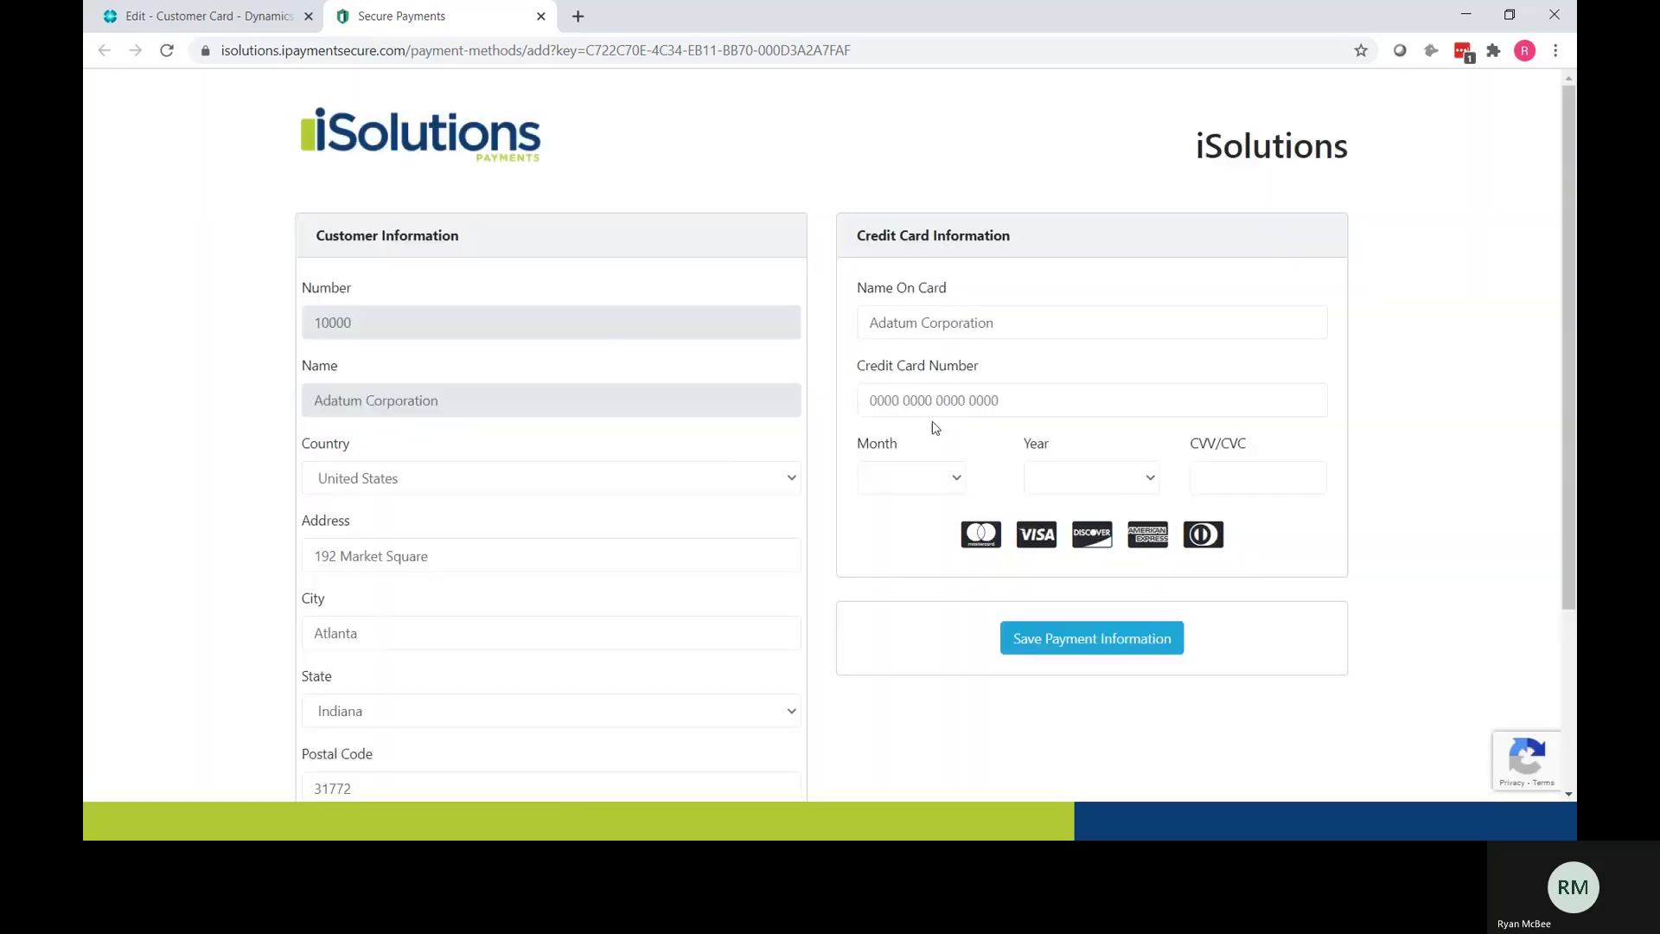
Step: Save a VISA card ending 1111, expiring 4/2023, with its security code, then return to Business Central
left_click(939, 404)
type("41")
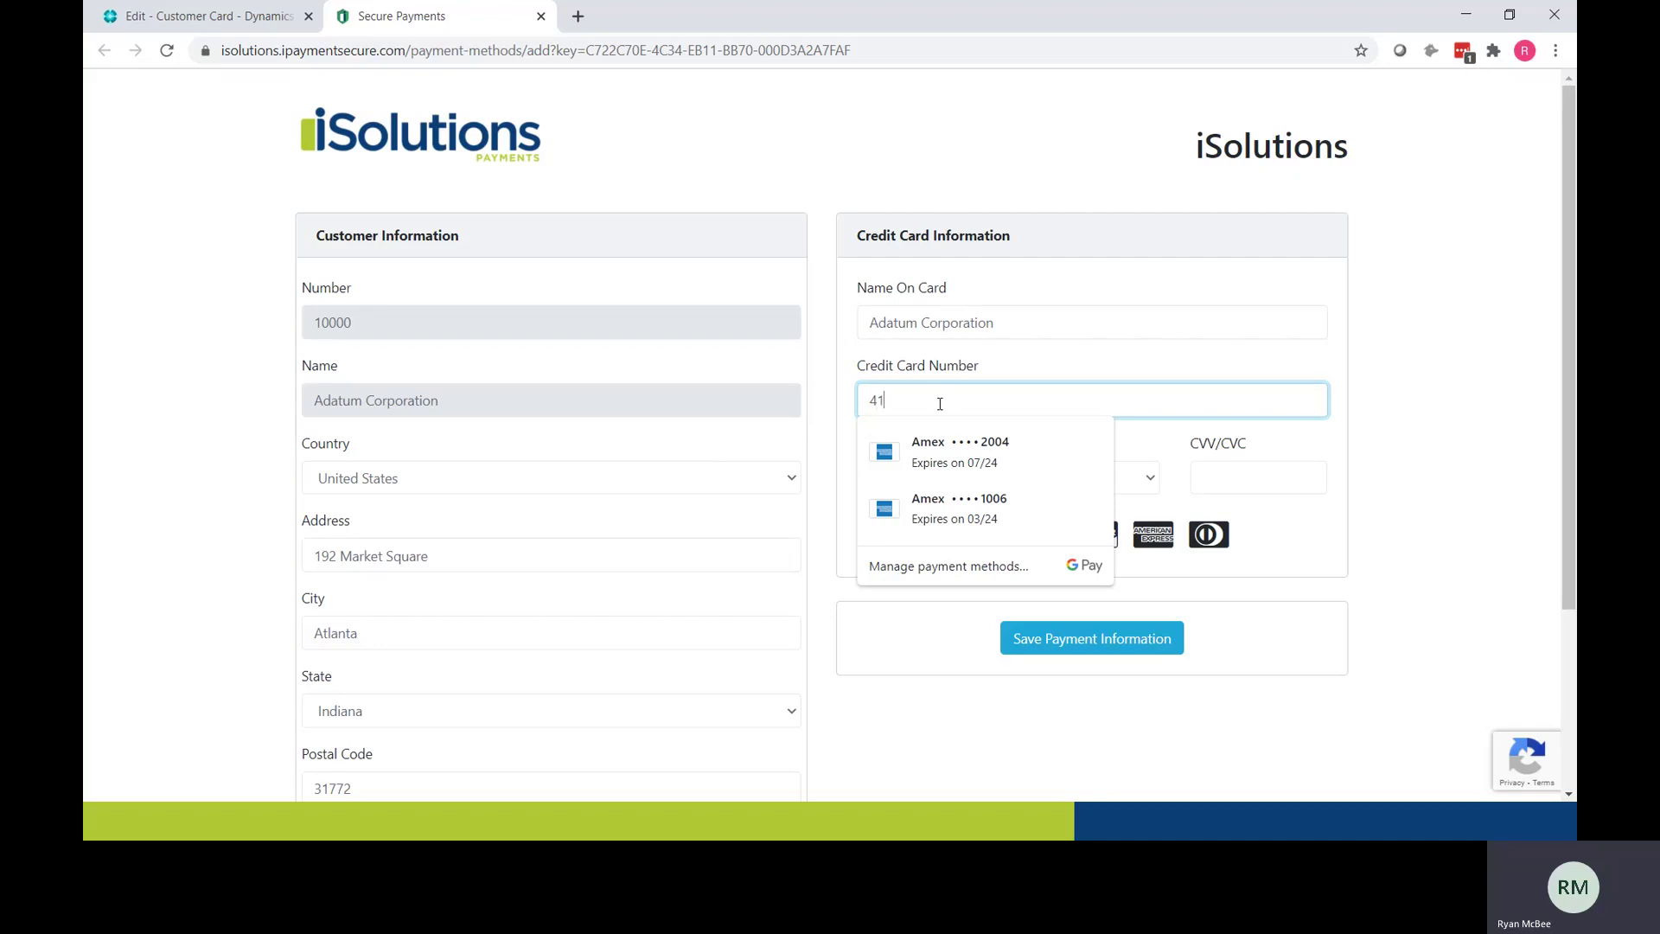
type("11 1111 1111 1111")
key("Tab")
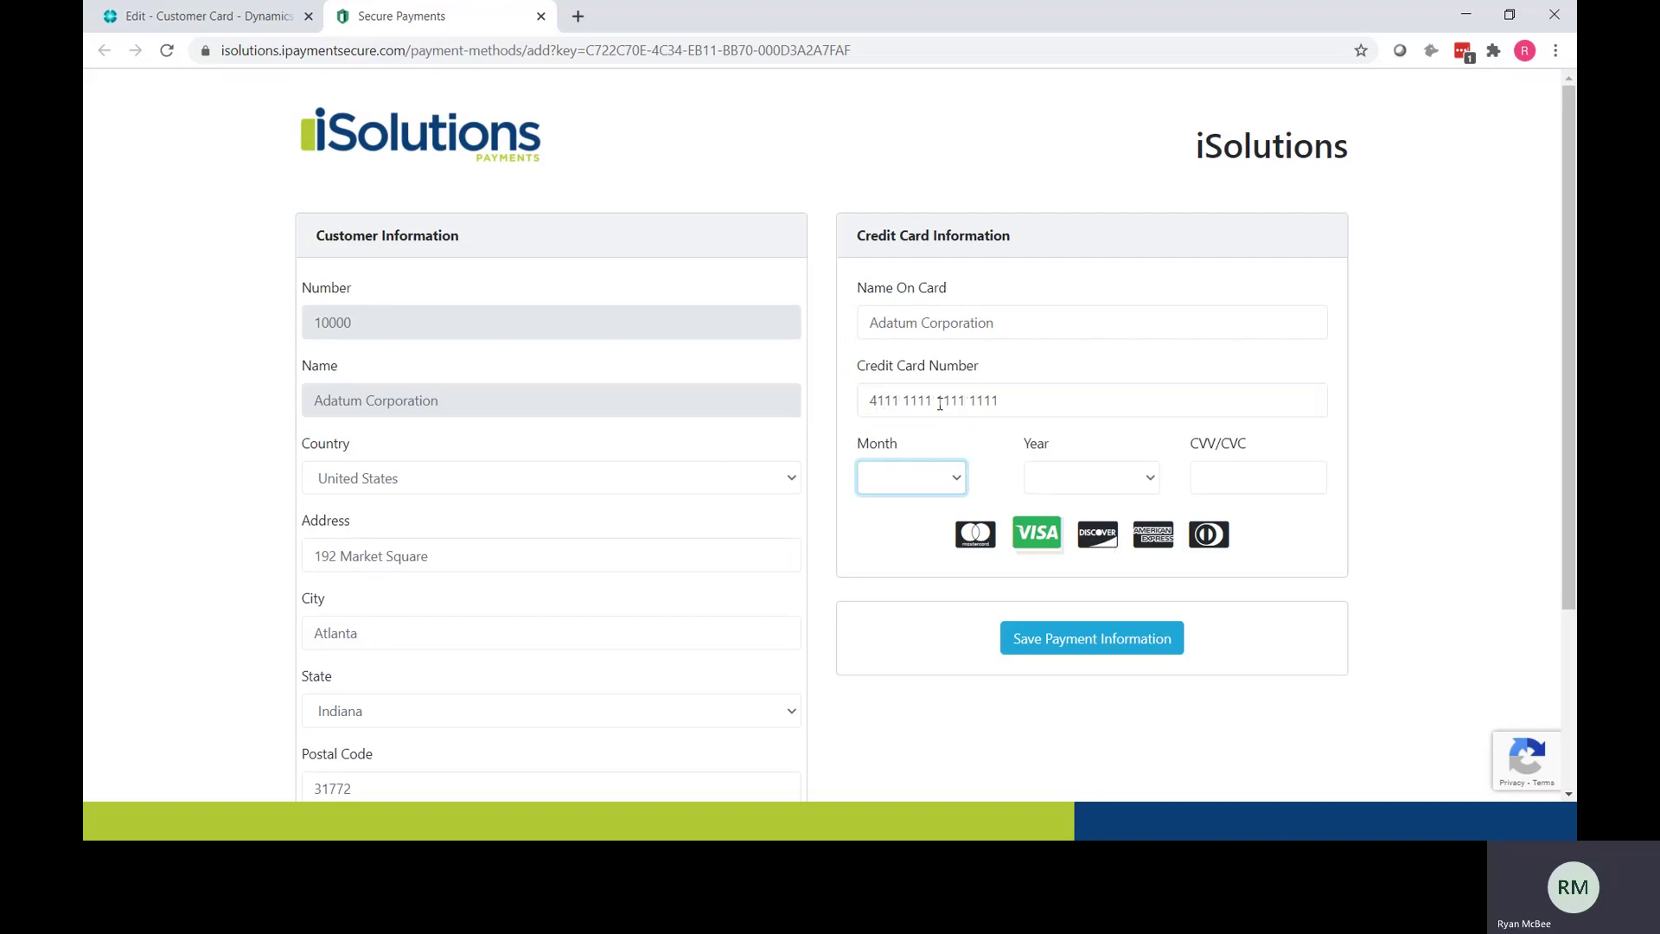
key("Tab")
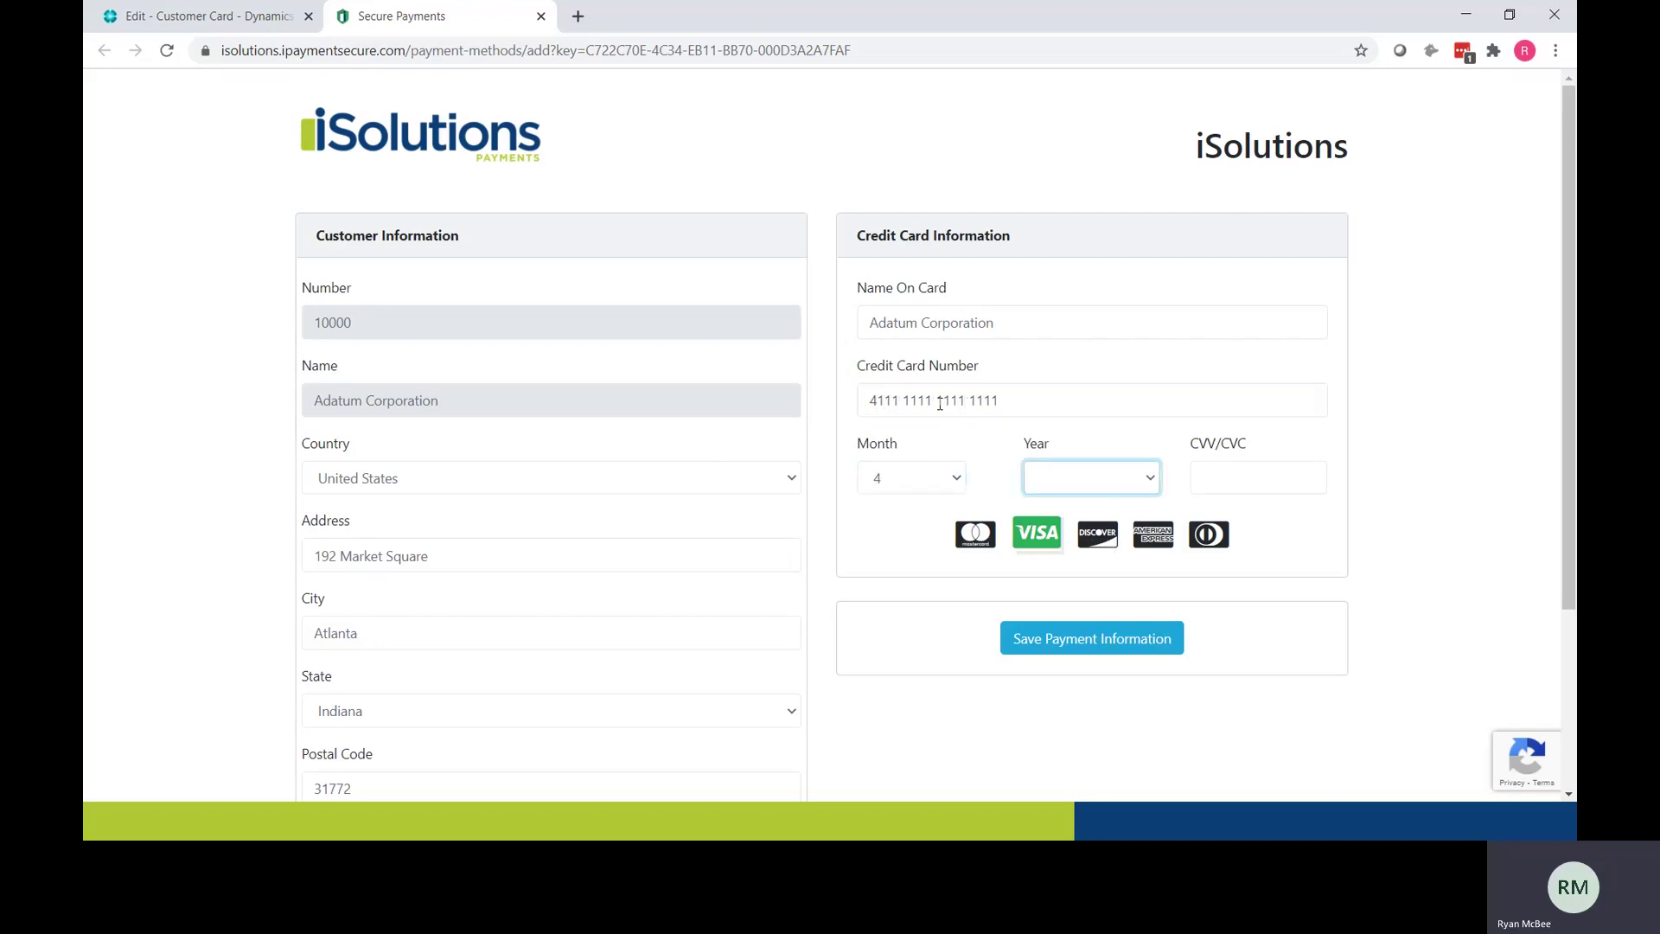
type("2023")
key("Tab")
type("59")
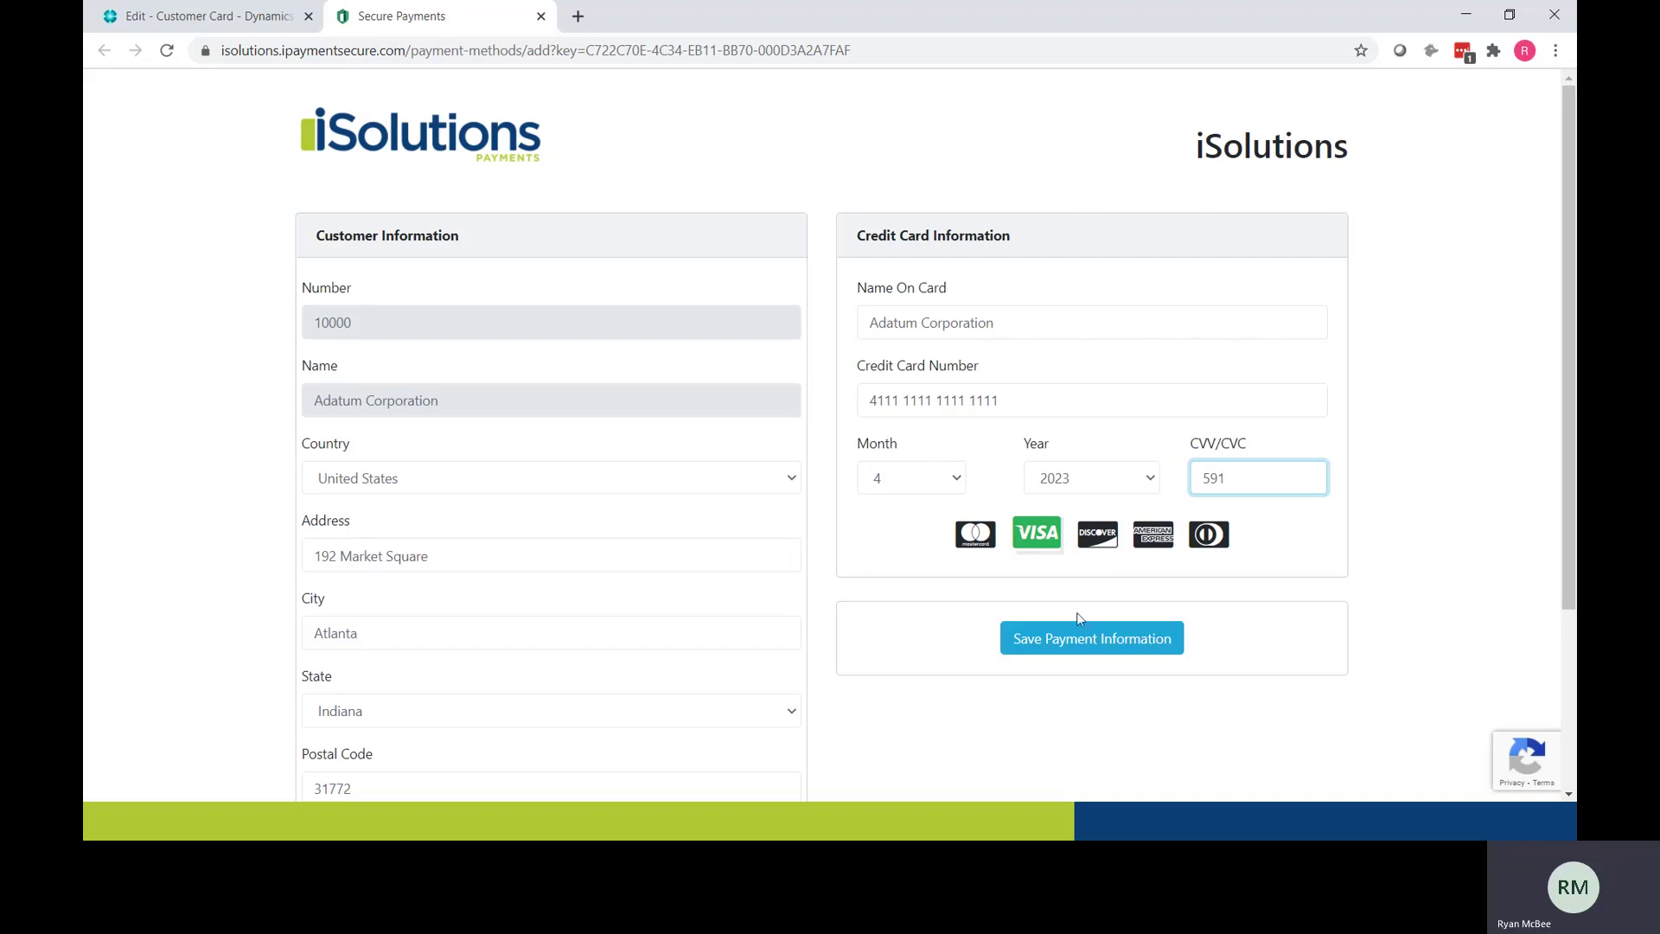
left_click(1083, 636)
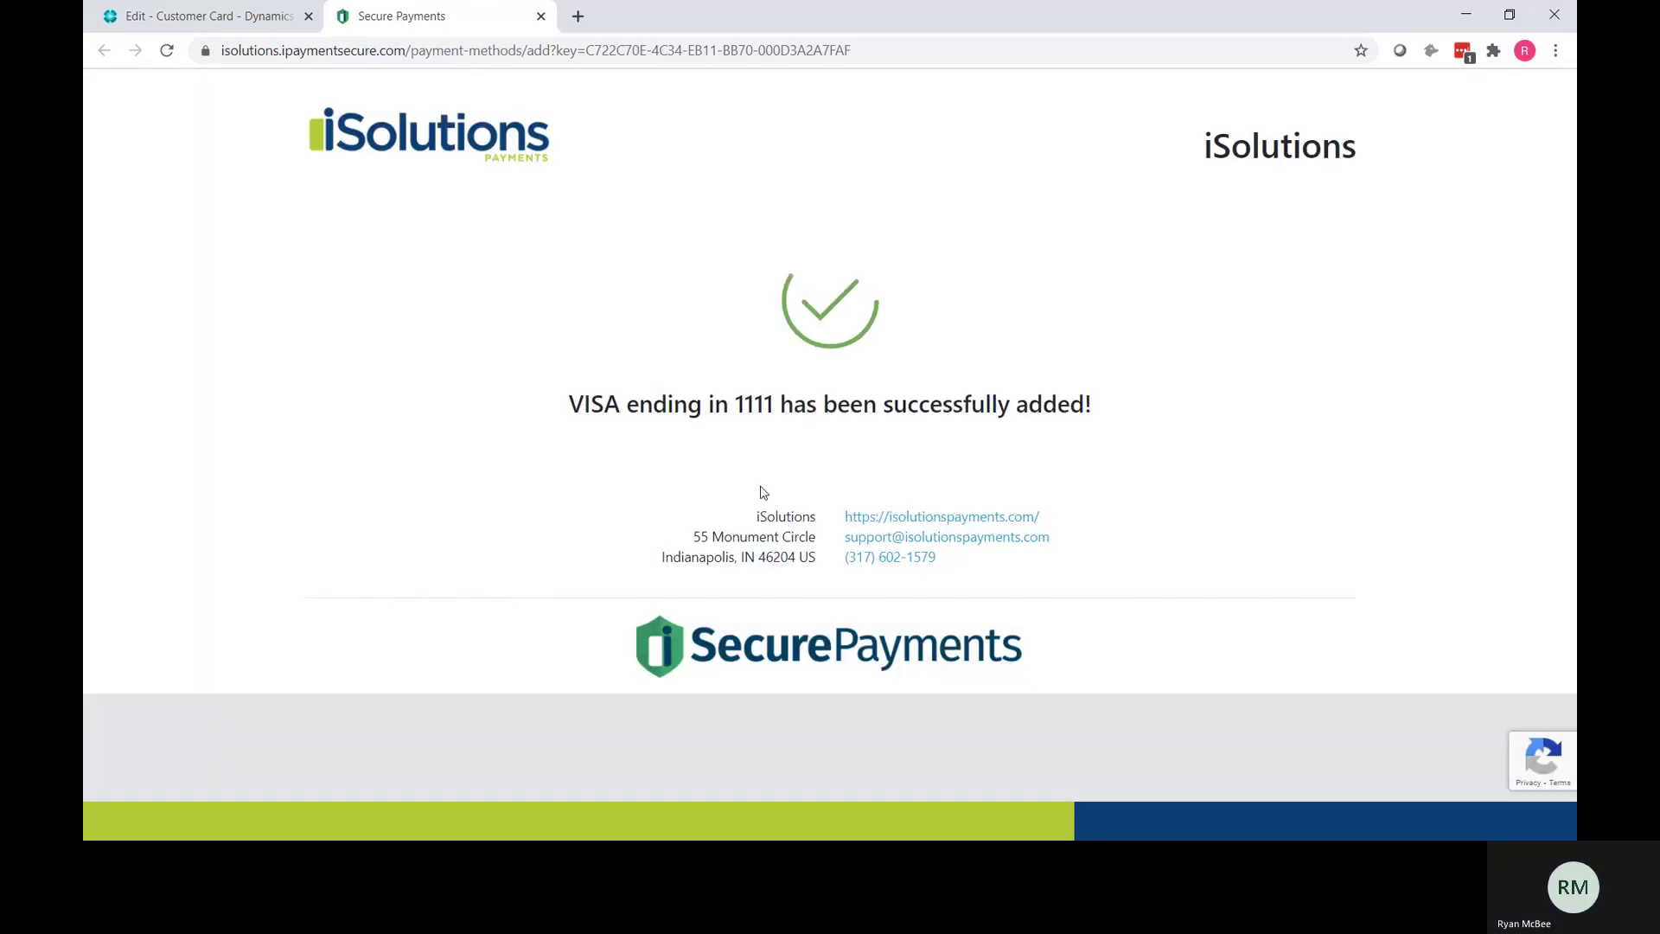
left_click(207, 15)
left_click(730, 367)
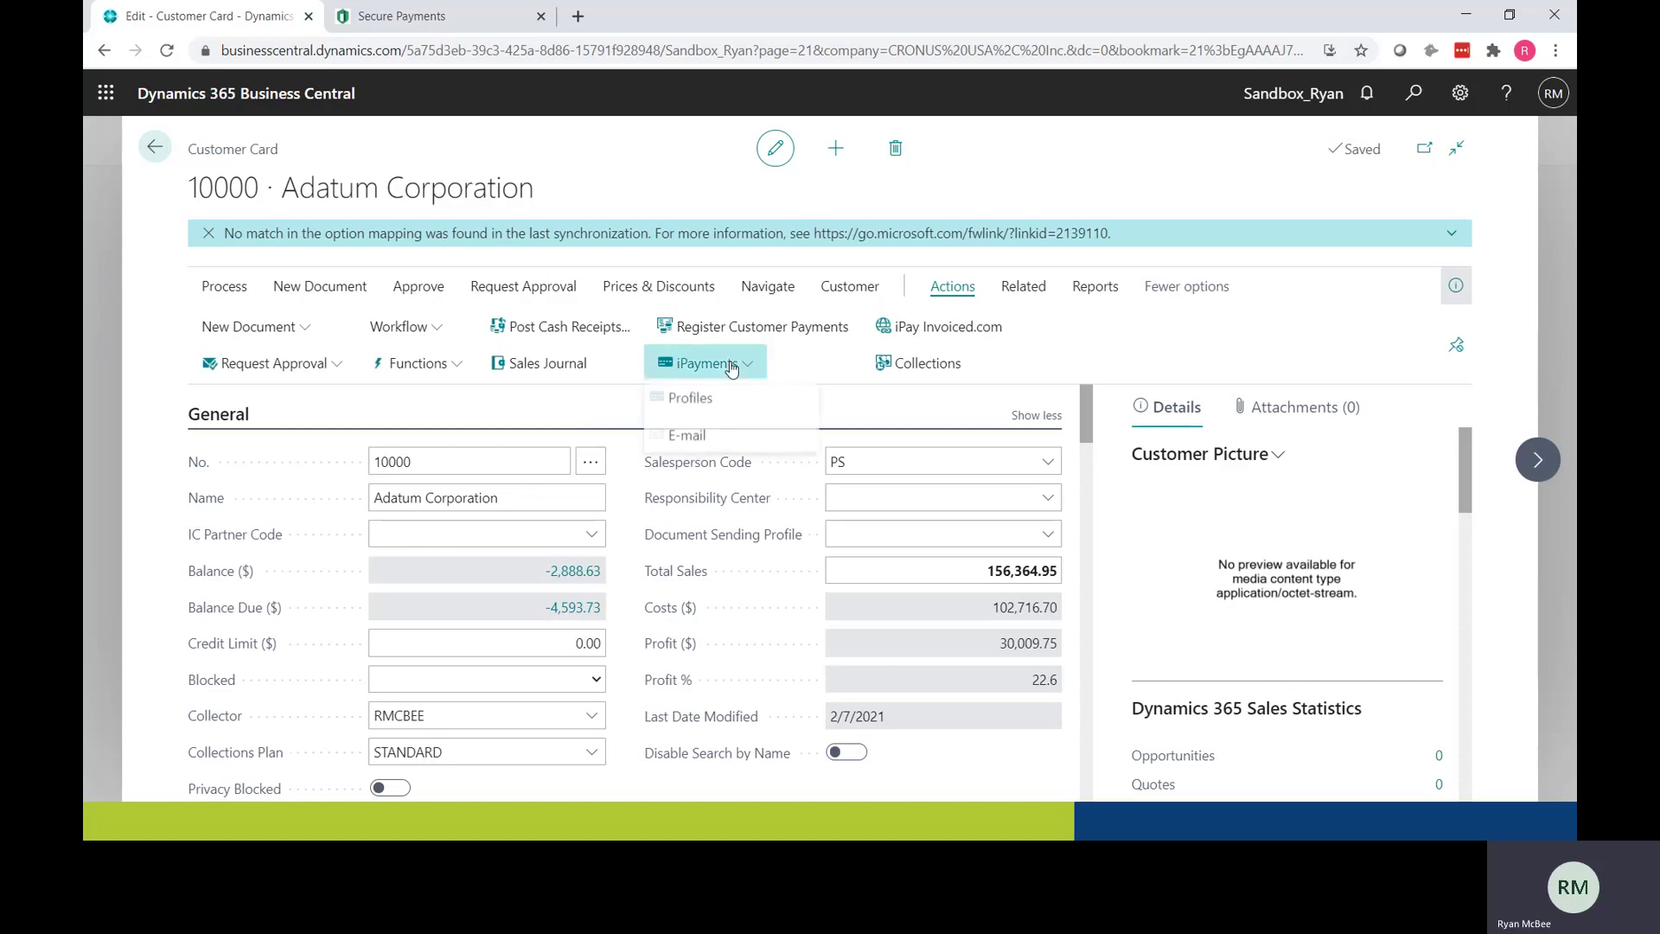
left_click(688, 398)
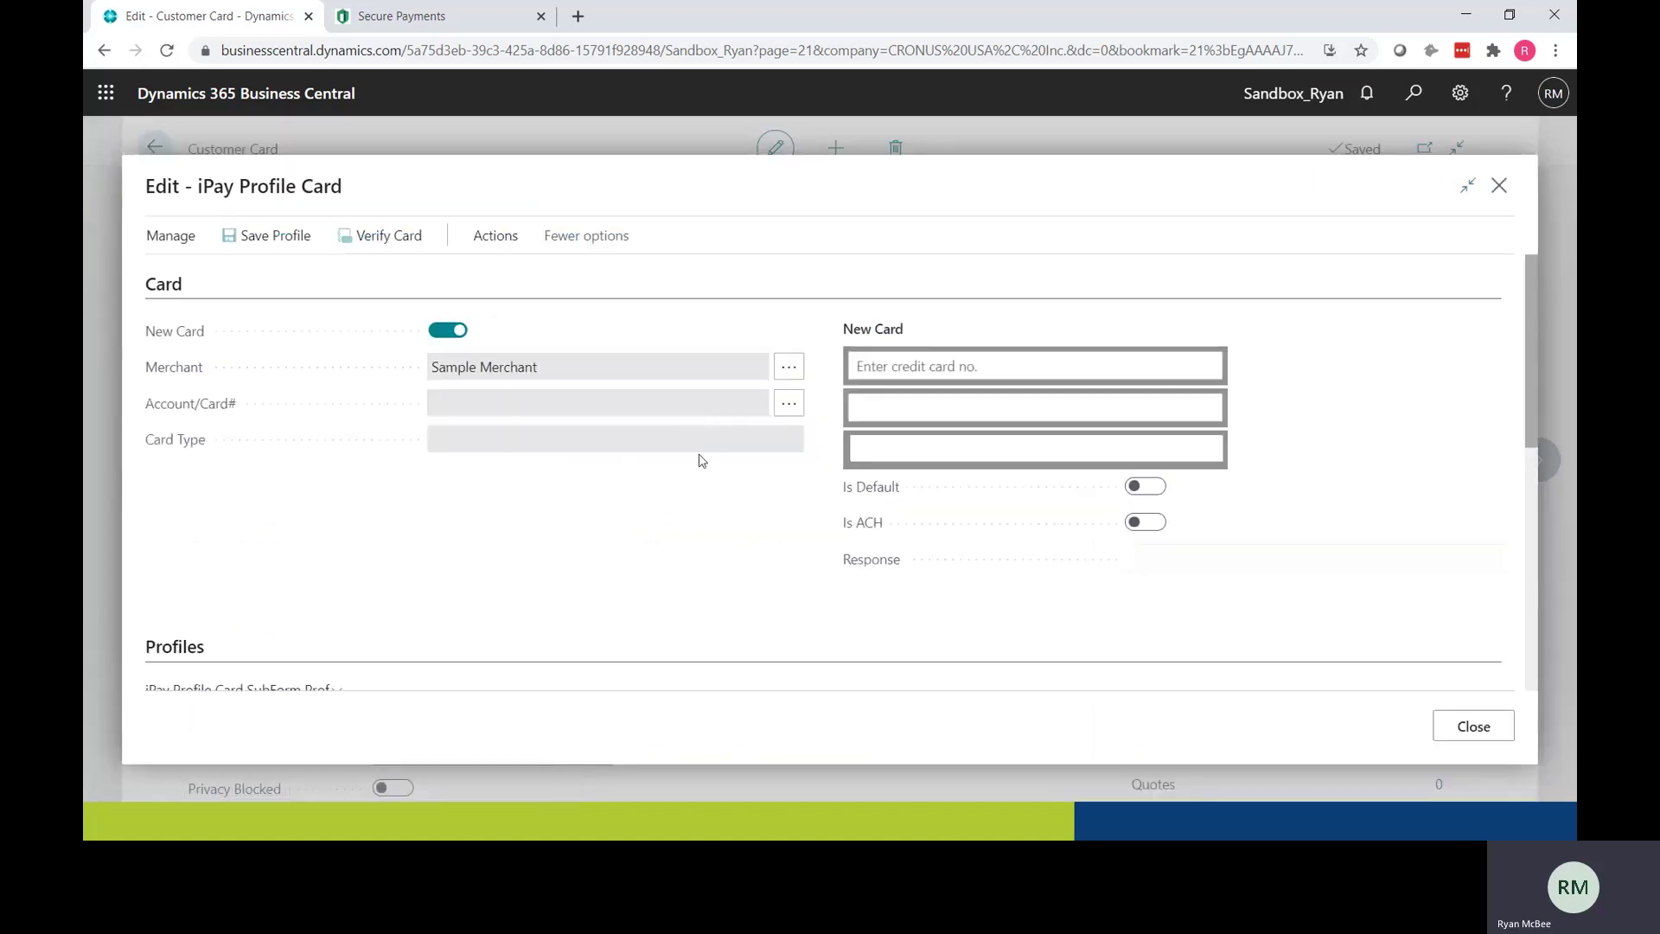
scroll(693, 485, "down", 5)
scroll(843, 503, "up", 2)
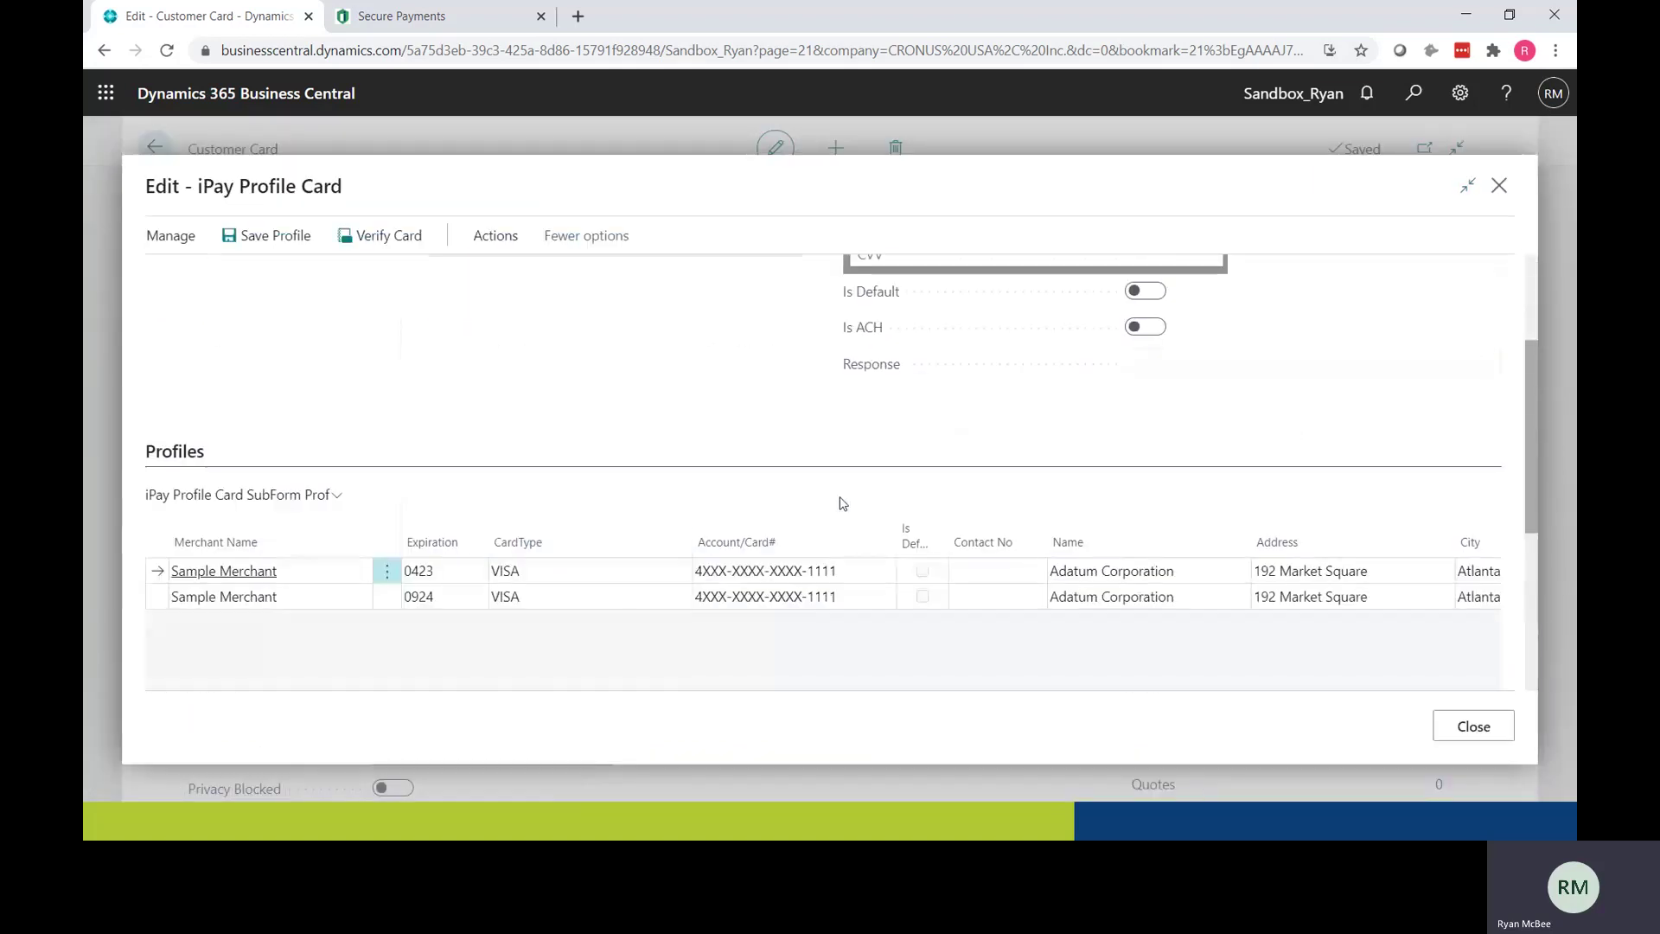
left_click(1467, 736)
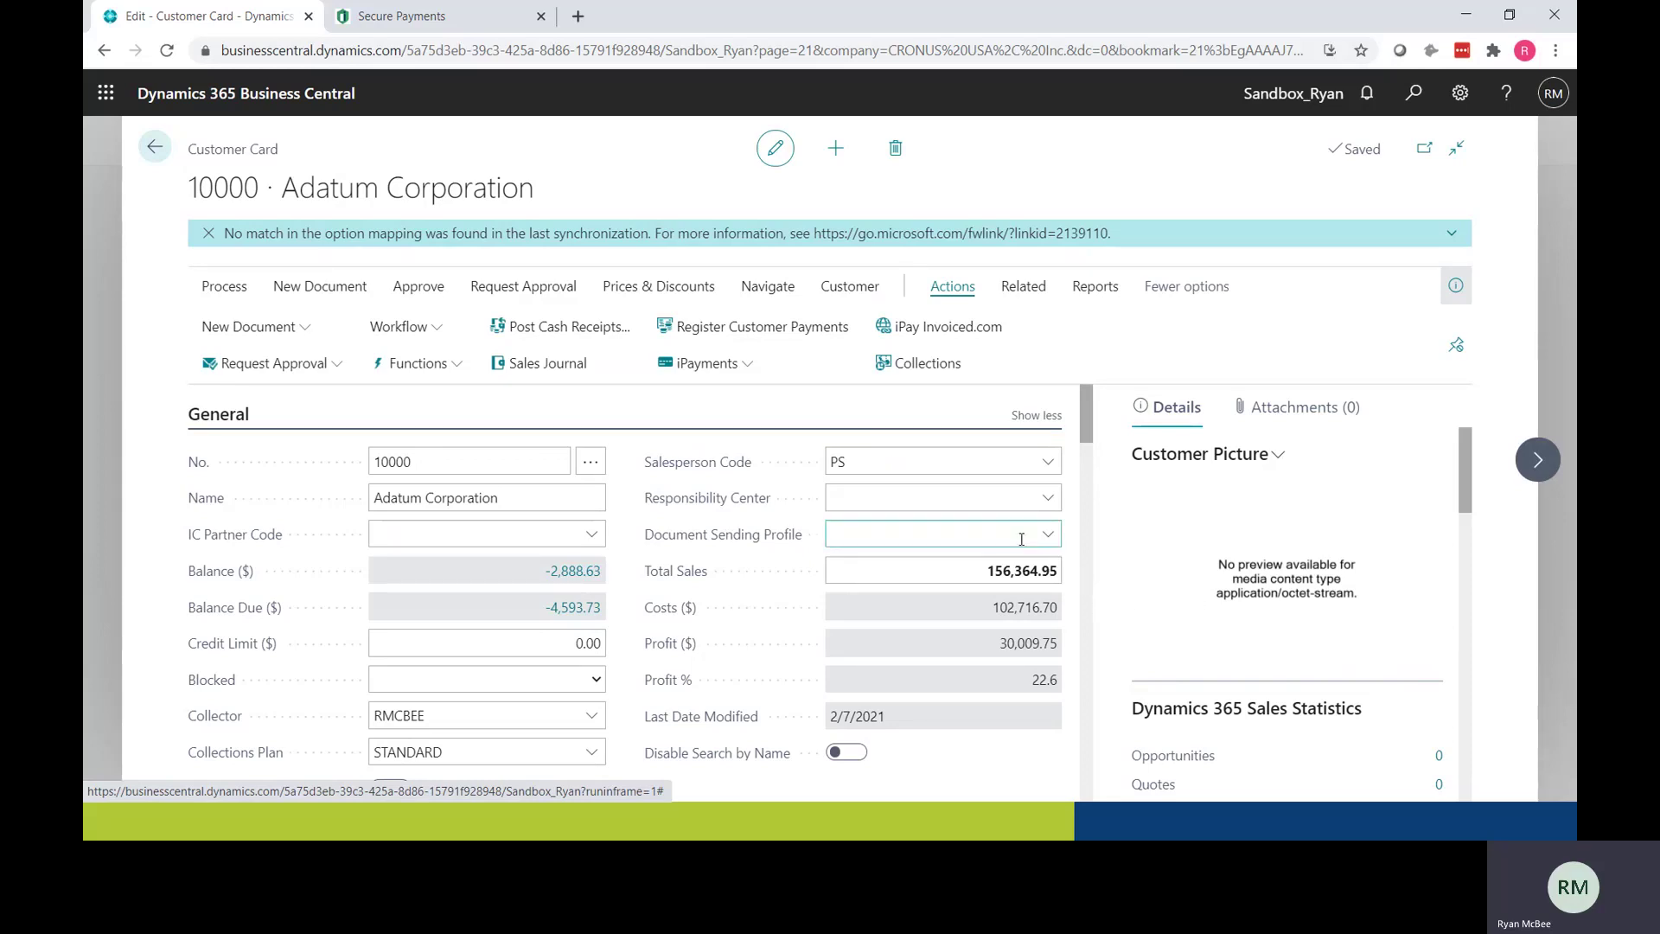
Step: In Adatum's collections, select invoices PS-INV103607 and PS-INV103606 and start an iPayments card payment
left_click(928, 367)
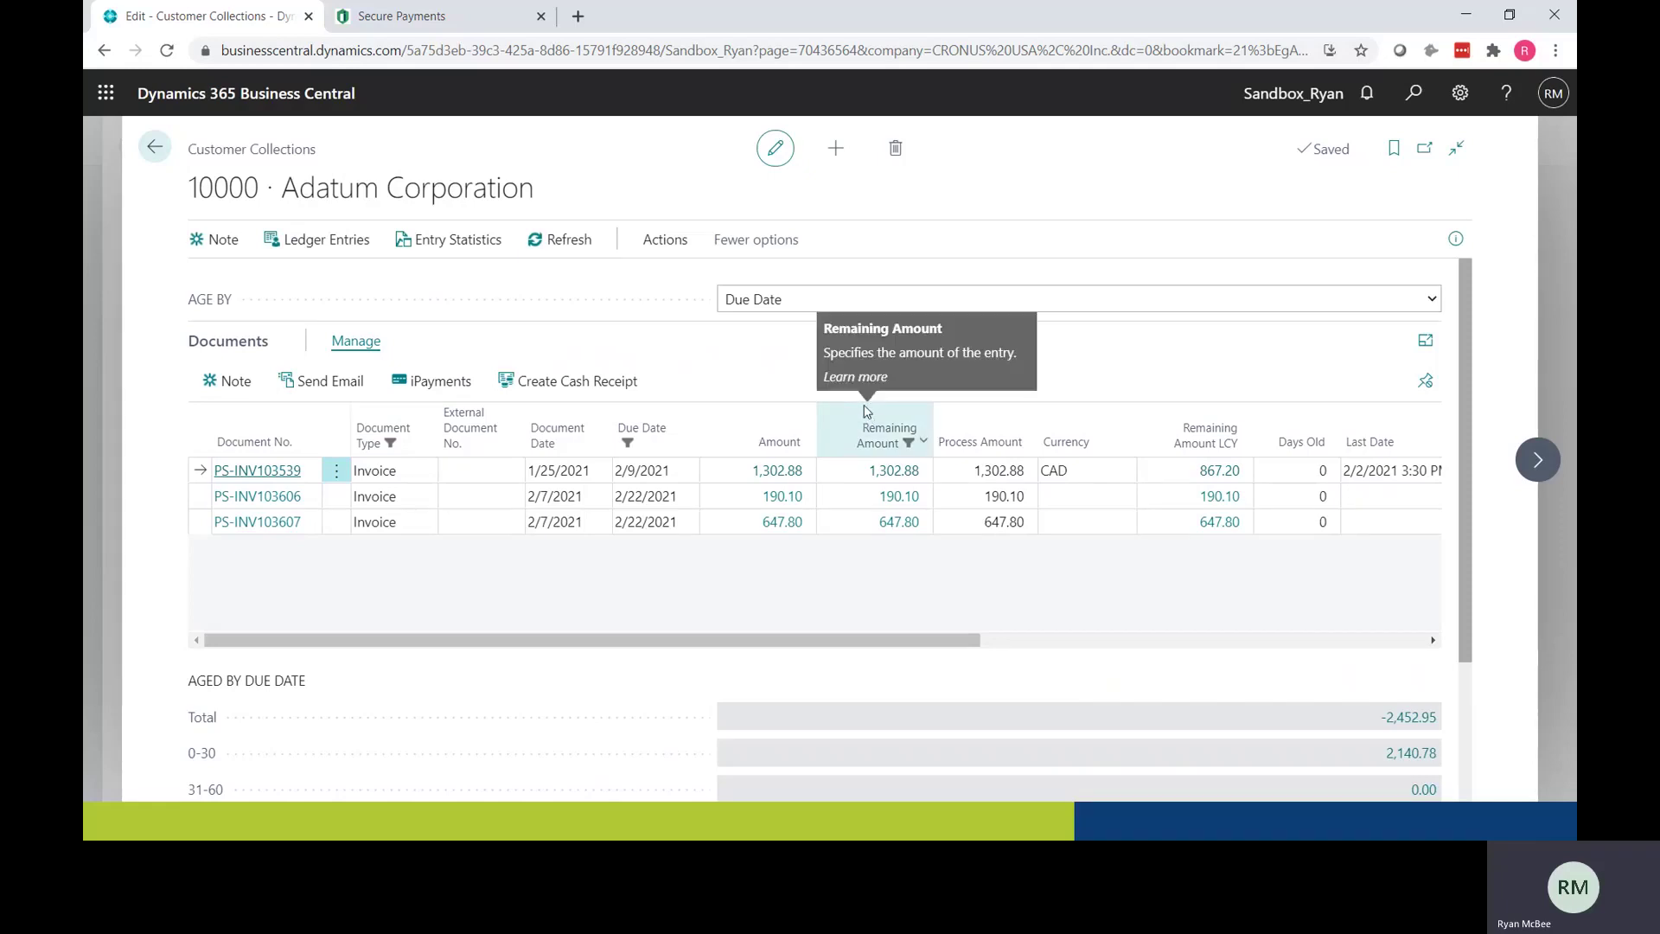
left_click(336, 521)
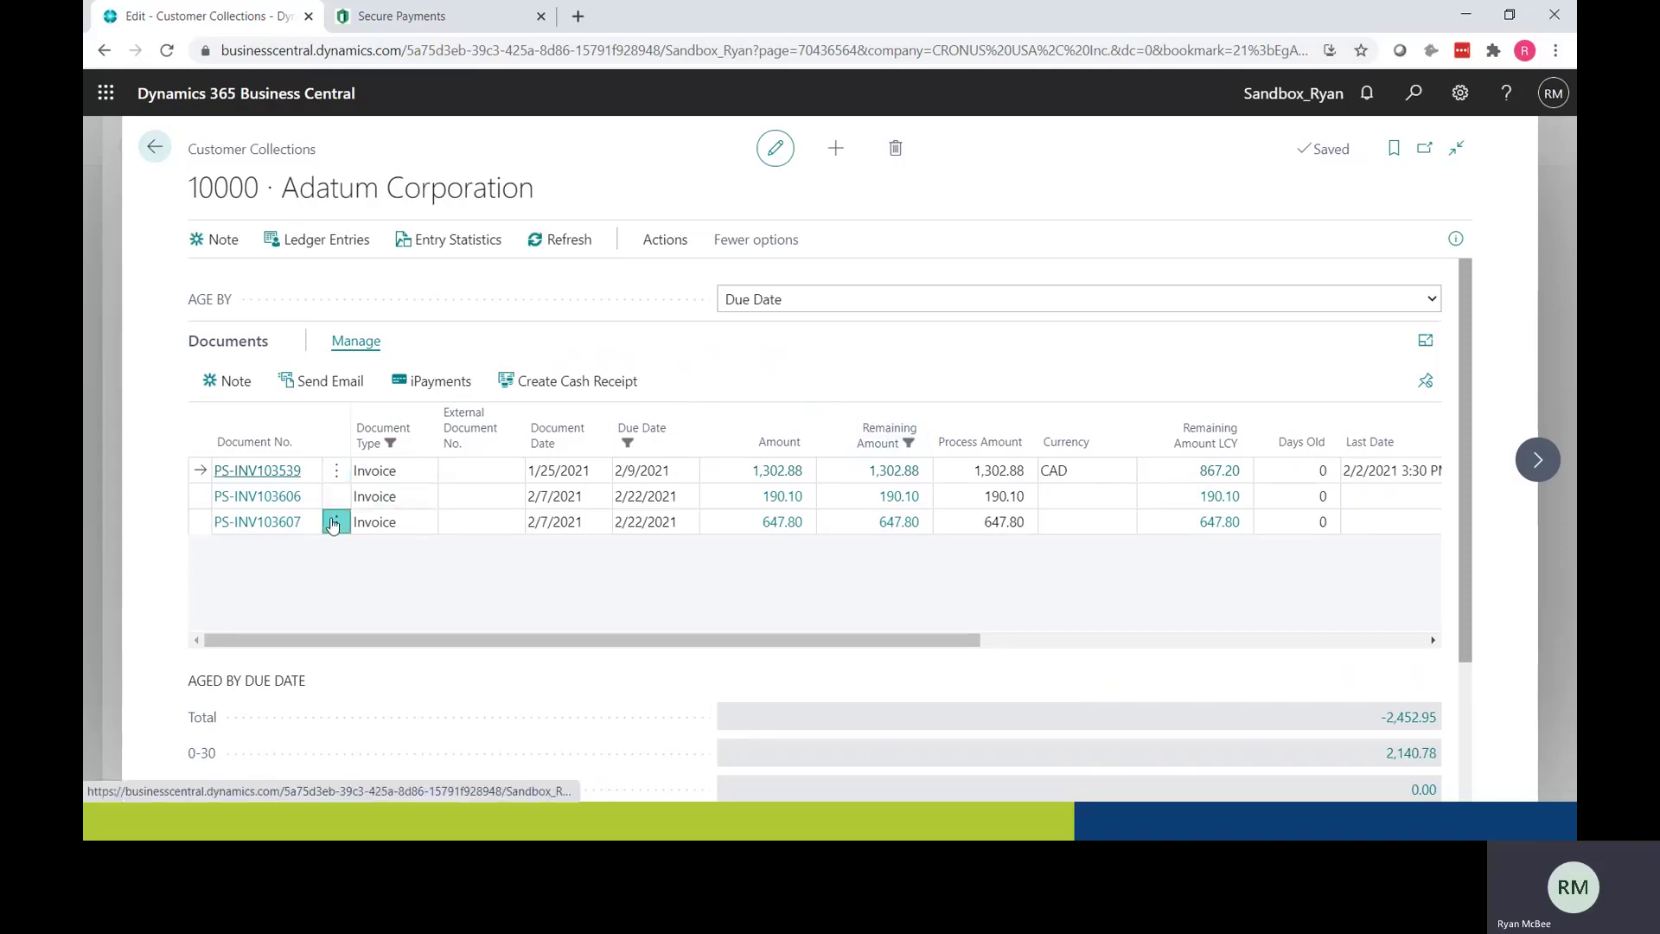
left_click(313, 558)
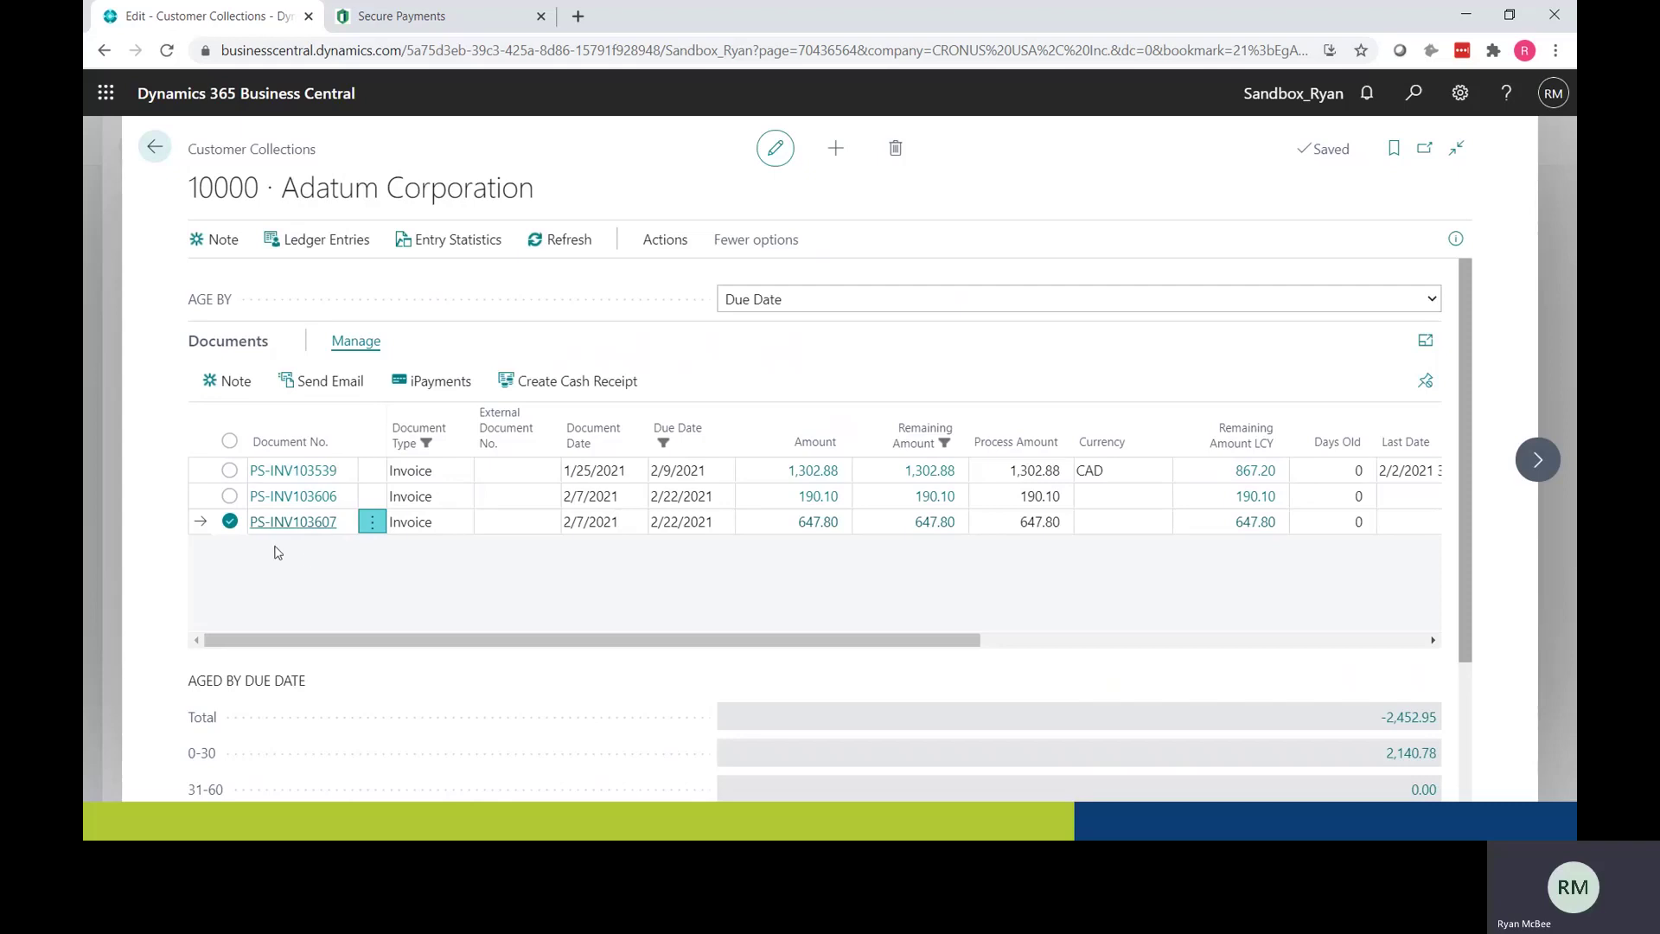
left_click(228, 497)
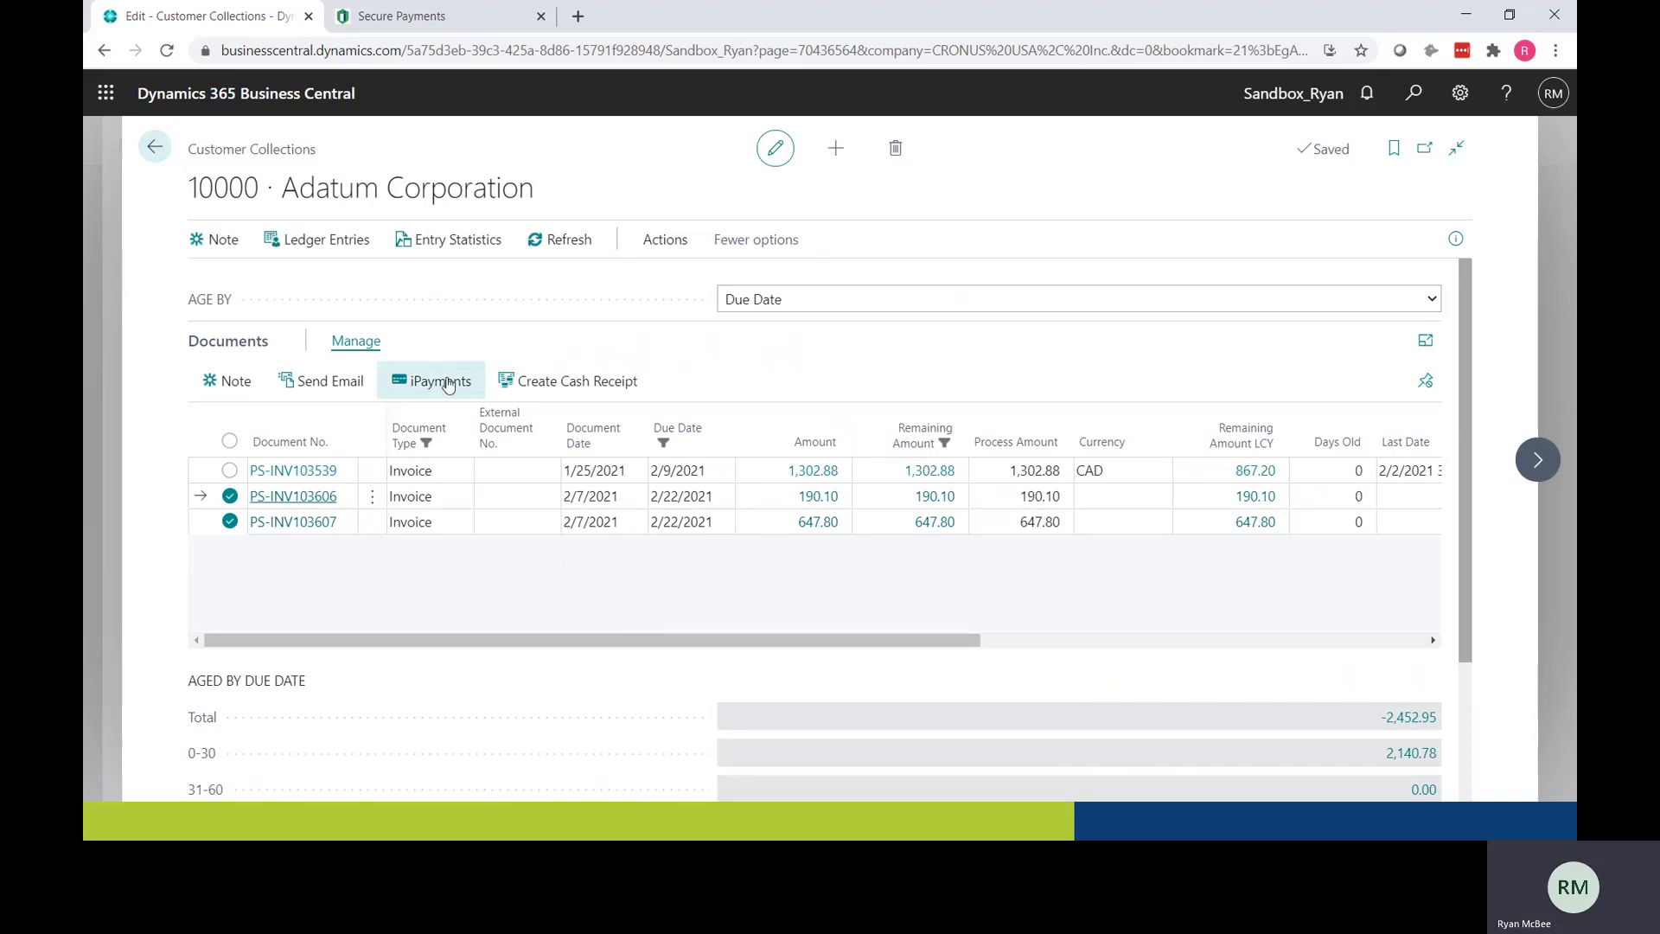
left_click(435, 385)
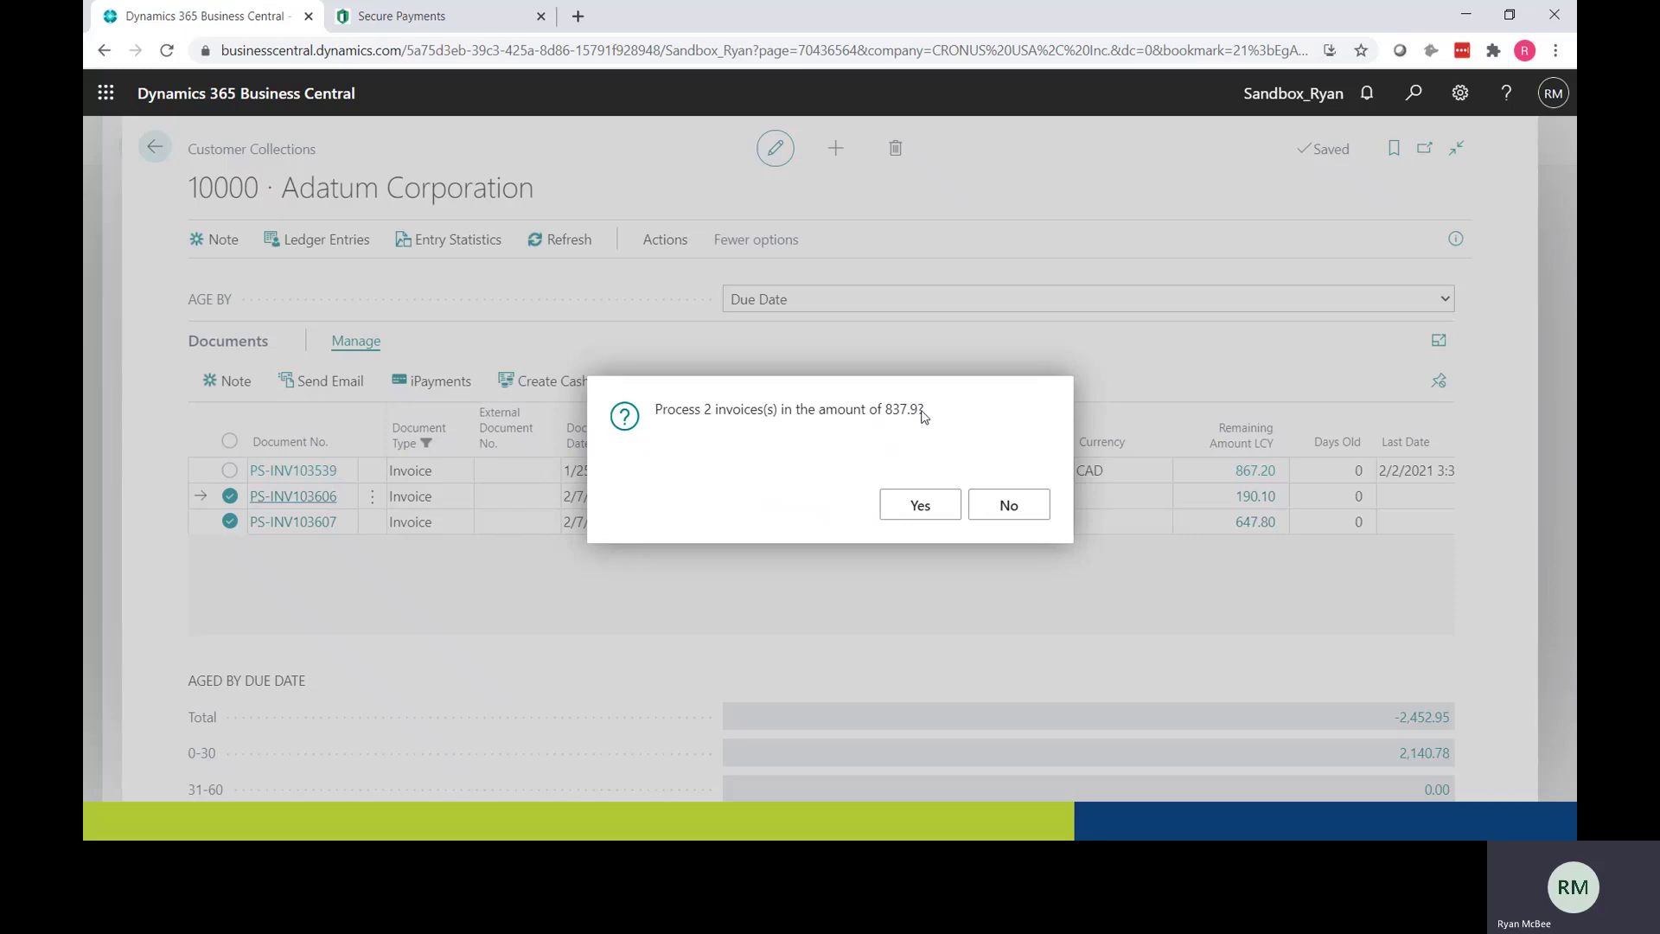
Step: Charge 837.90 to Adatum's stored VISA card for the two invoices, accepting the created cash receipt lines
left_click(918, 506)
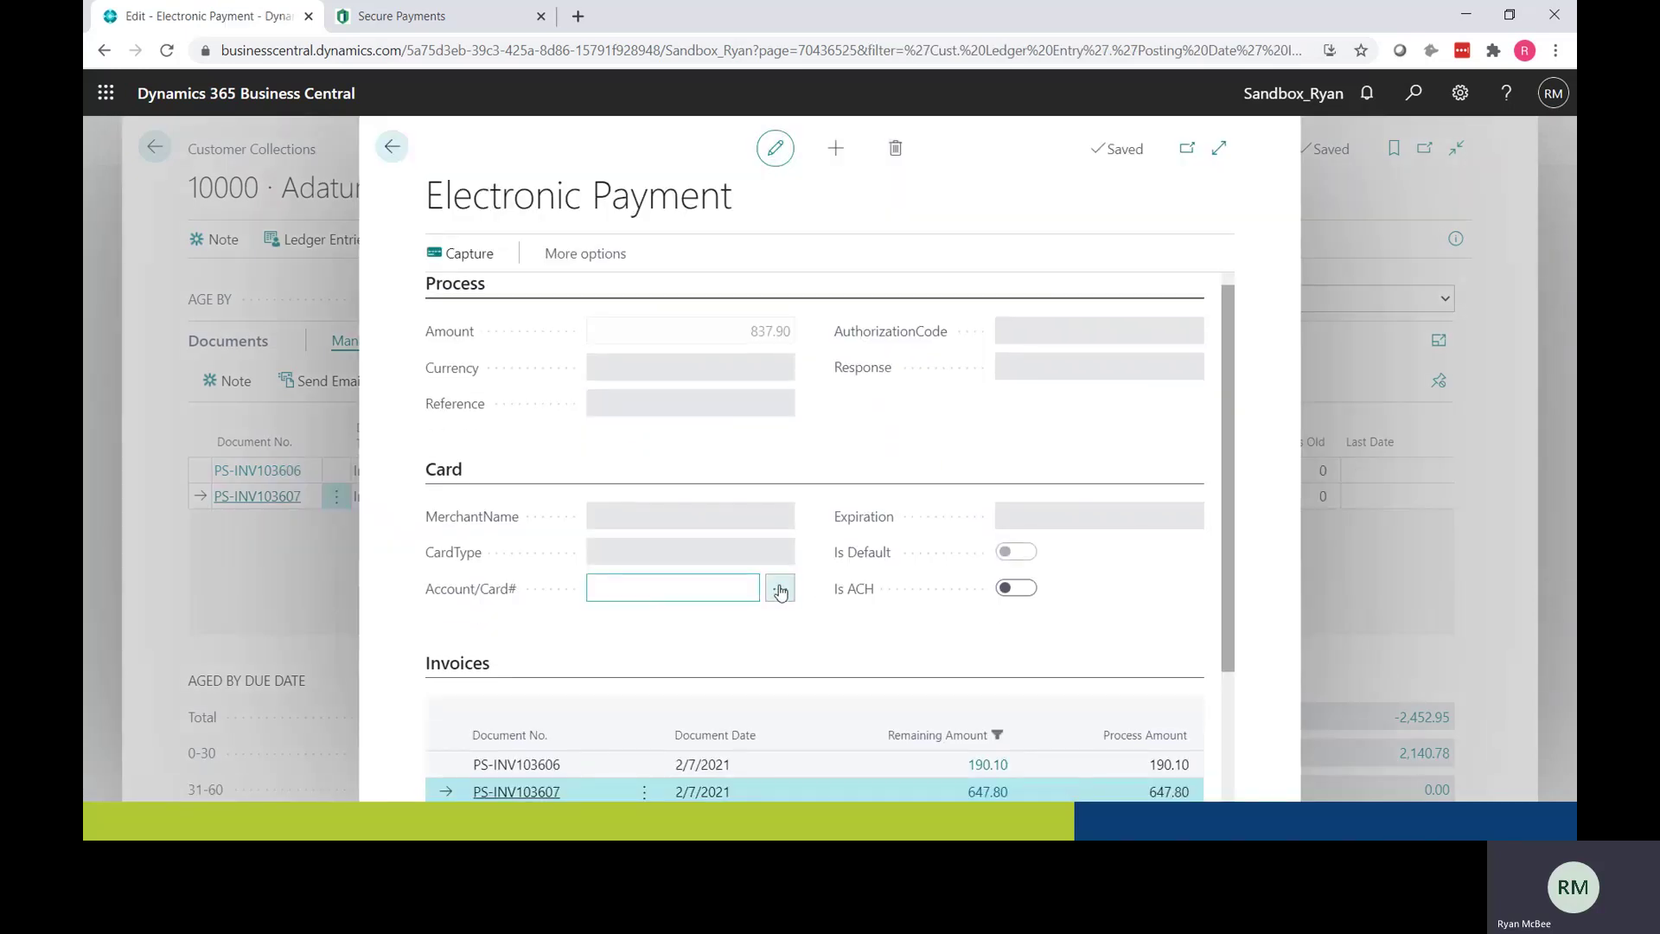
left_click(780, 592)
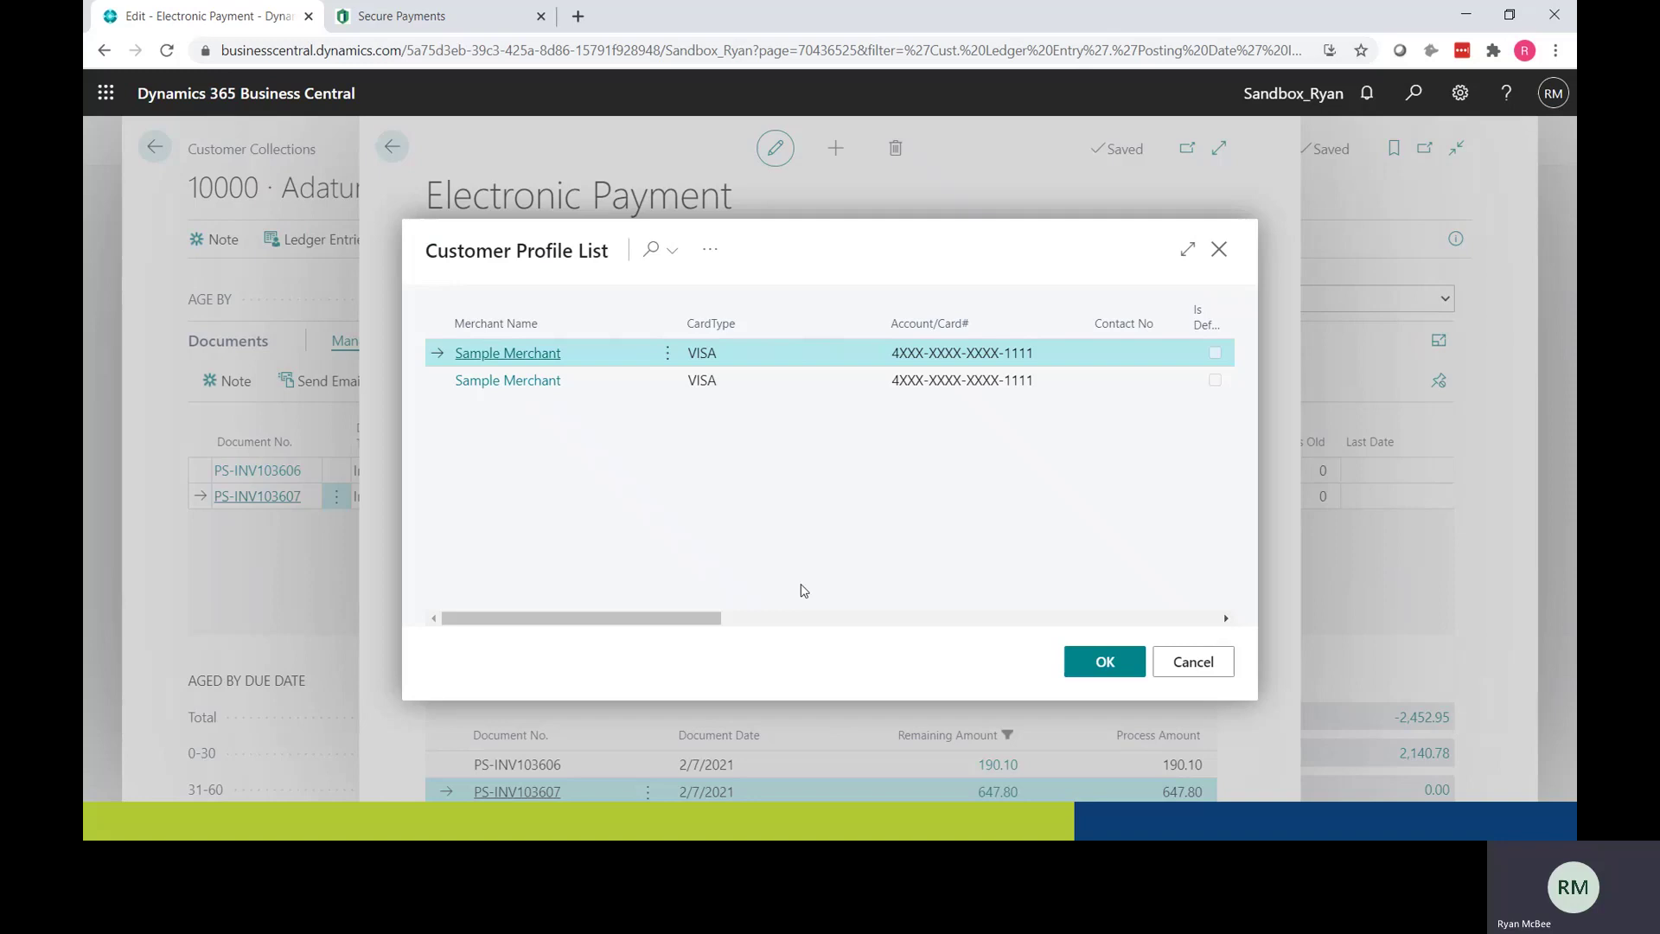
left_click(1122, 664)
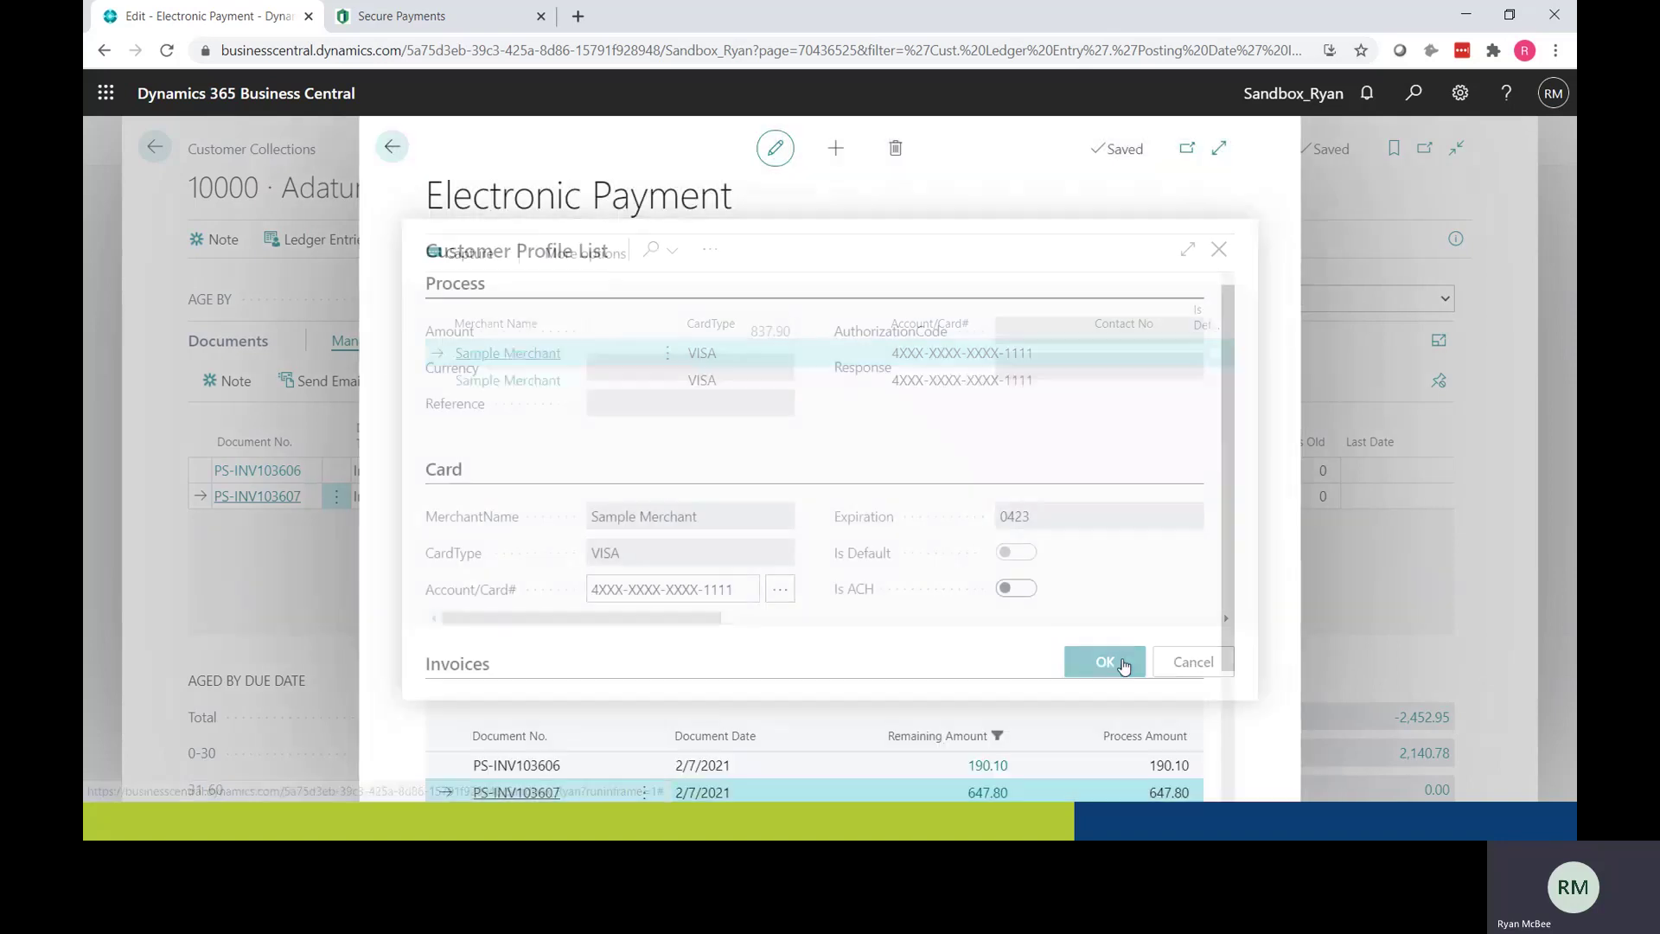
left_click(470, 255)
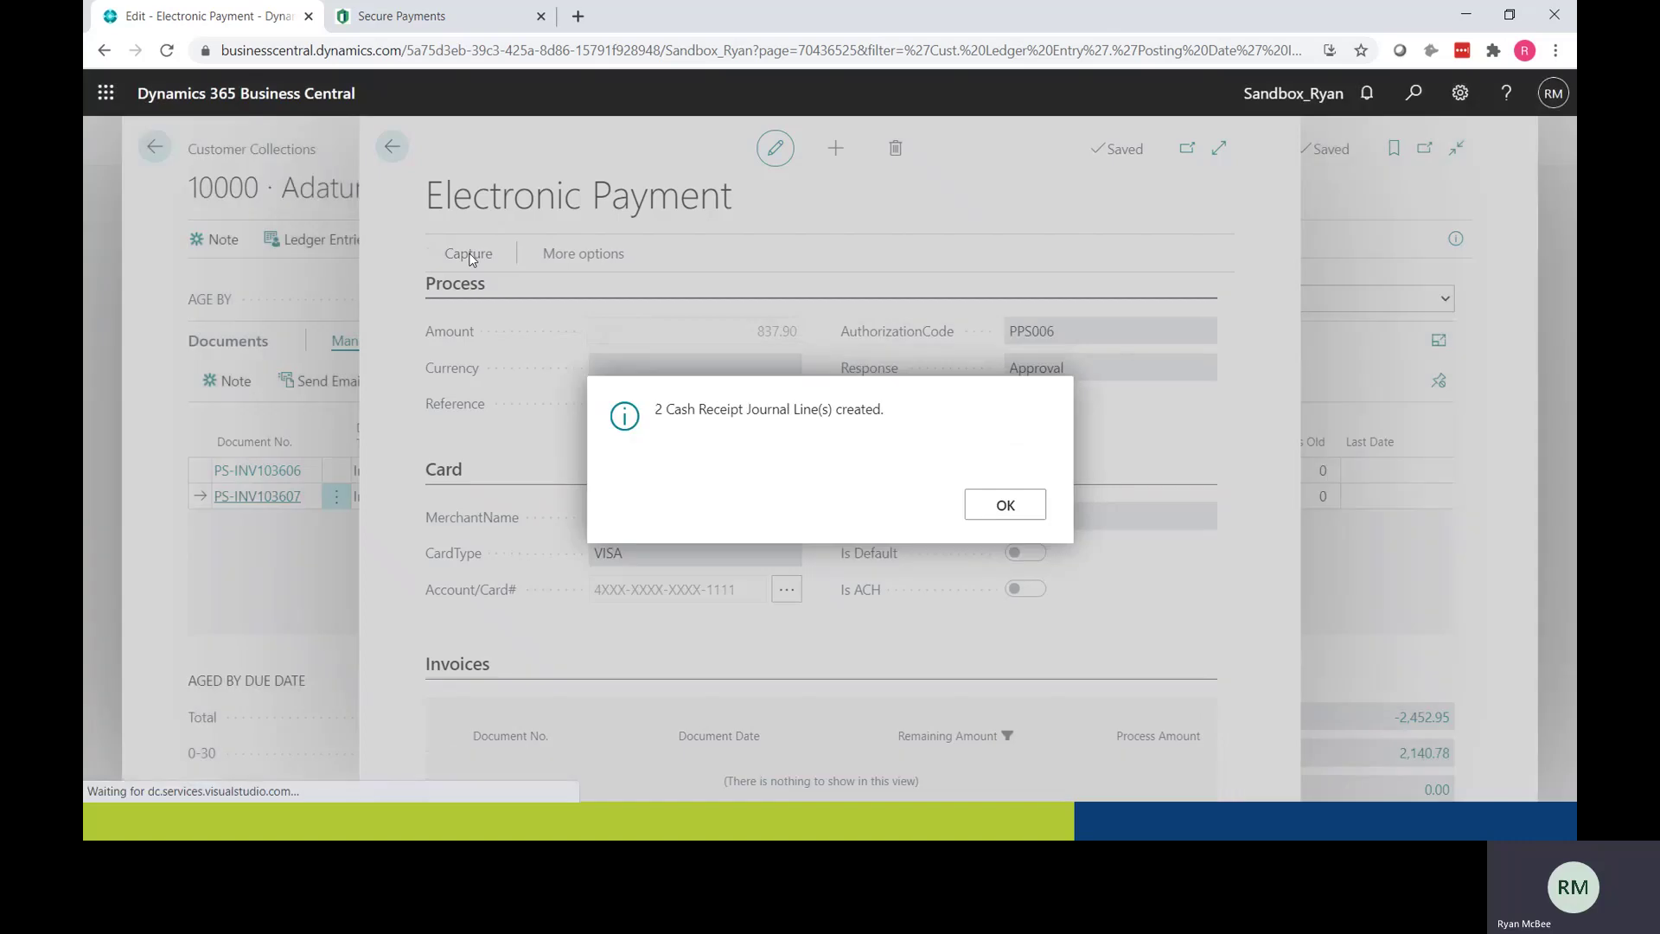
left_click(1006, 507)
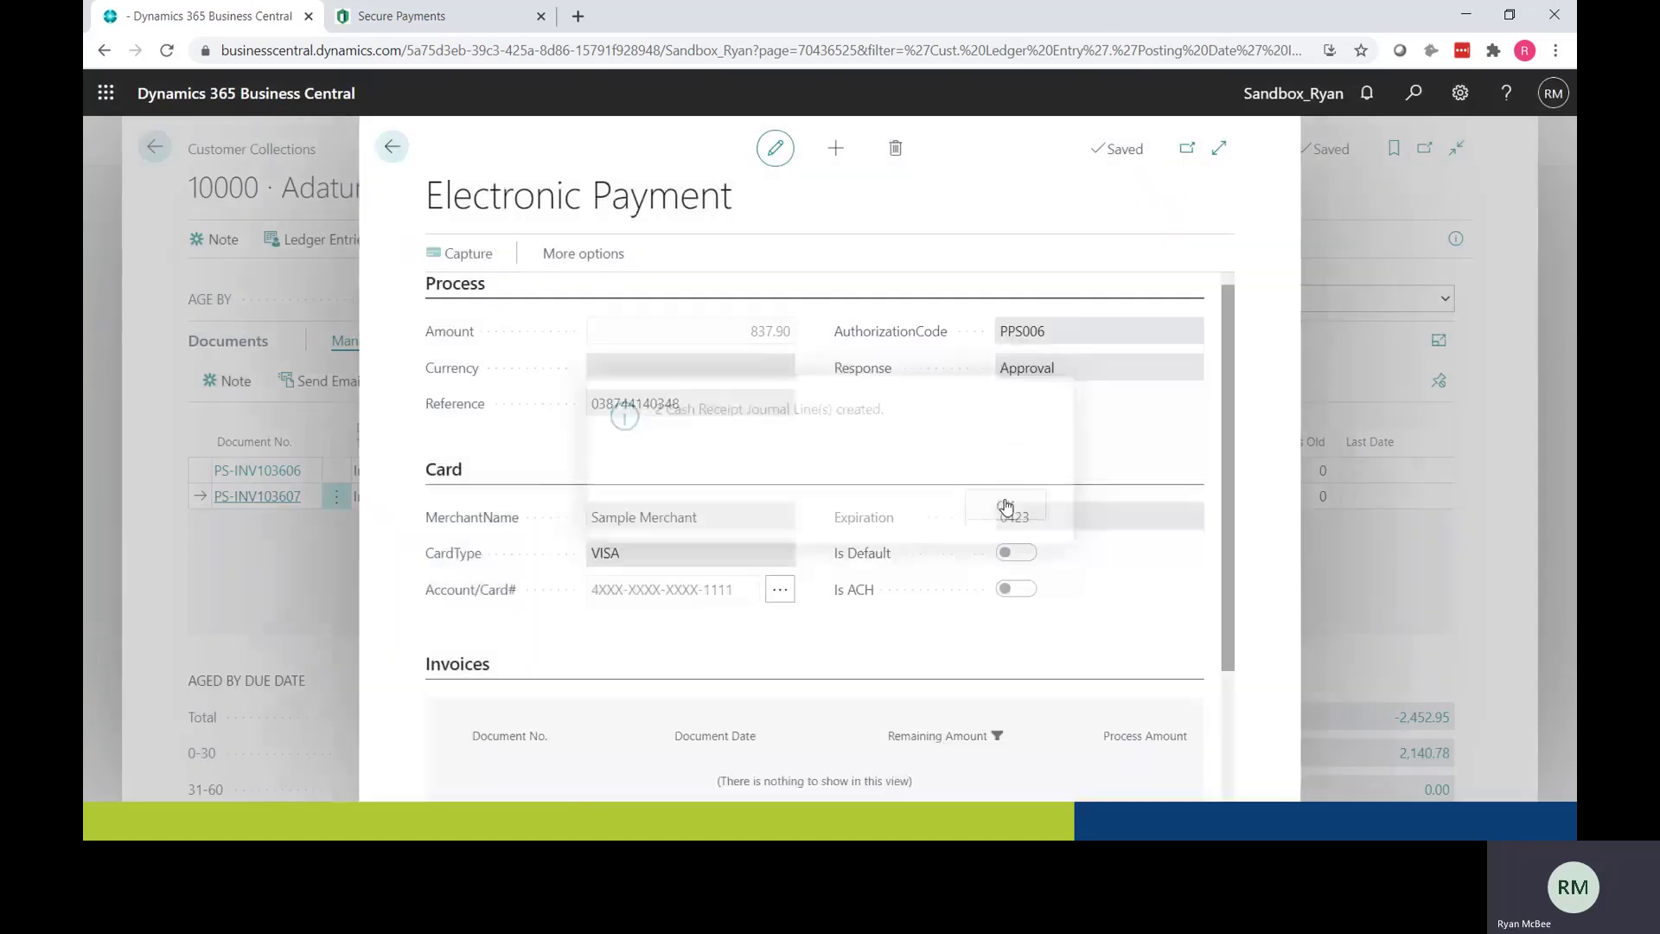
left_click(393, 145)
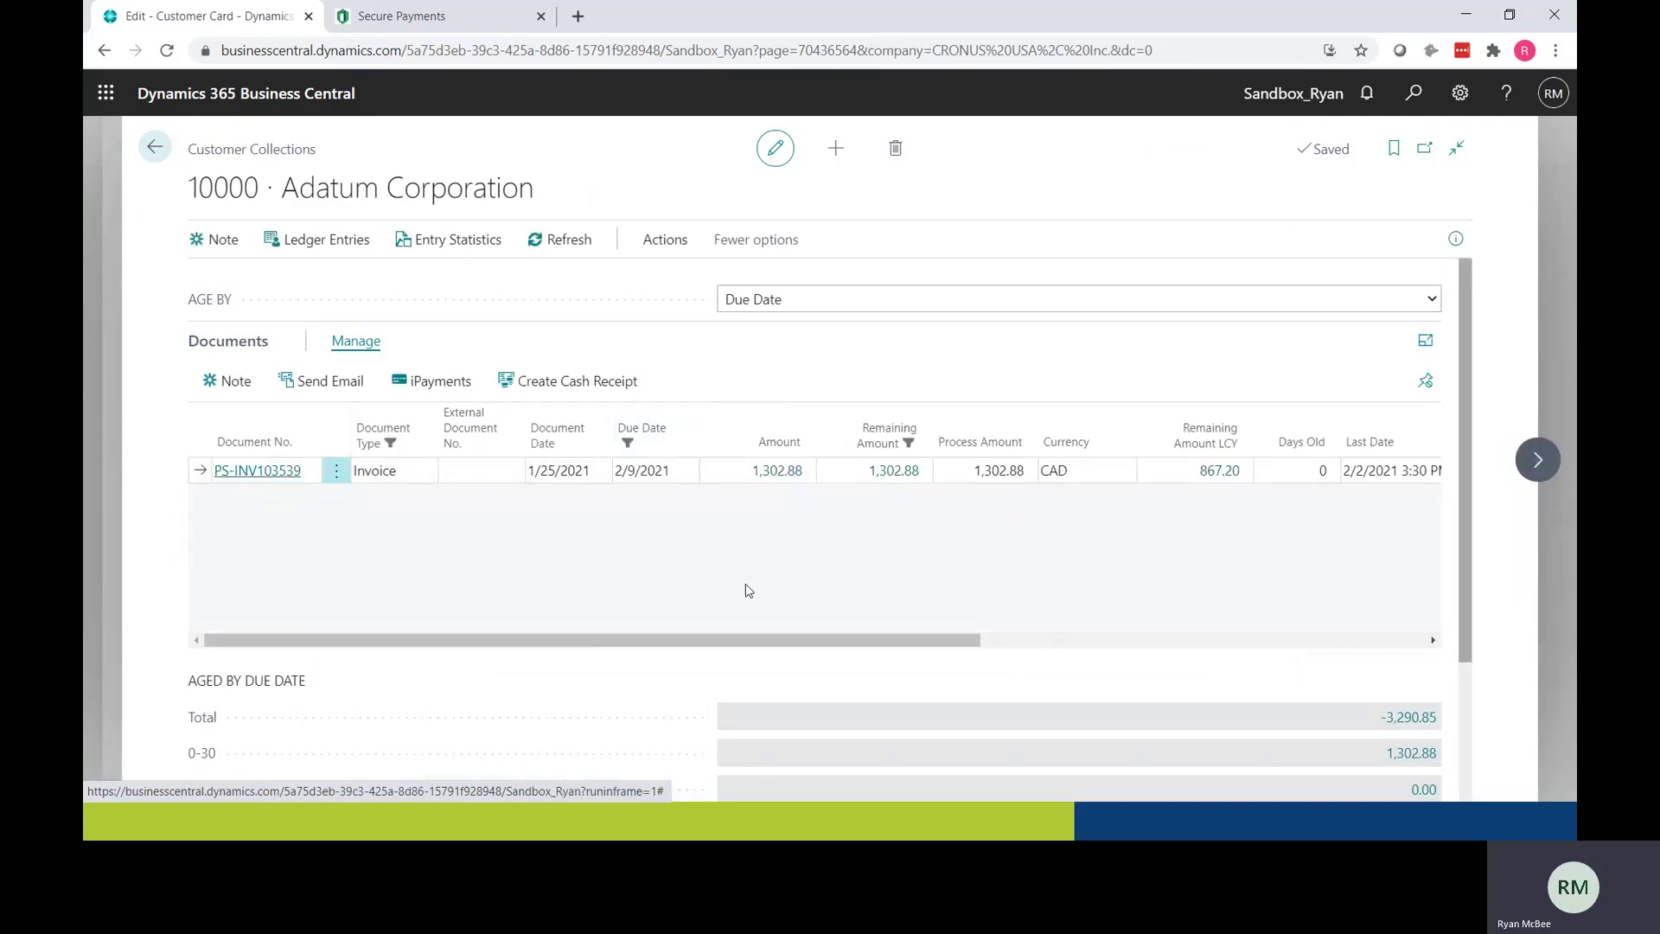
left_click(154, 147)
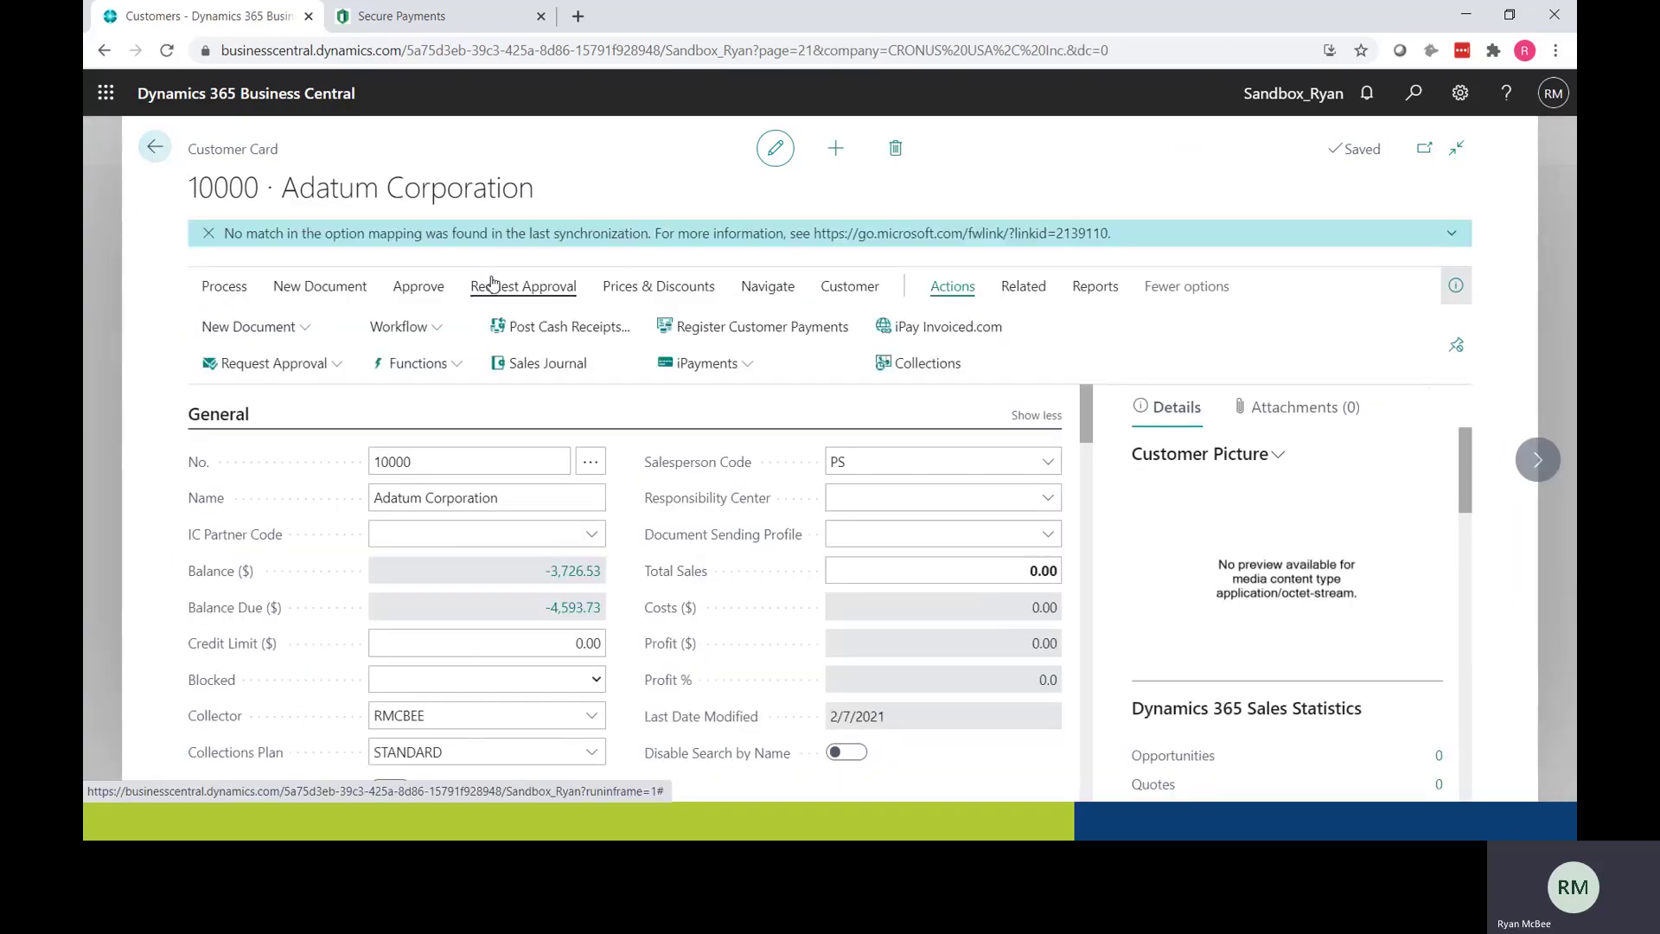
key("alt+Tab")
key("Tab")
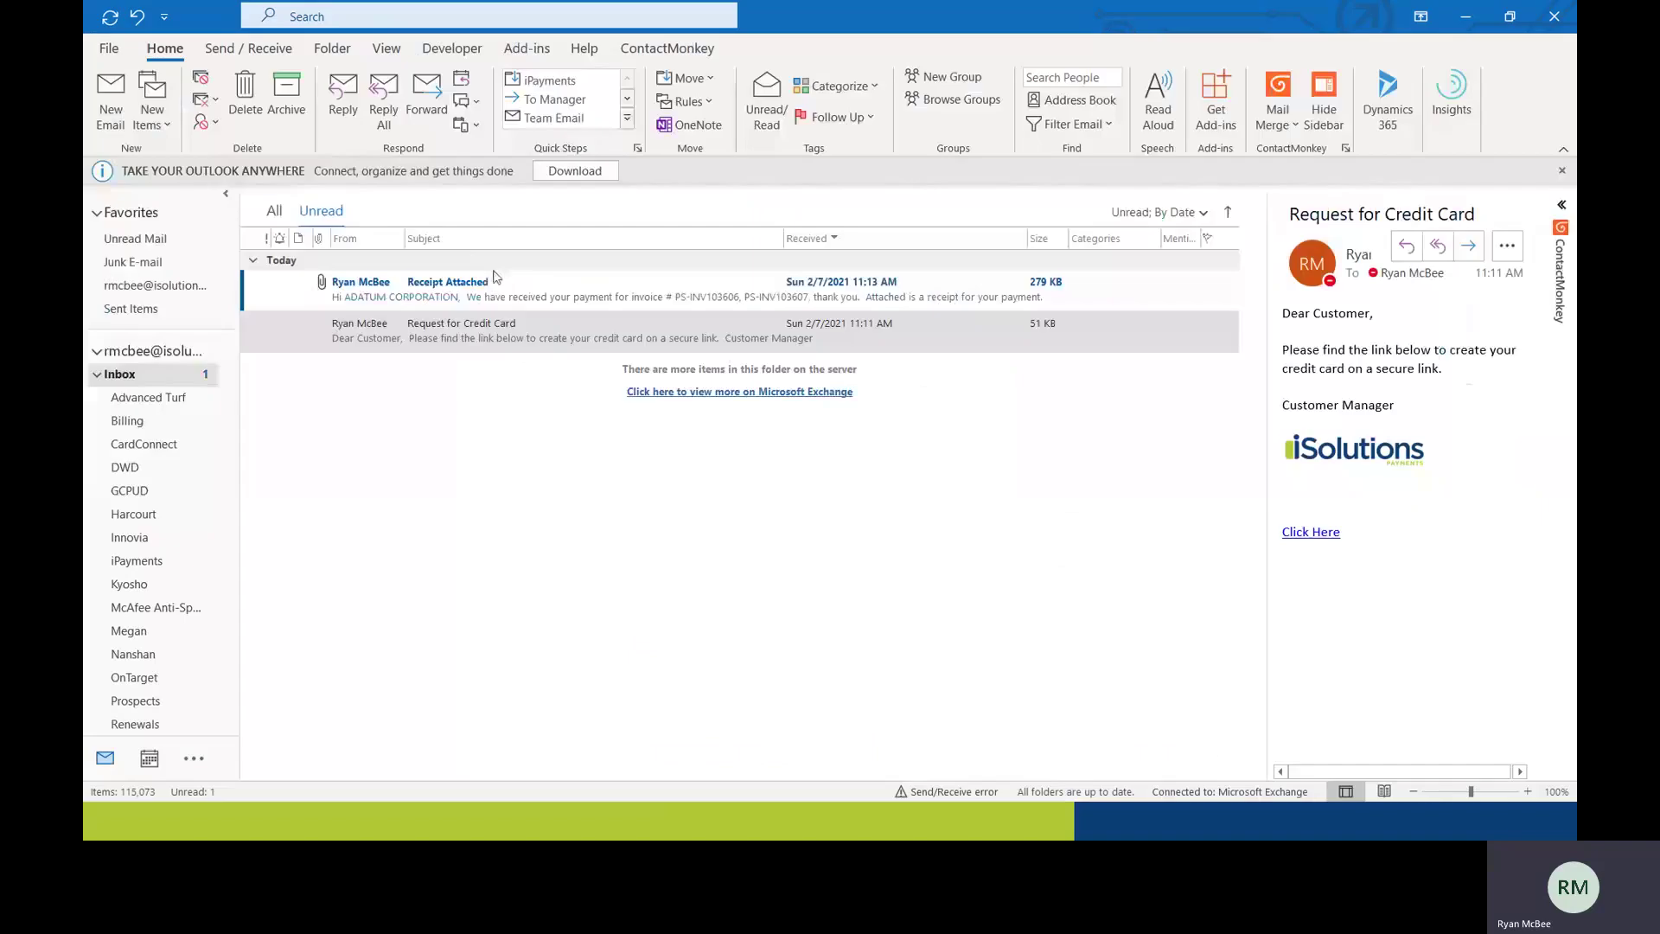
double_click(495, 280)
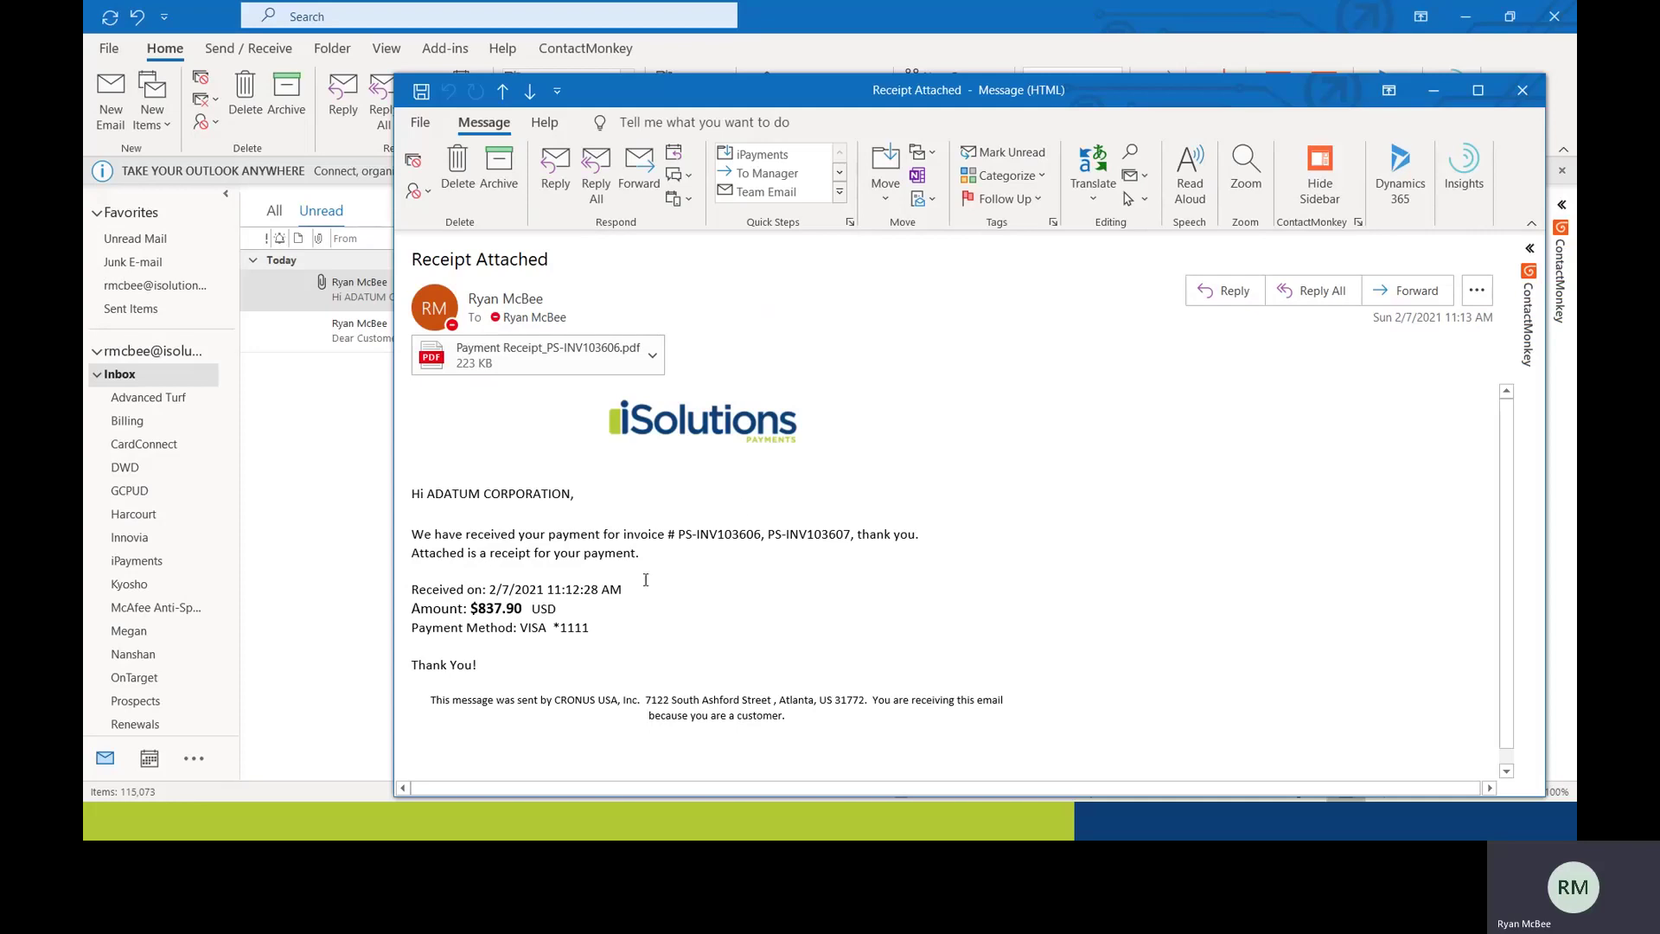
triple_click(854, 535)
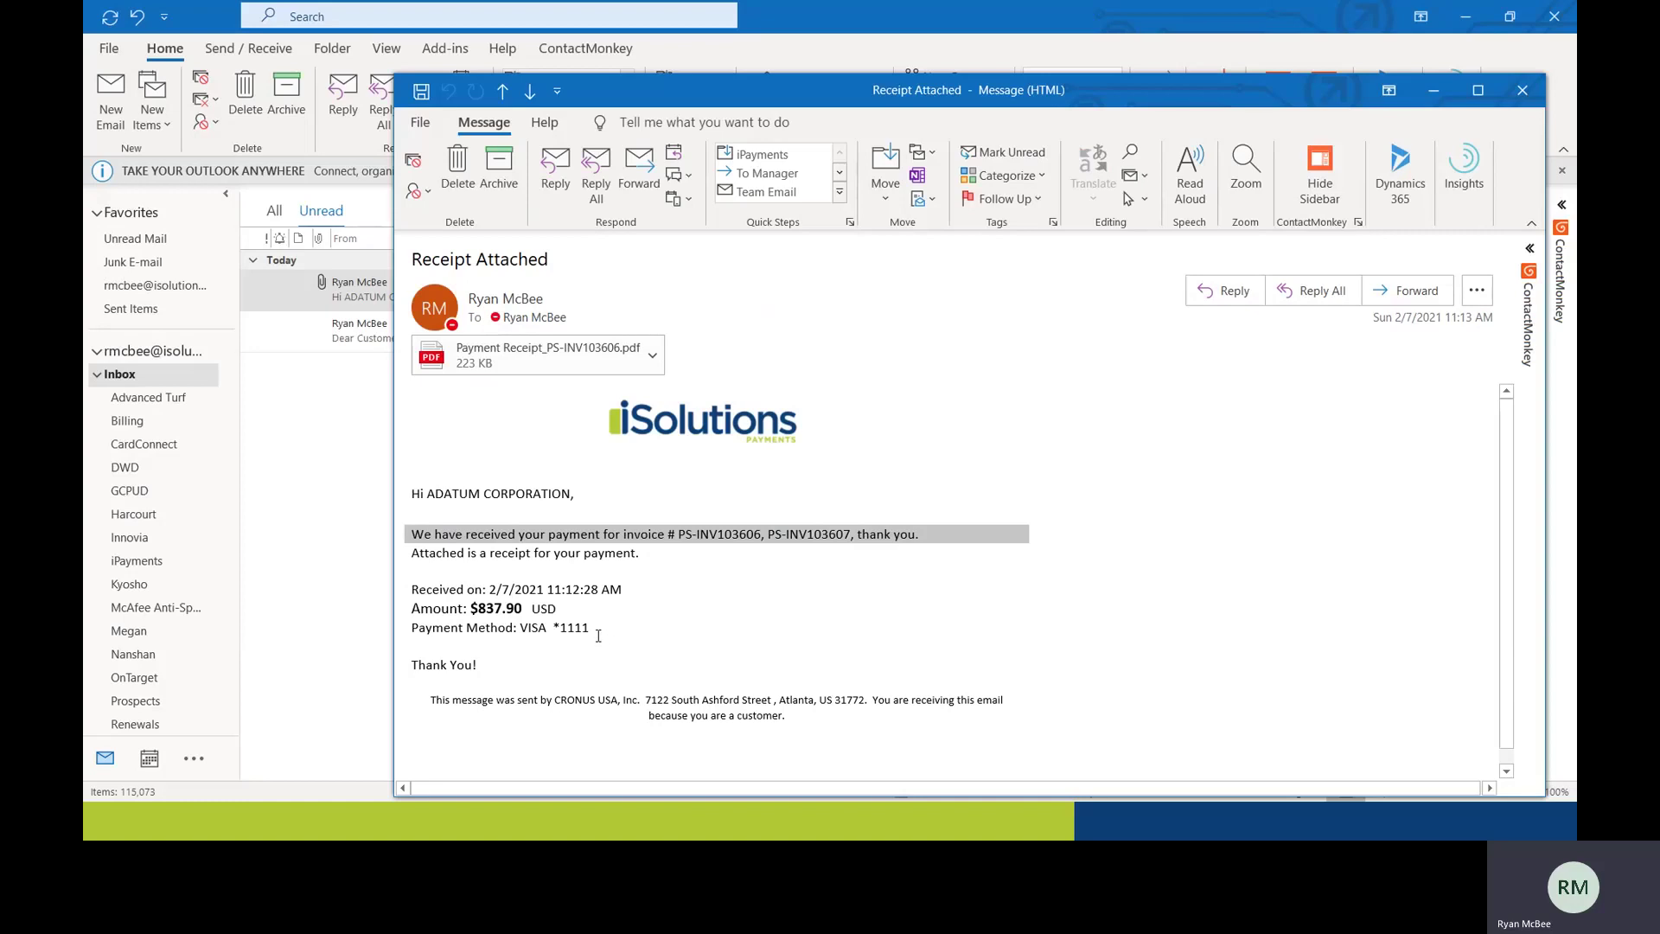
left_click_drag(595, 630, 521, 632)
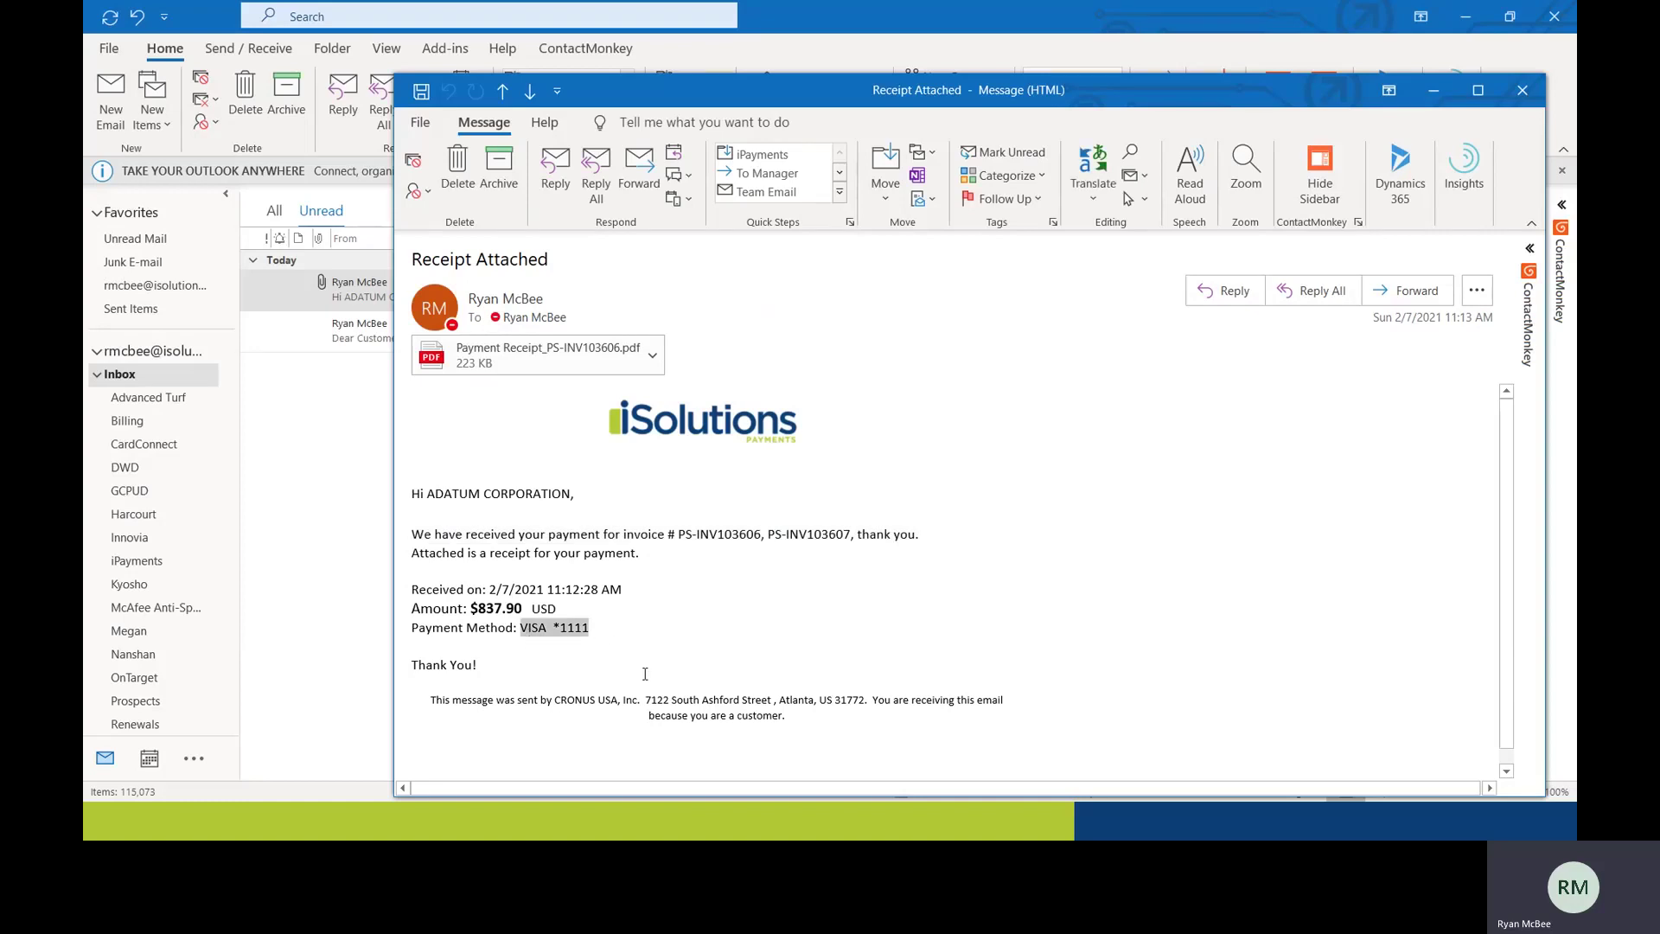
left_click(1522, 90)
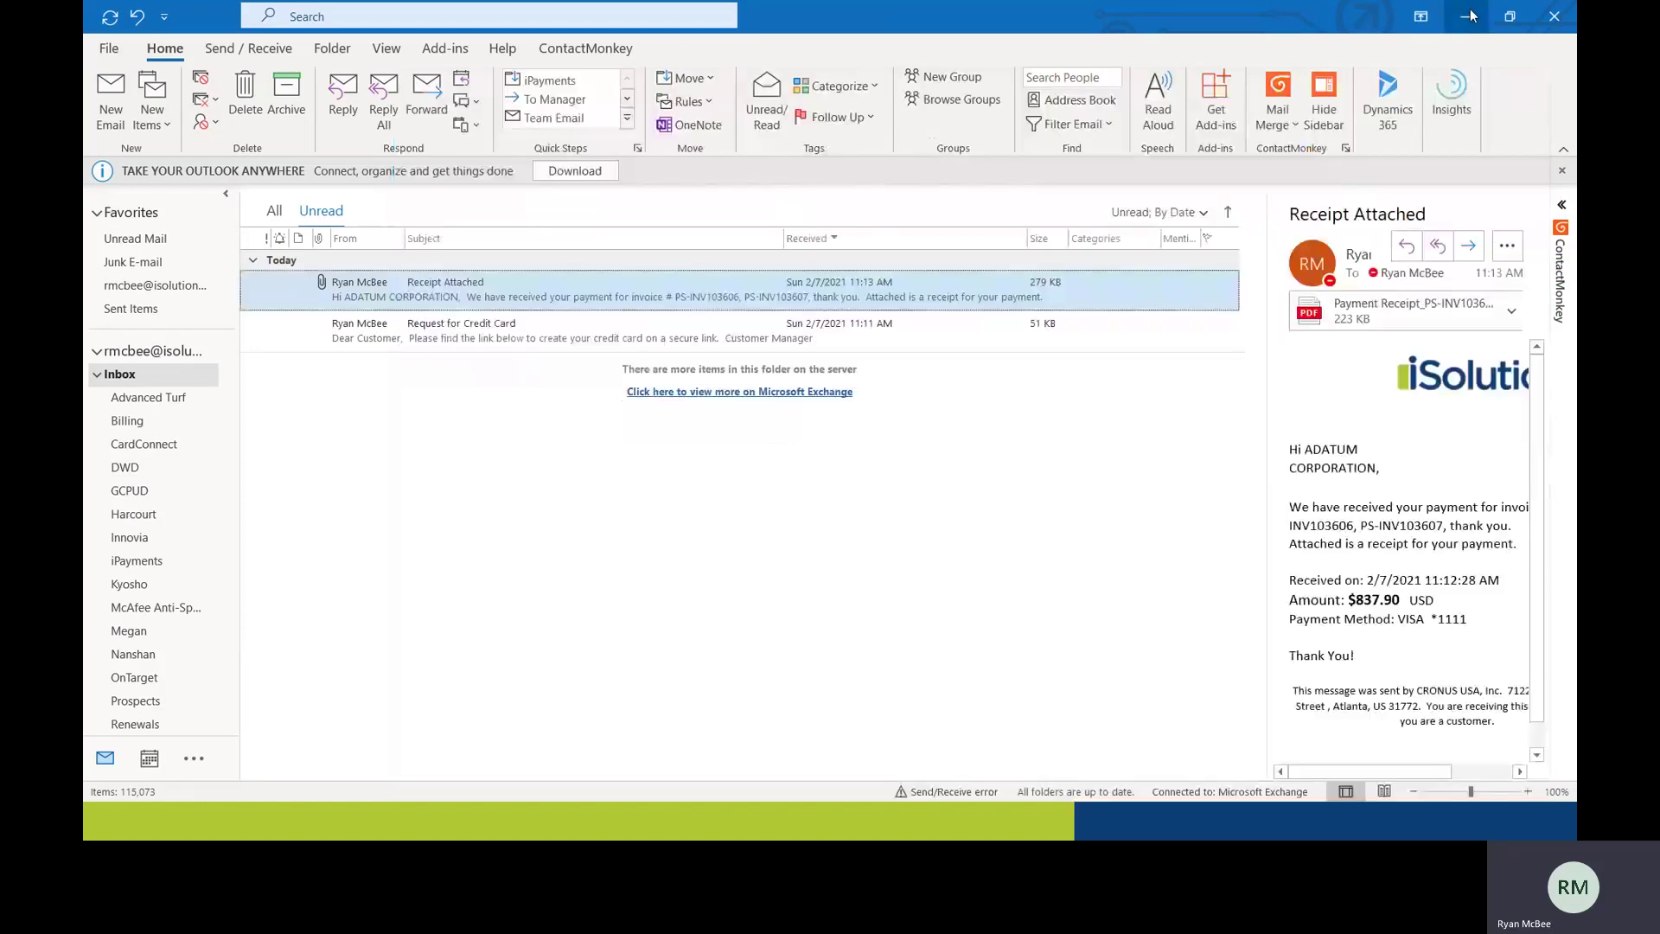
left_click(1466, 17)
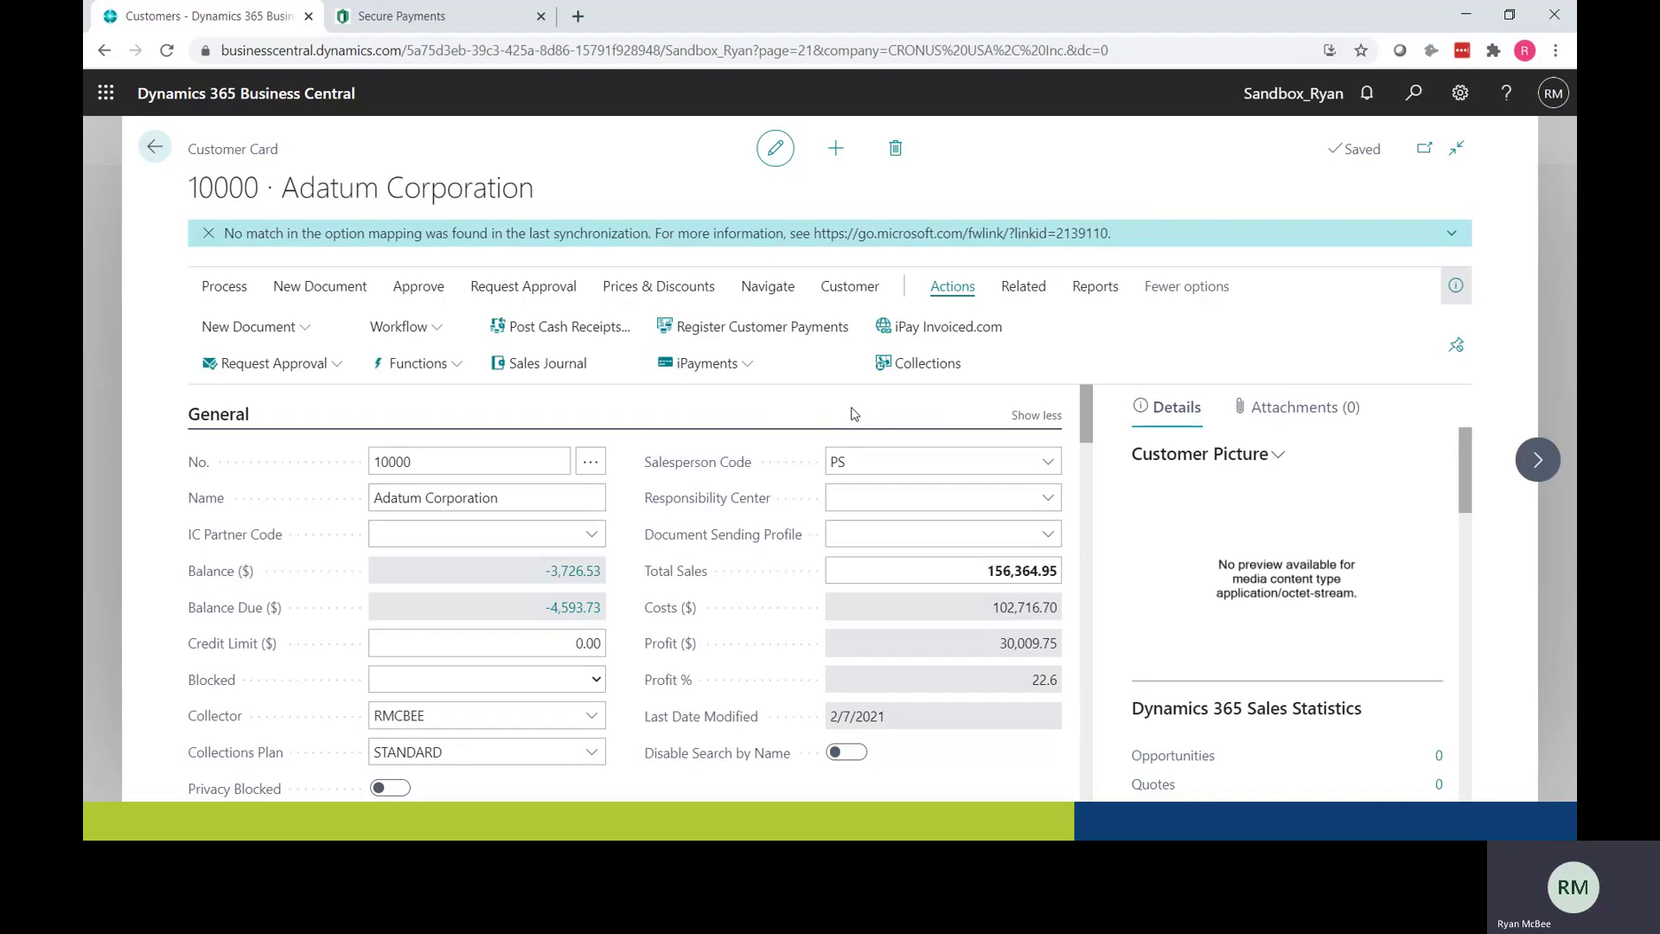
Step: Create a new sales quote for Adatum with 1 LONDON Swivel Chair, blue (1908-S) at 190.10
left_click(297, 339)
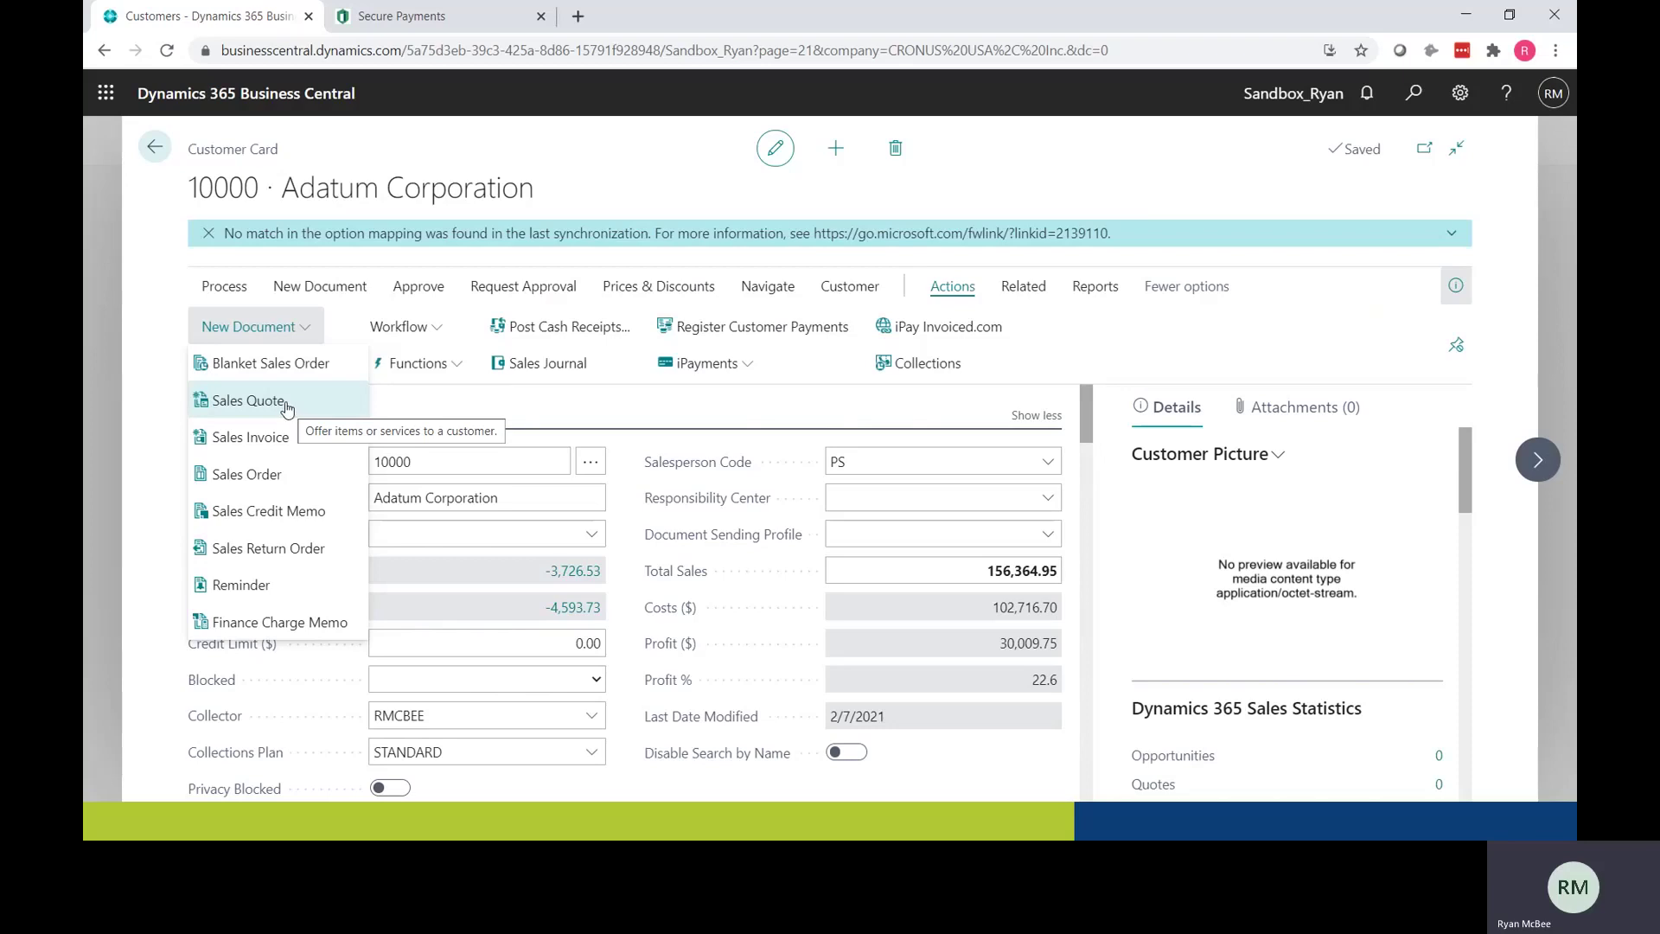
left_click(287, 404)
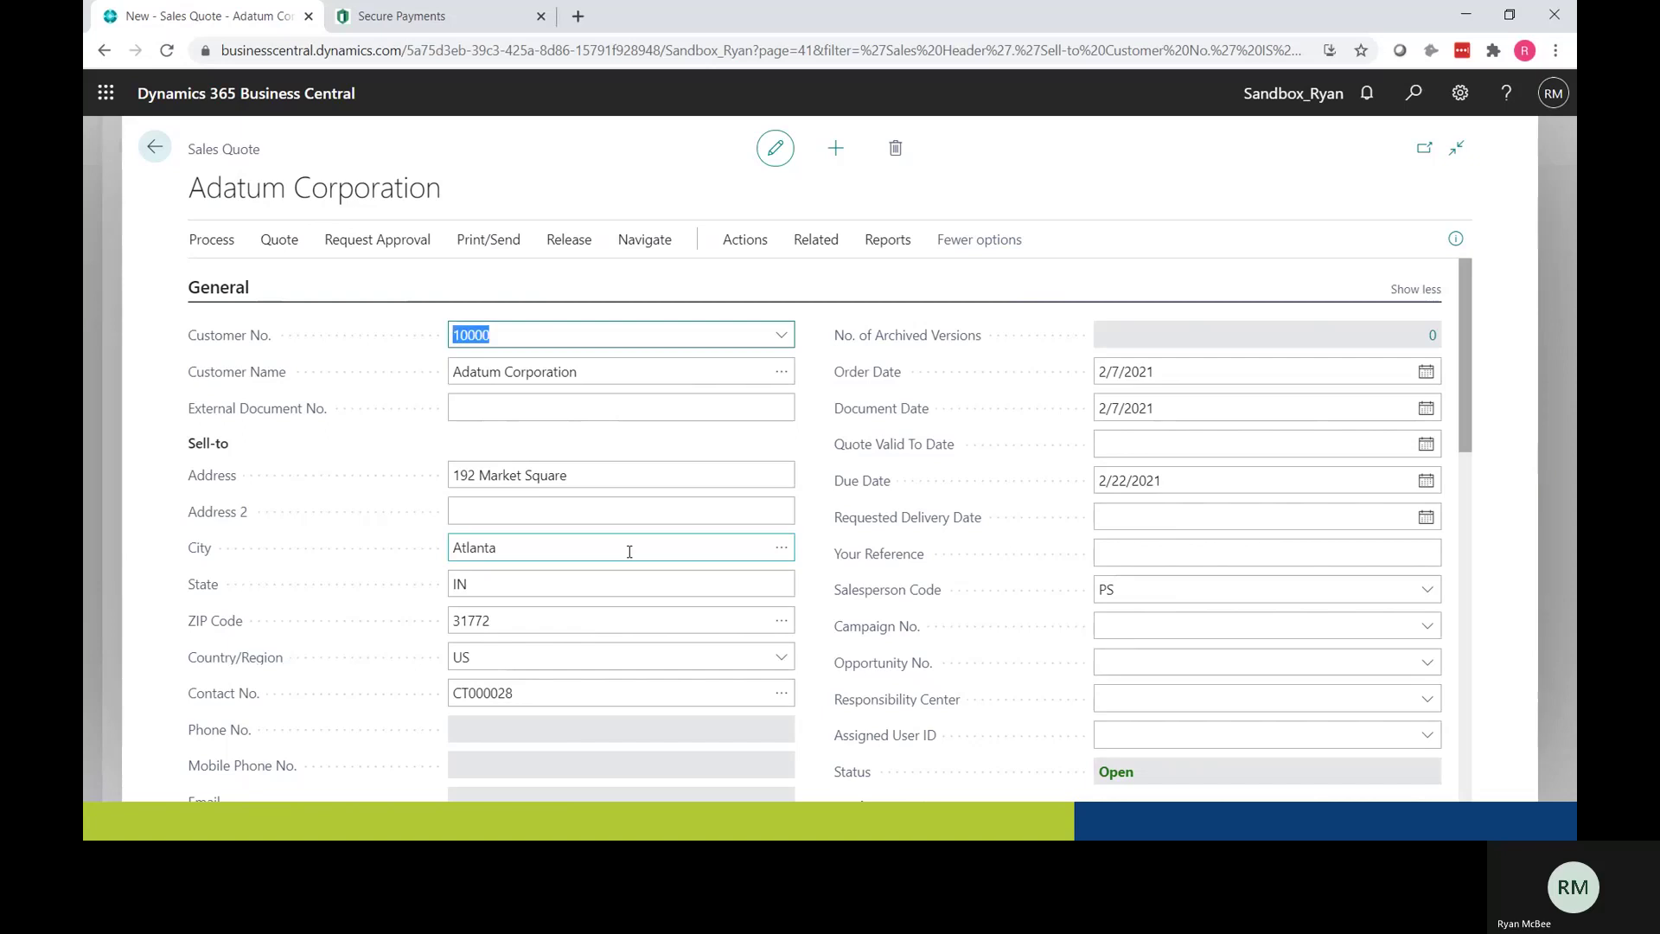
scroll(629, 550, "down", 4)
scroll(629, 552, "down", 2)
left_click(456, 585)
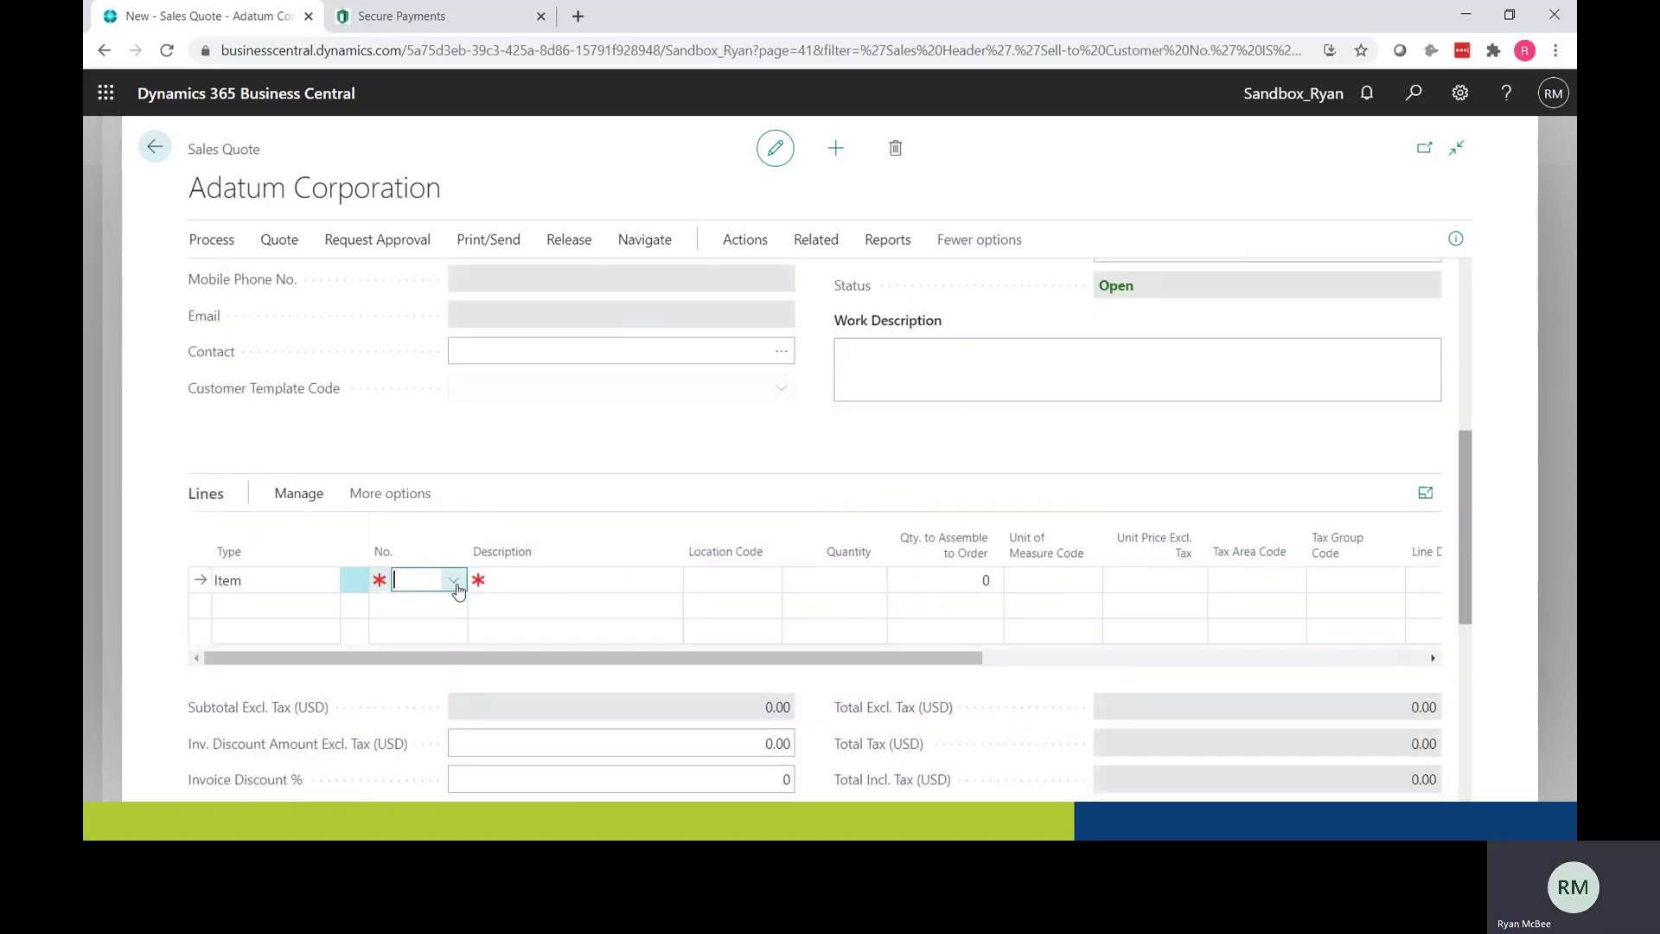
left_click(455, 582)
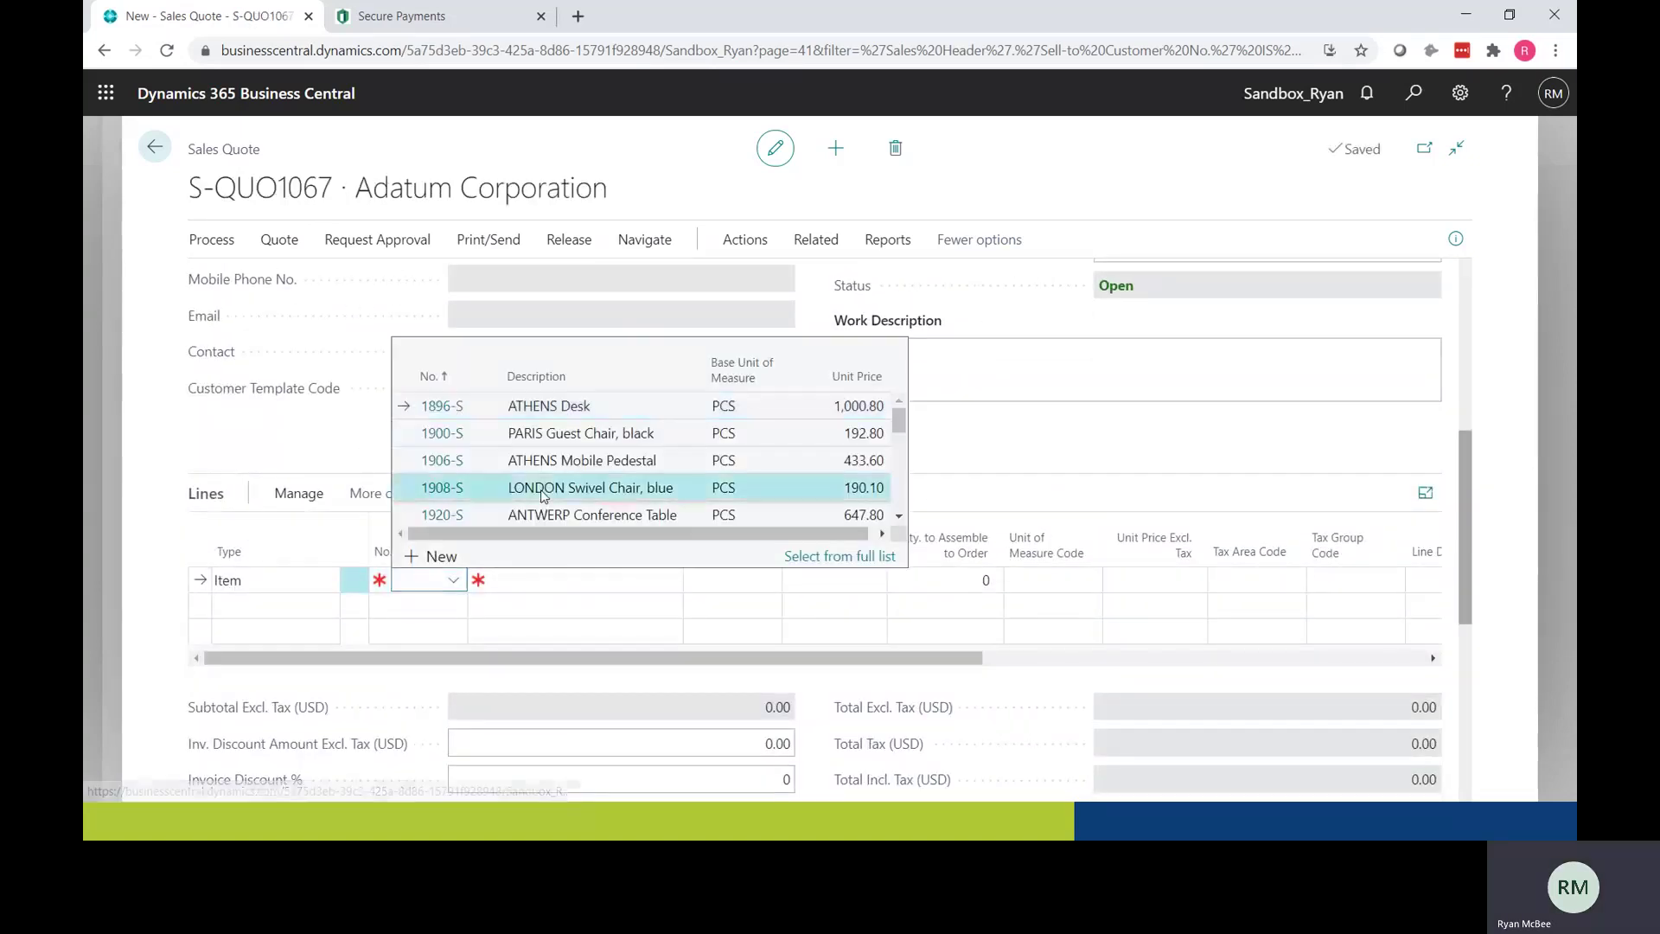
left_click(873, 530)
left_click(833, 557)
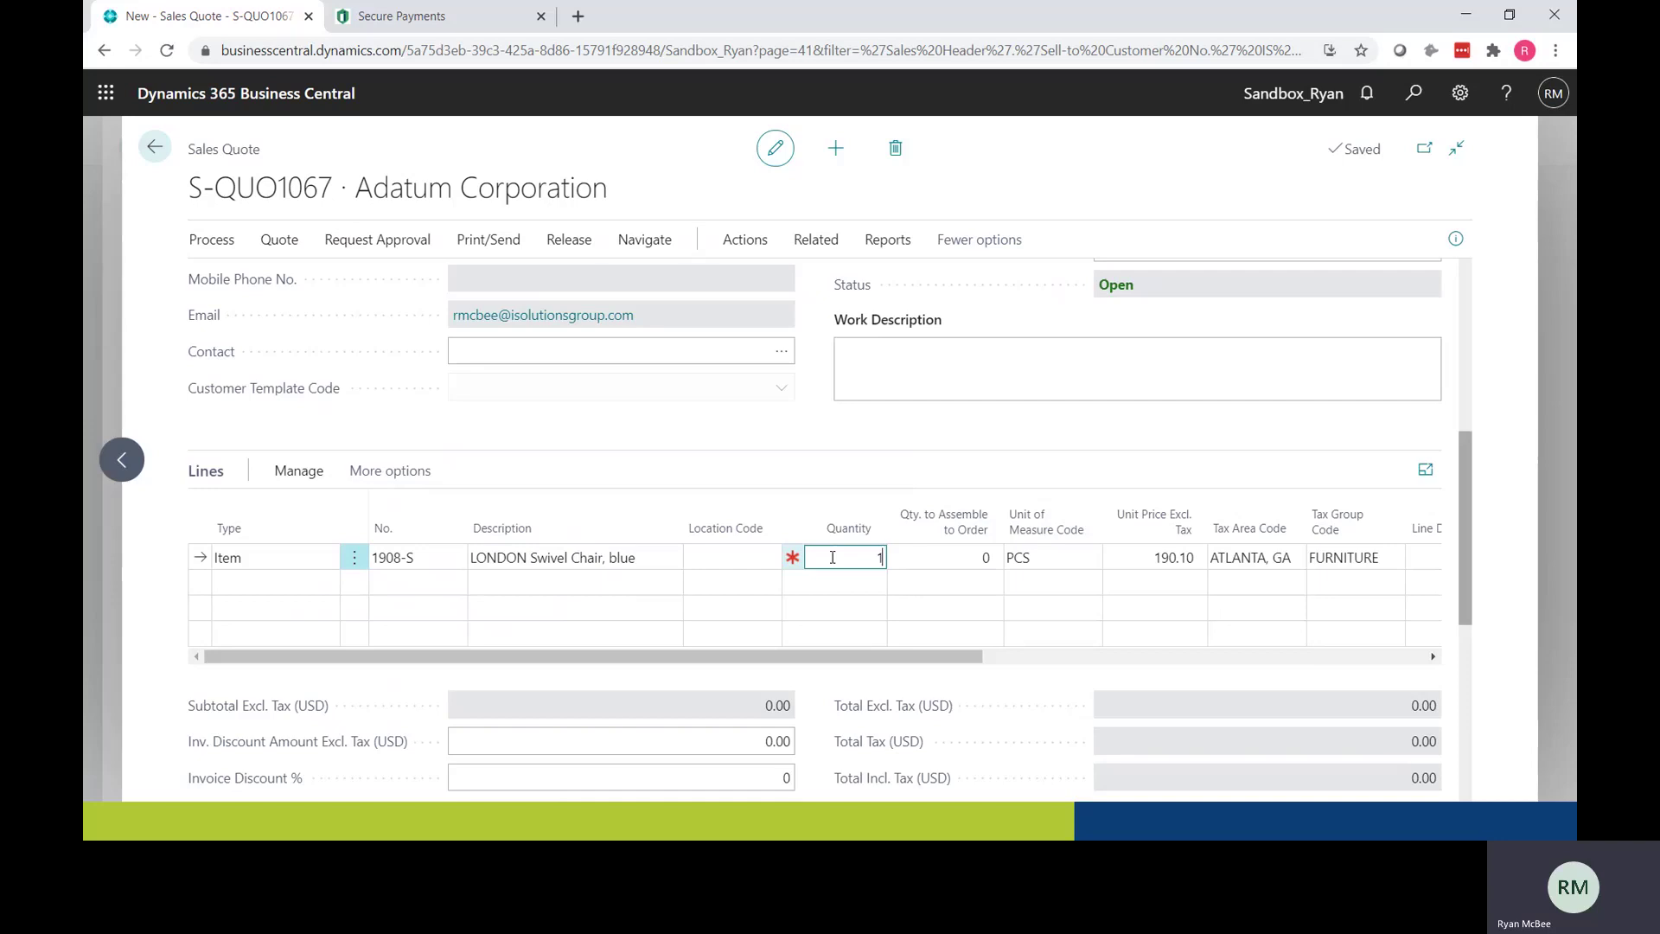
type("1")
key("Tab")
key("Tab")
key("Tab")
key("Tab")
key("Tab")
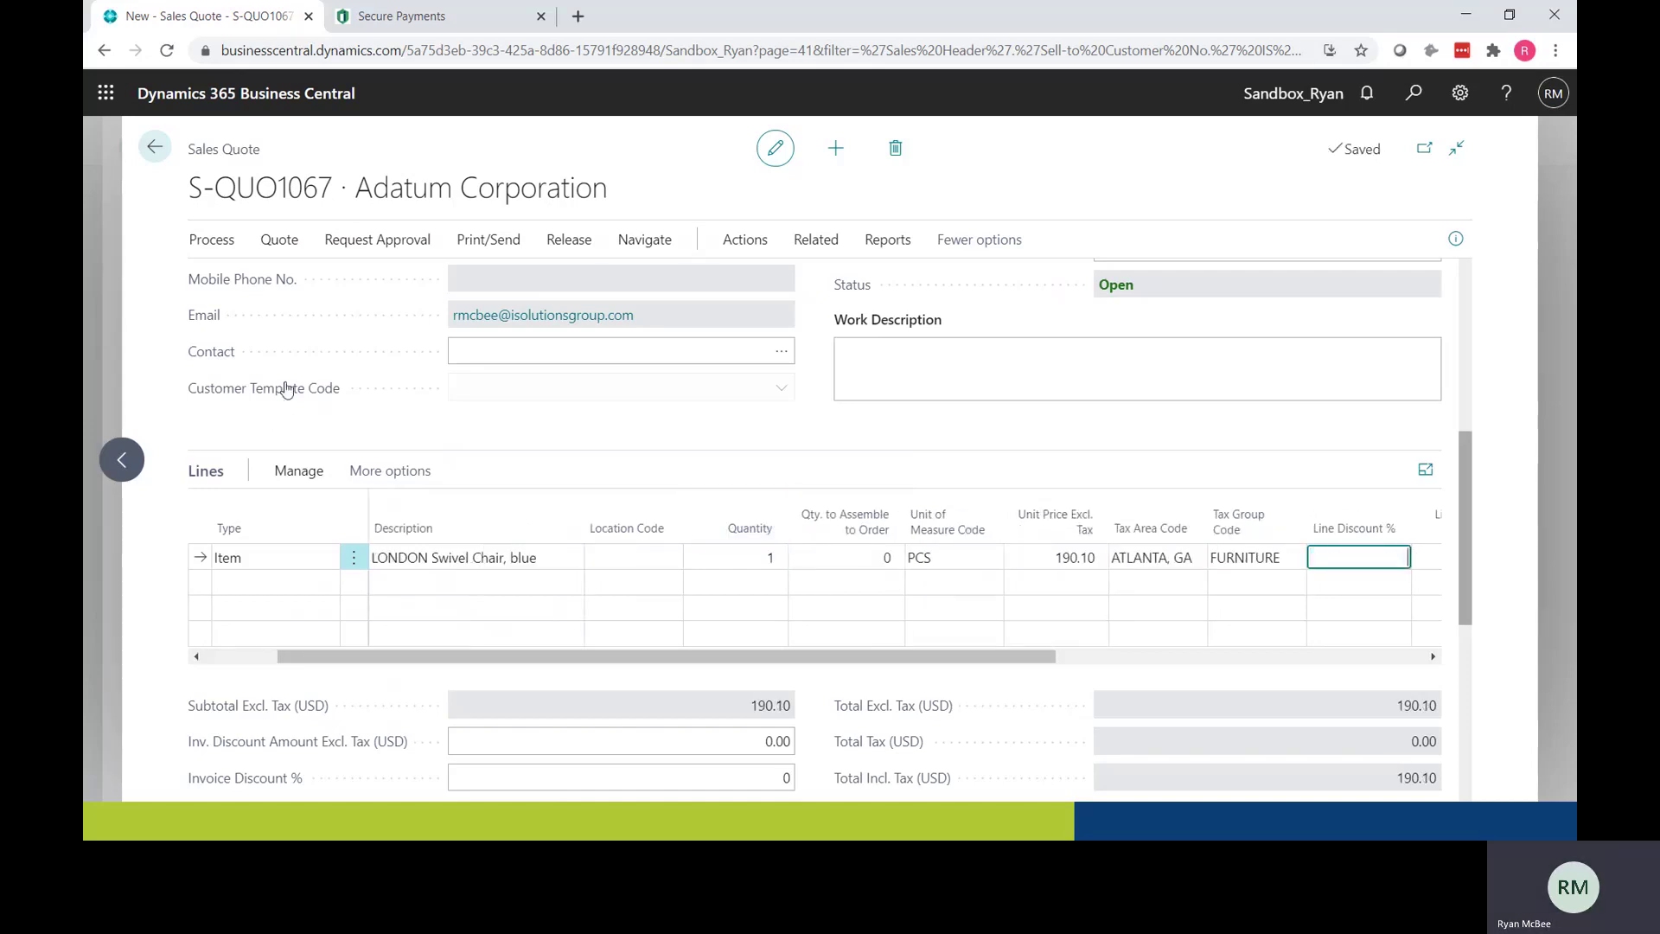
Step: Send sales quote S-QUO1067 by e-mail via Print/Send, then go back to the customer card
left_click(473, 242)
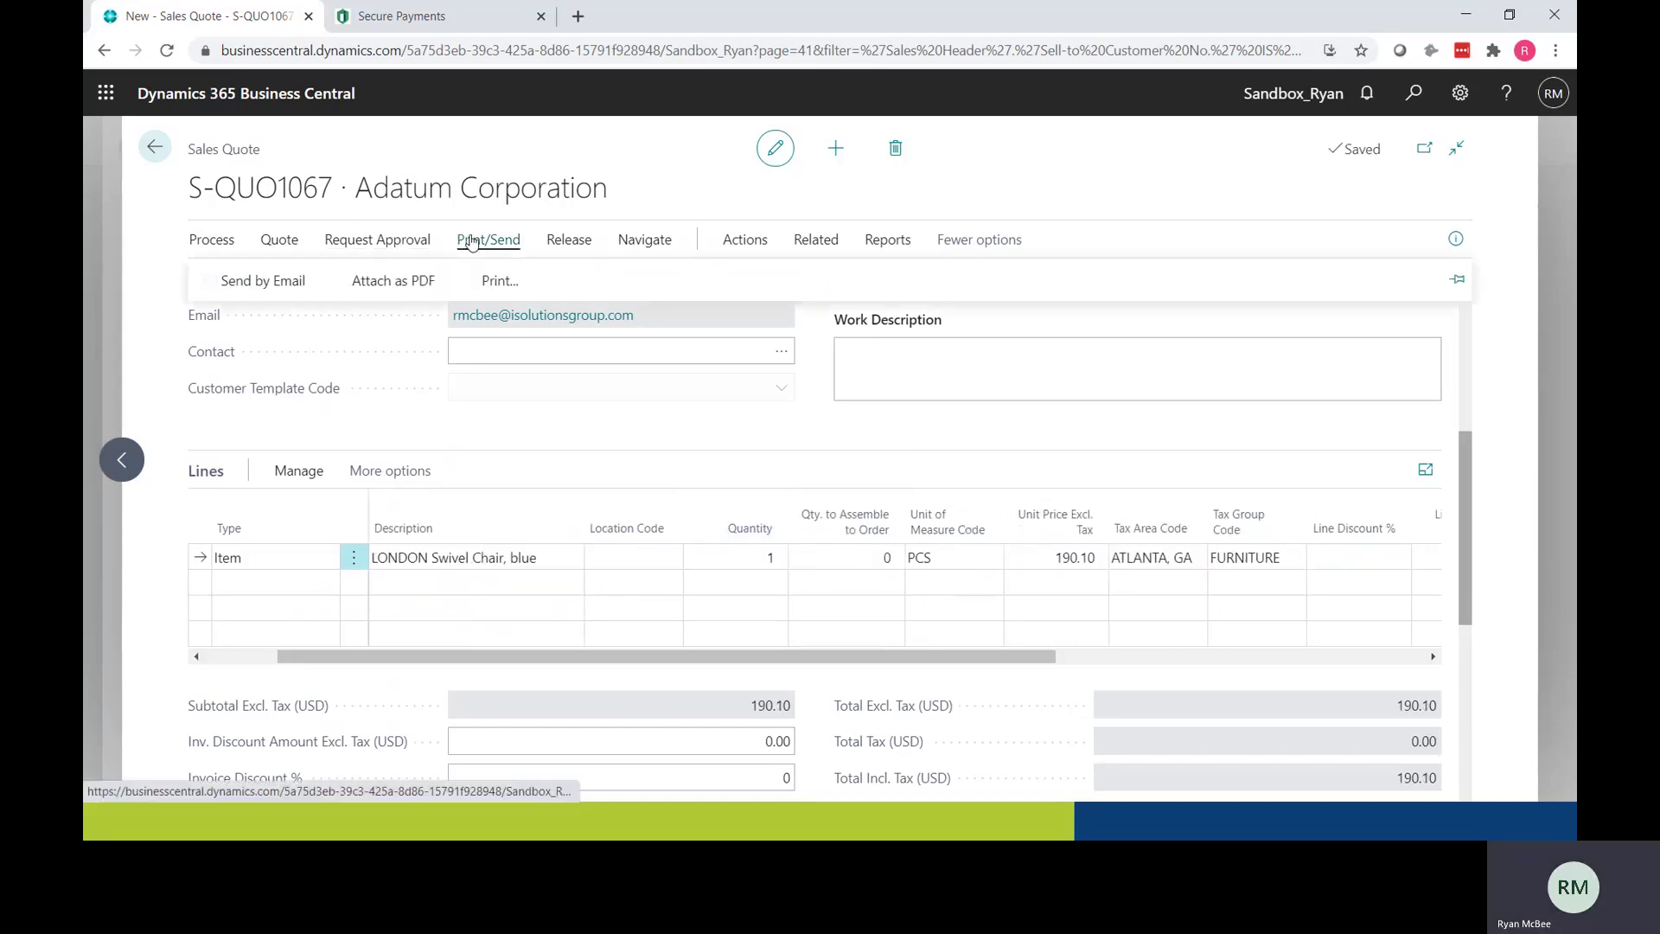
left_click(269, 282)
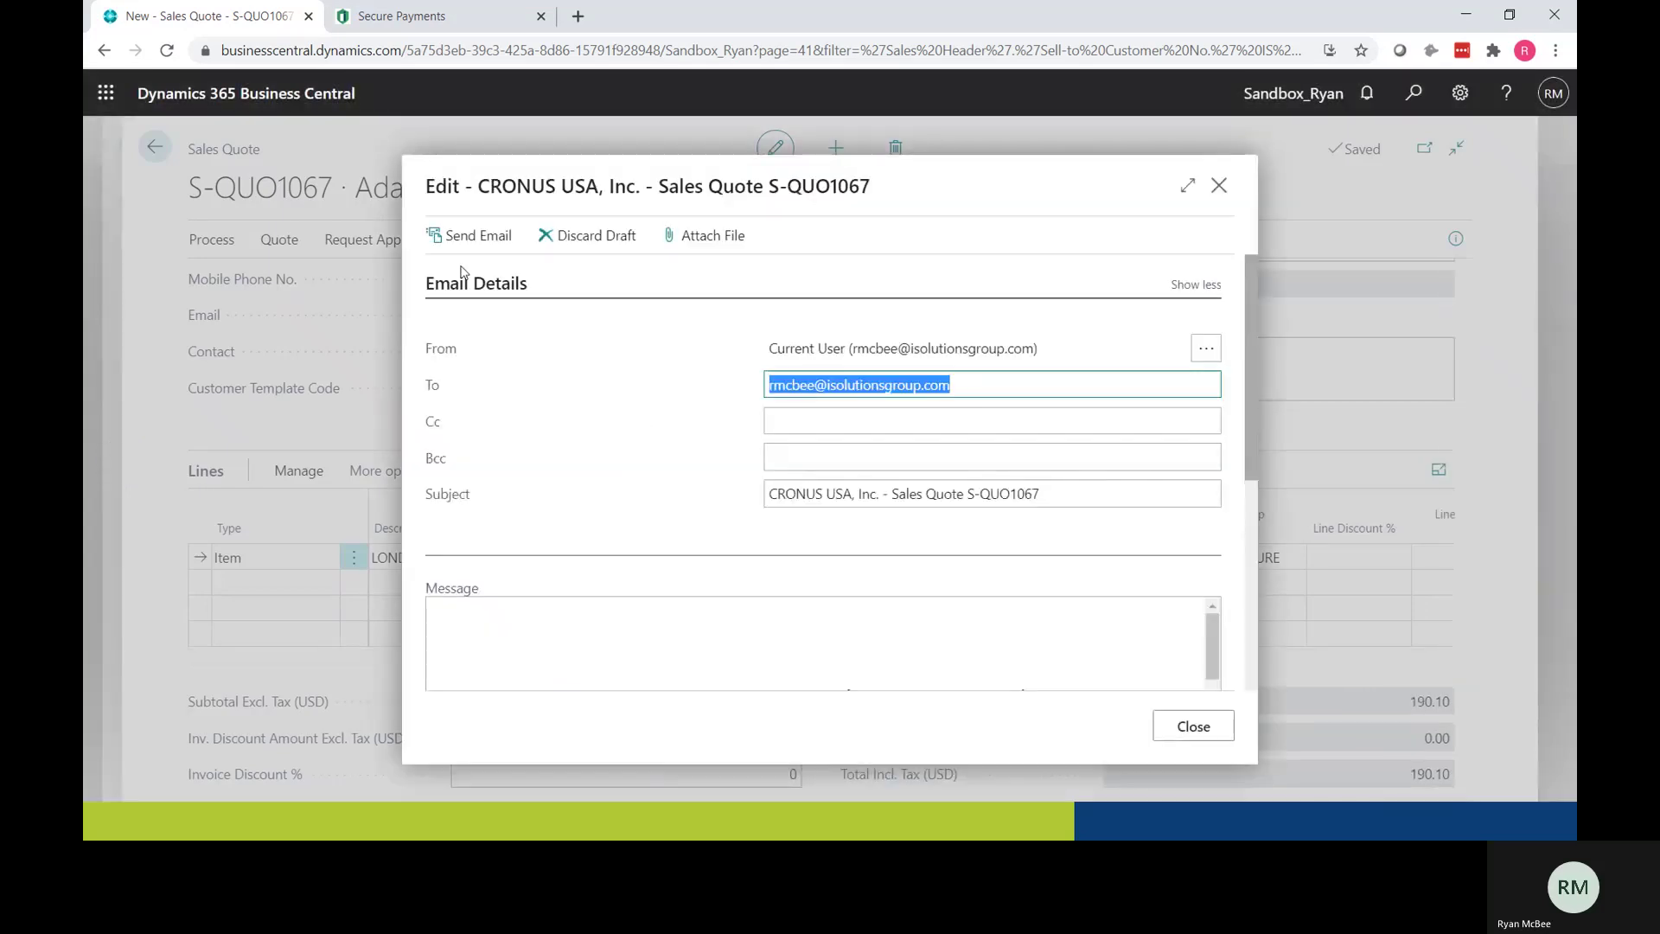
left_click(467, 242)
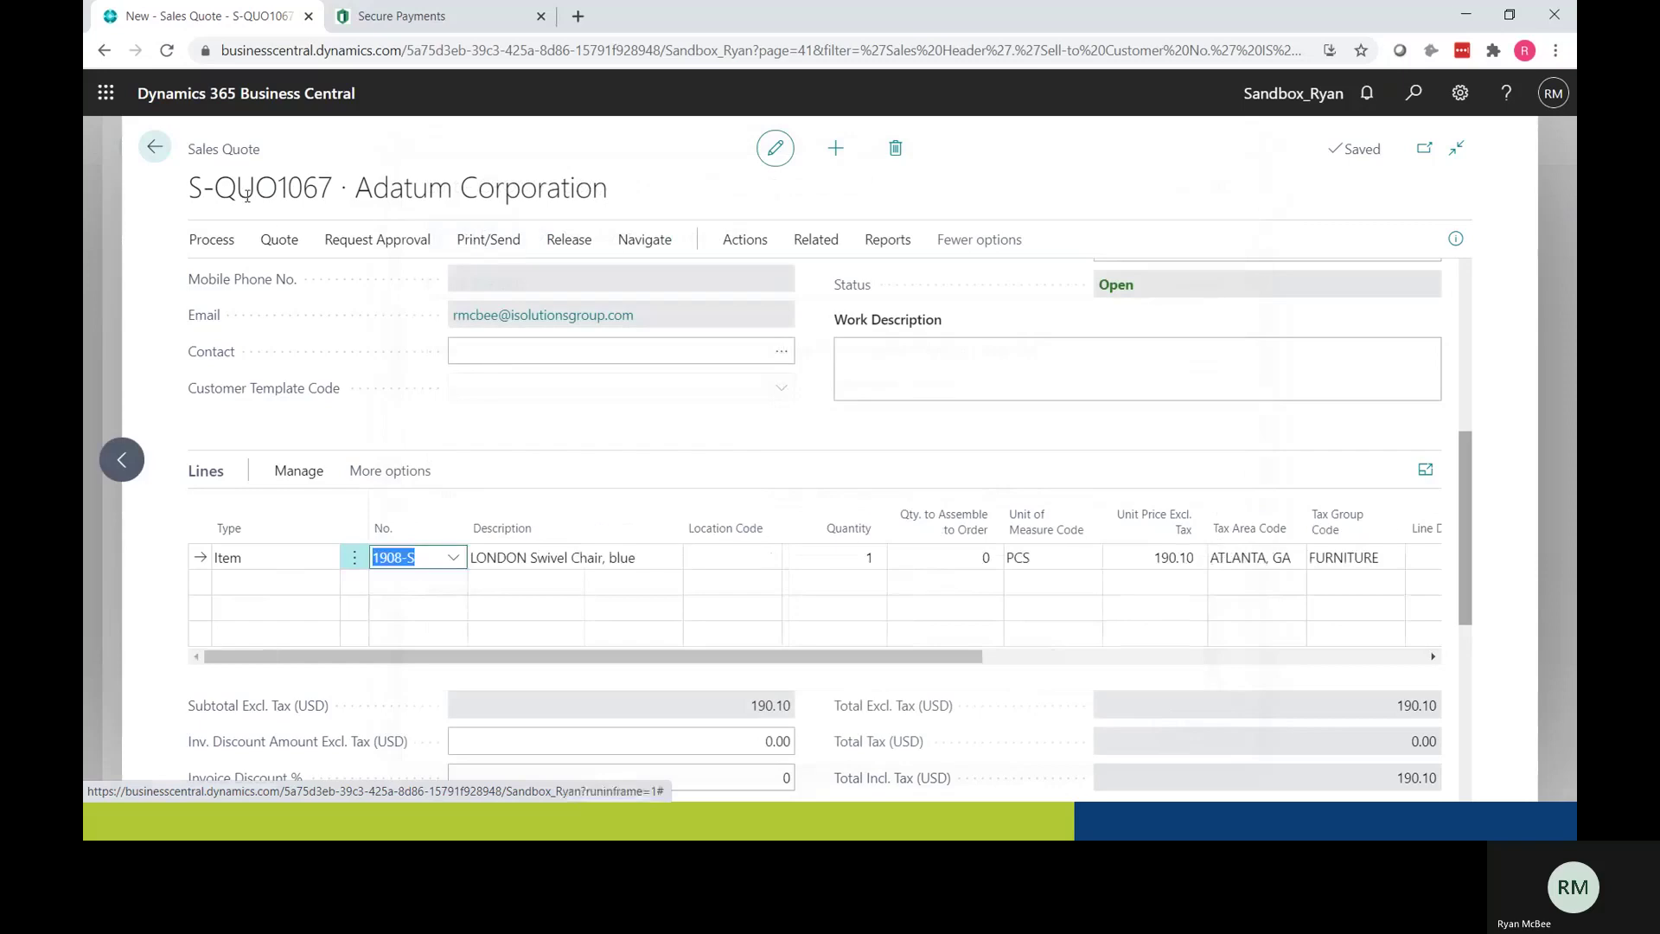
left_click(156, 150)
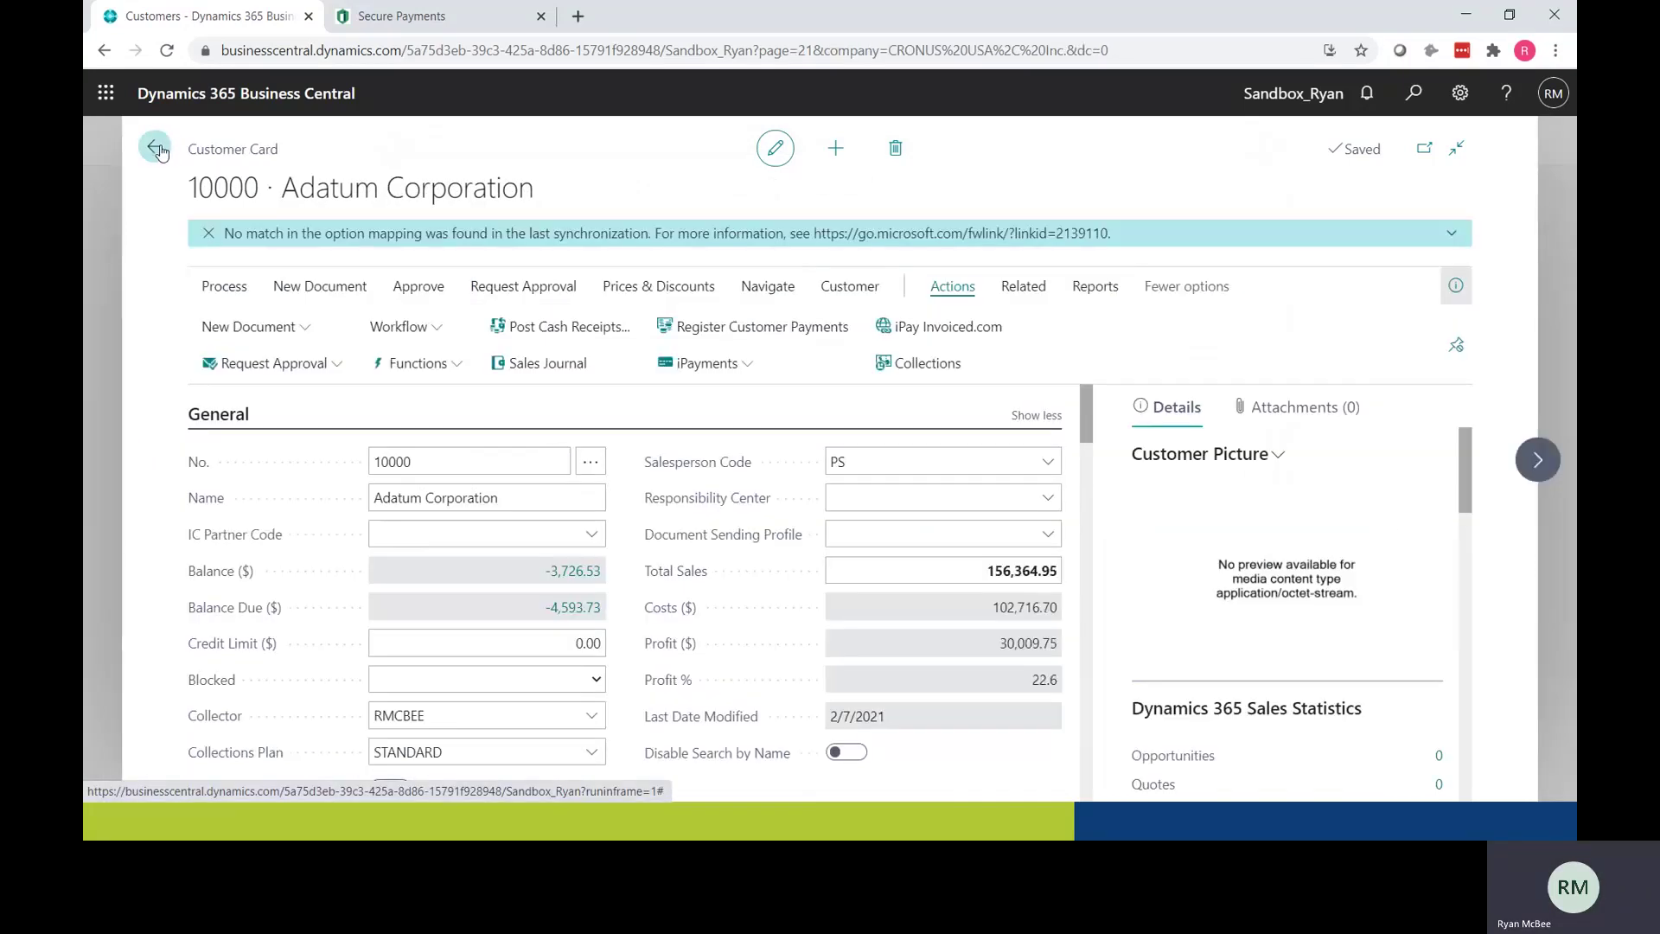
Step: In Outlook, open the Sales Quote S-QUO1067 e-mail and follow its Click Here to Pay link
left_click(156, 150)
key("alt+Tab")
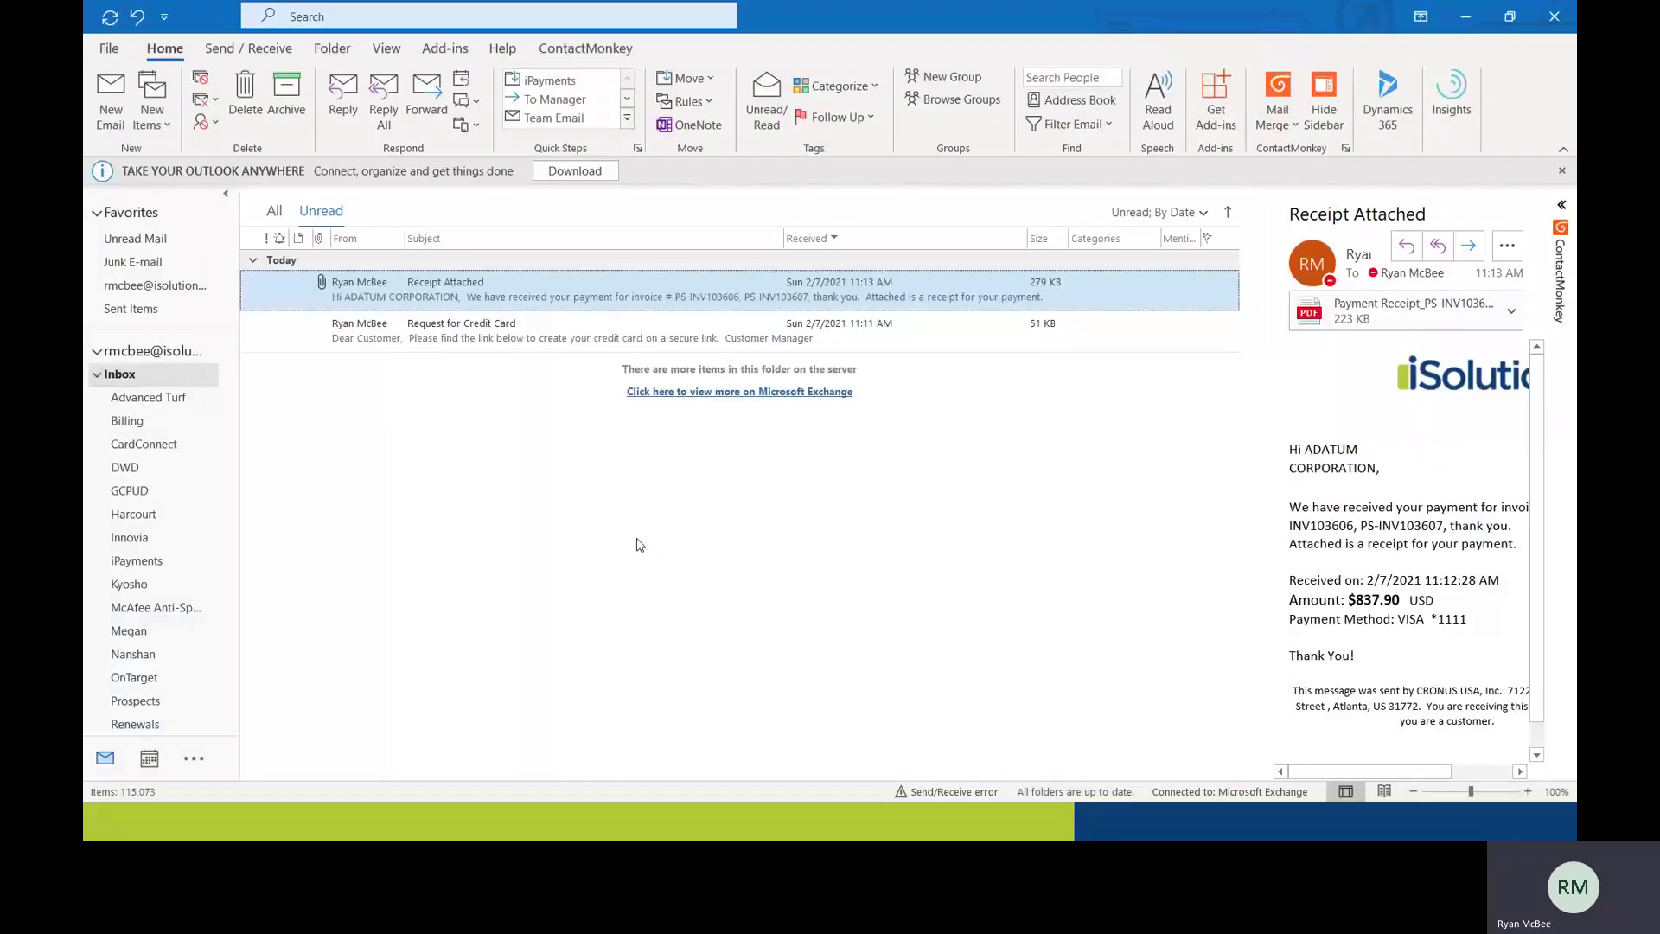
left_click(566, 292)
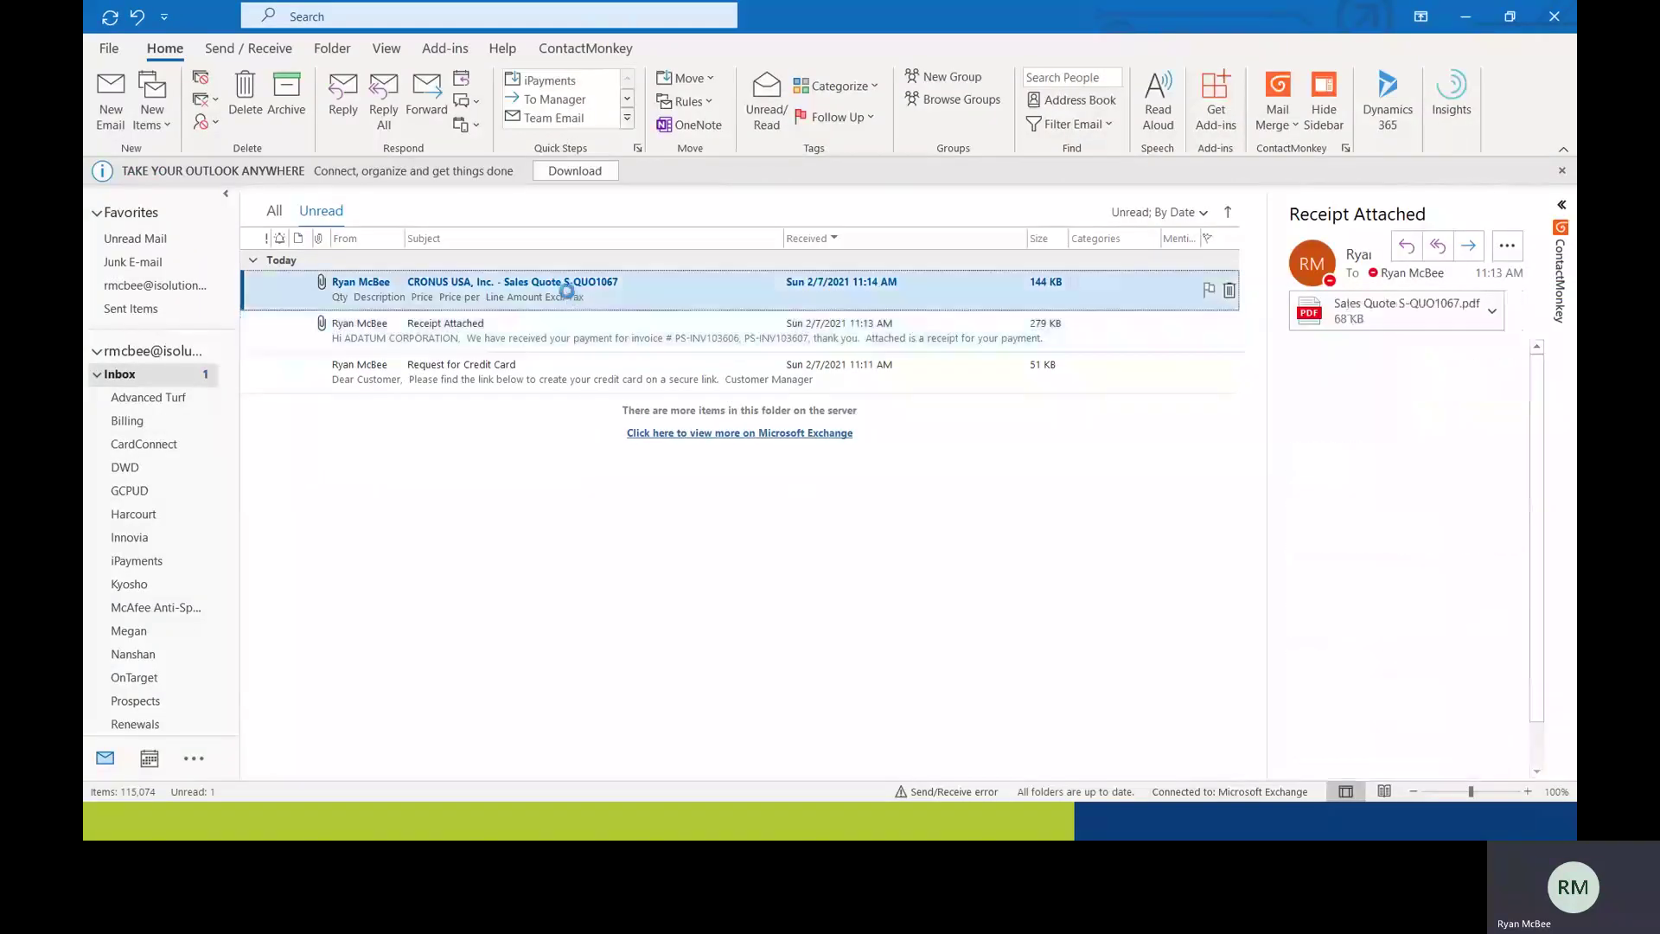
scroll(693, 544, "down", 3)
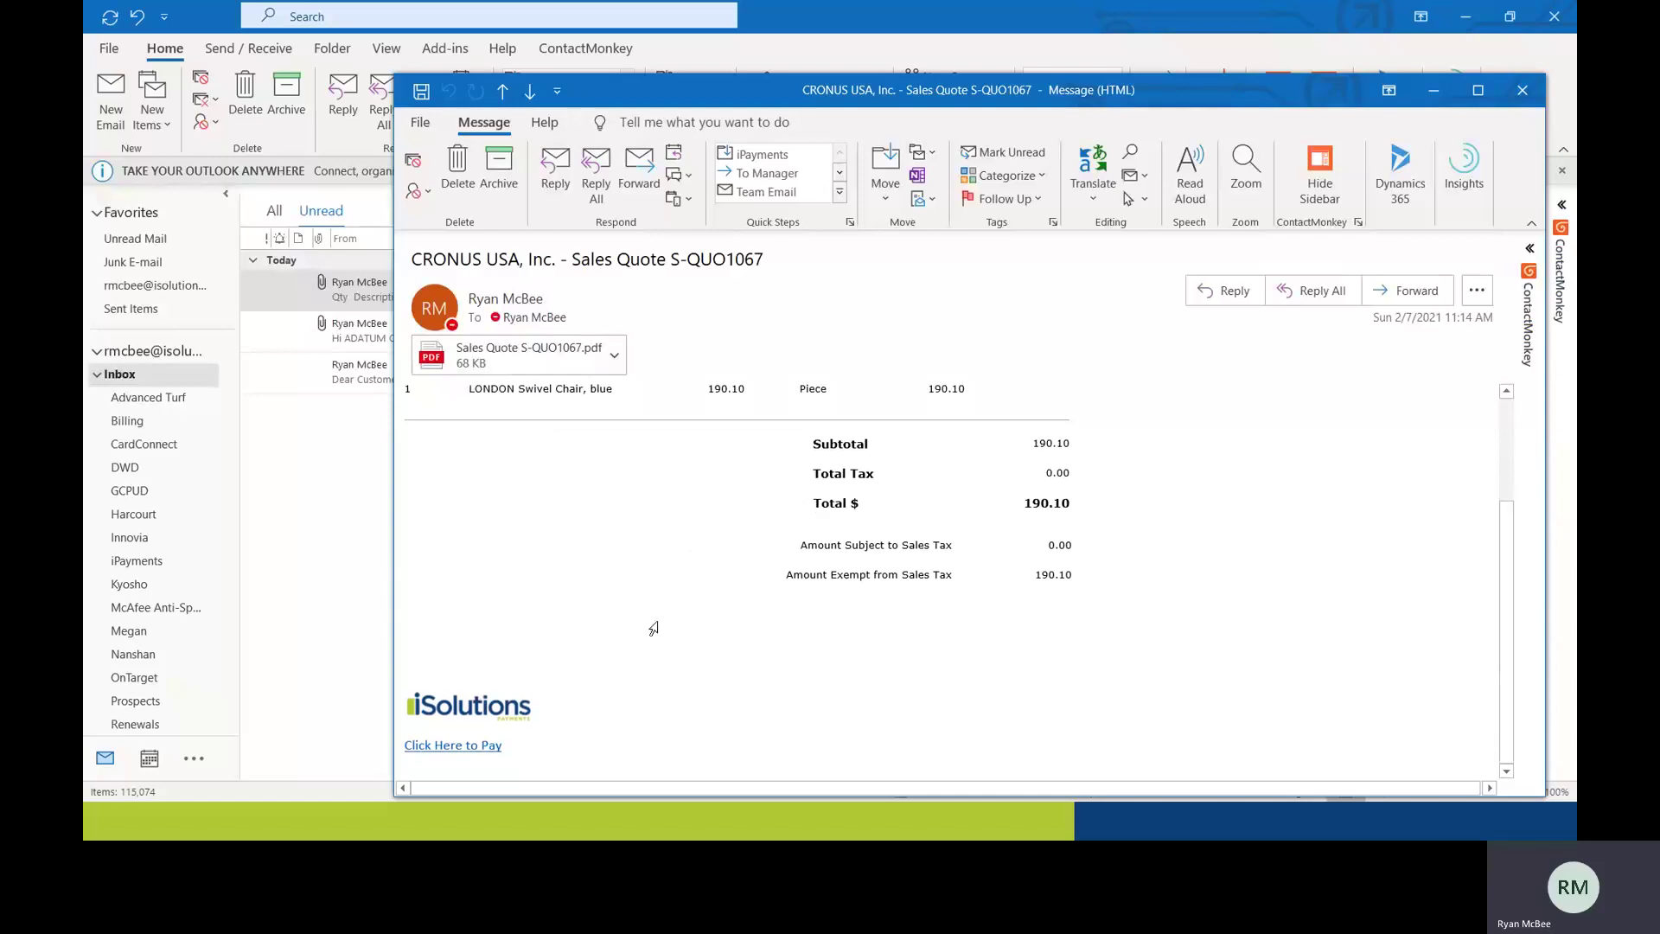
scroll(631, 655, "up", 2)
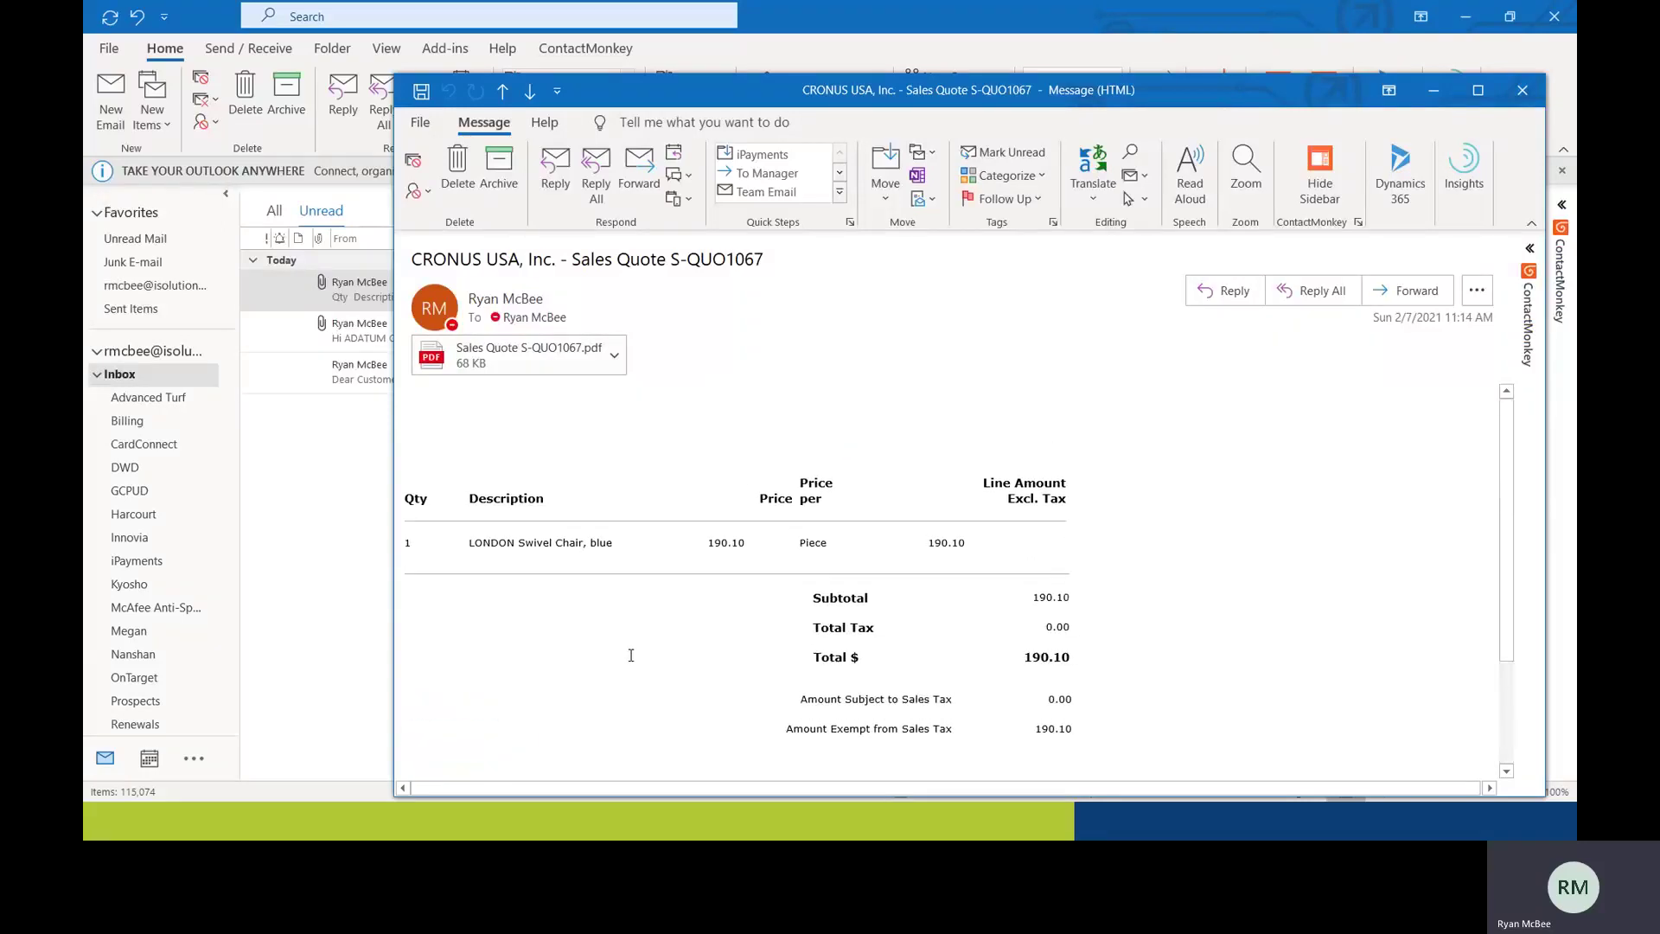
scroll(630, 654, "down", 2)
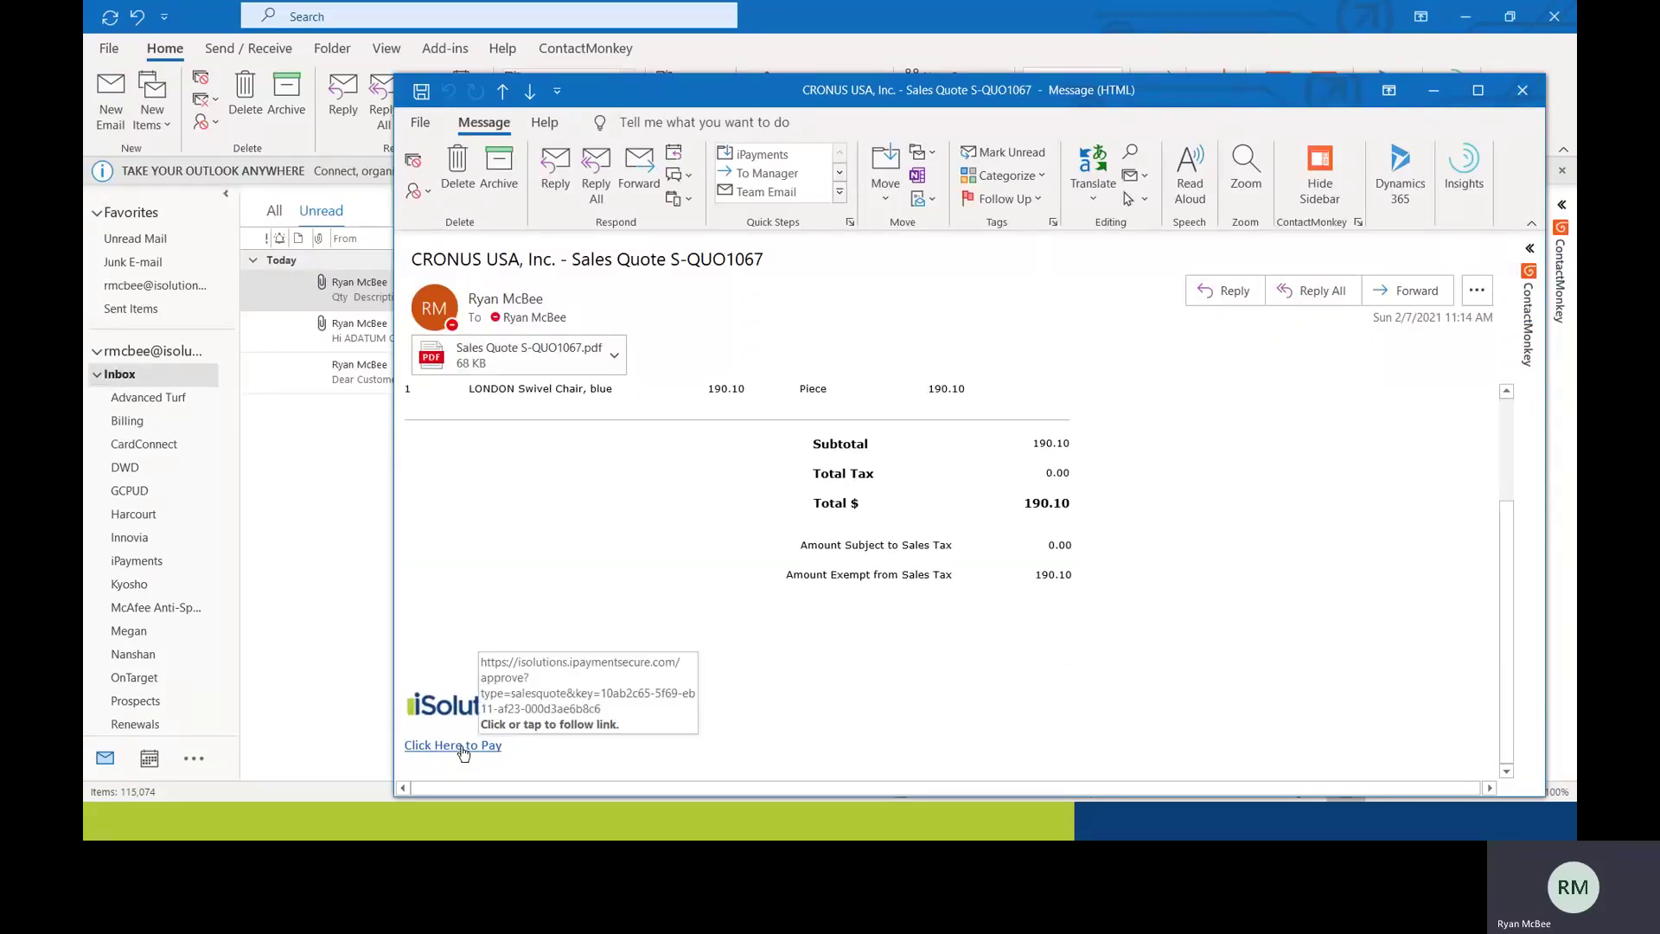
left_click(464, 747)
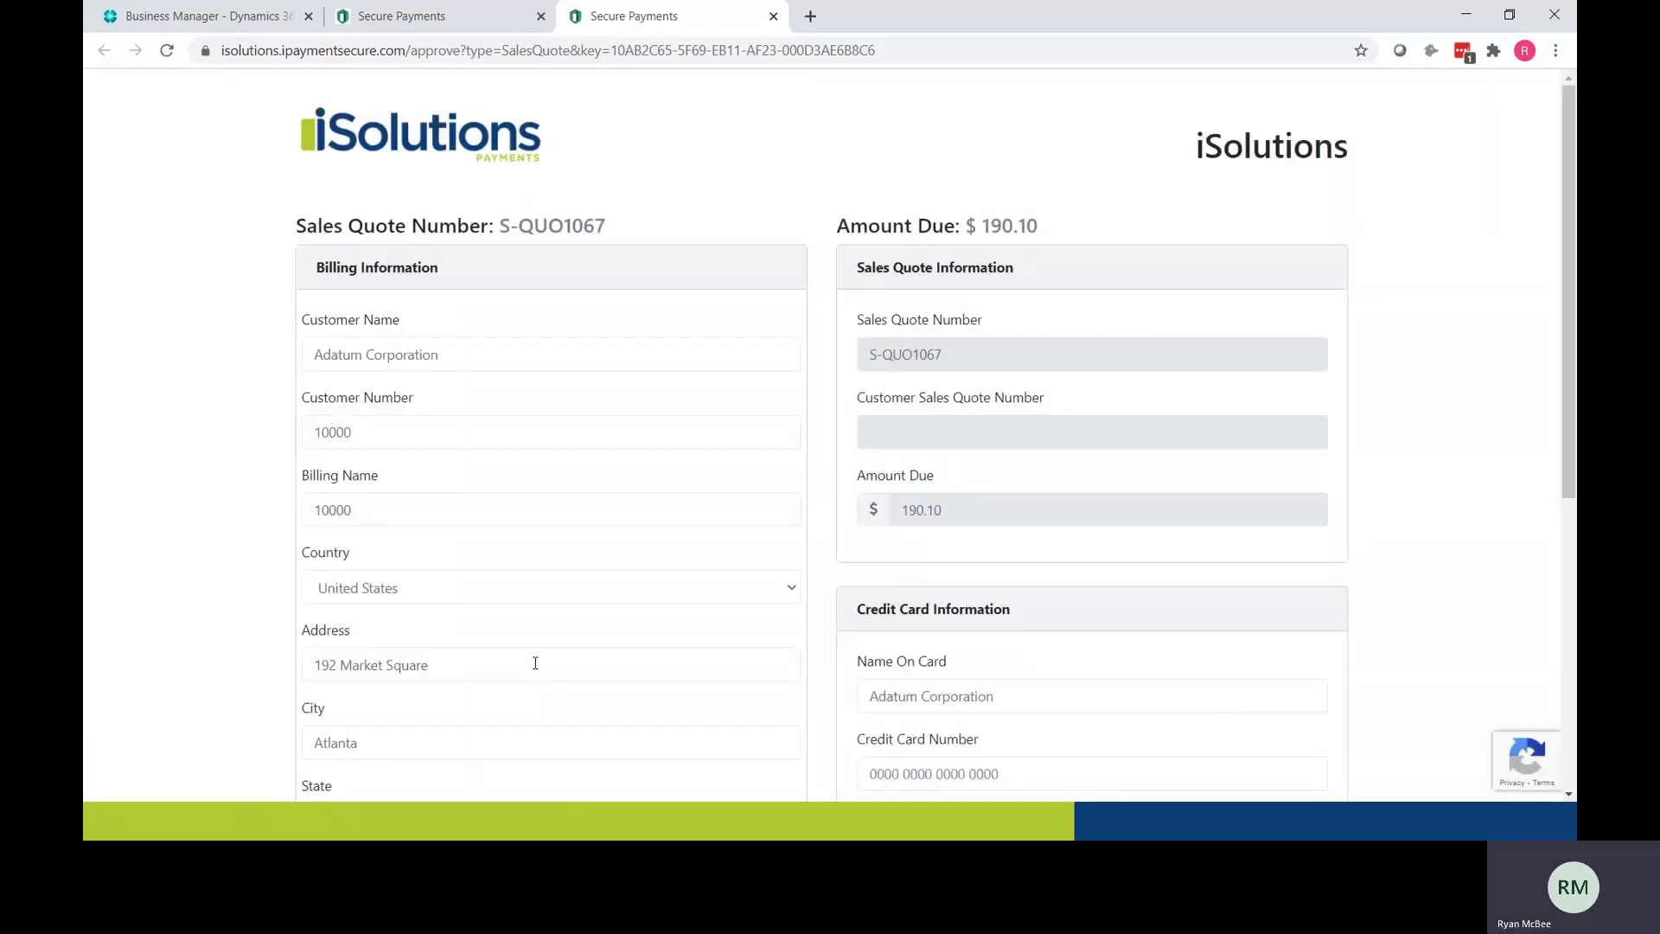
Step: Authorize the $190.10 payment with the VISA card ending 1111, expiry year 2022, and select order S-ORD101356
scroll(535, 663, "down", 2)
left_click(909, 591)
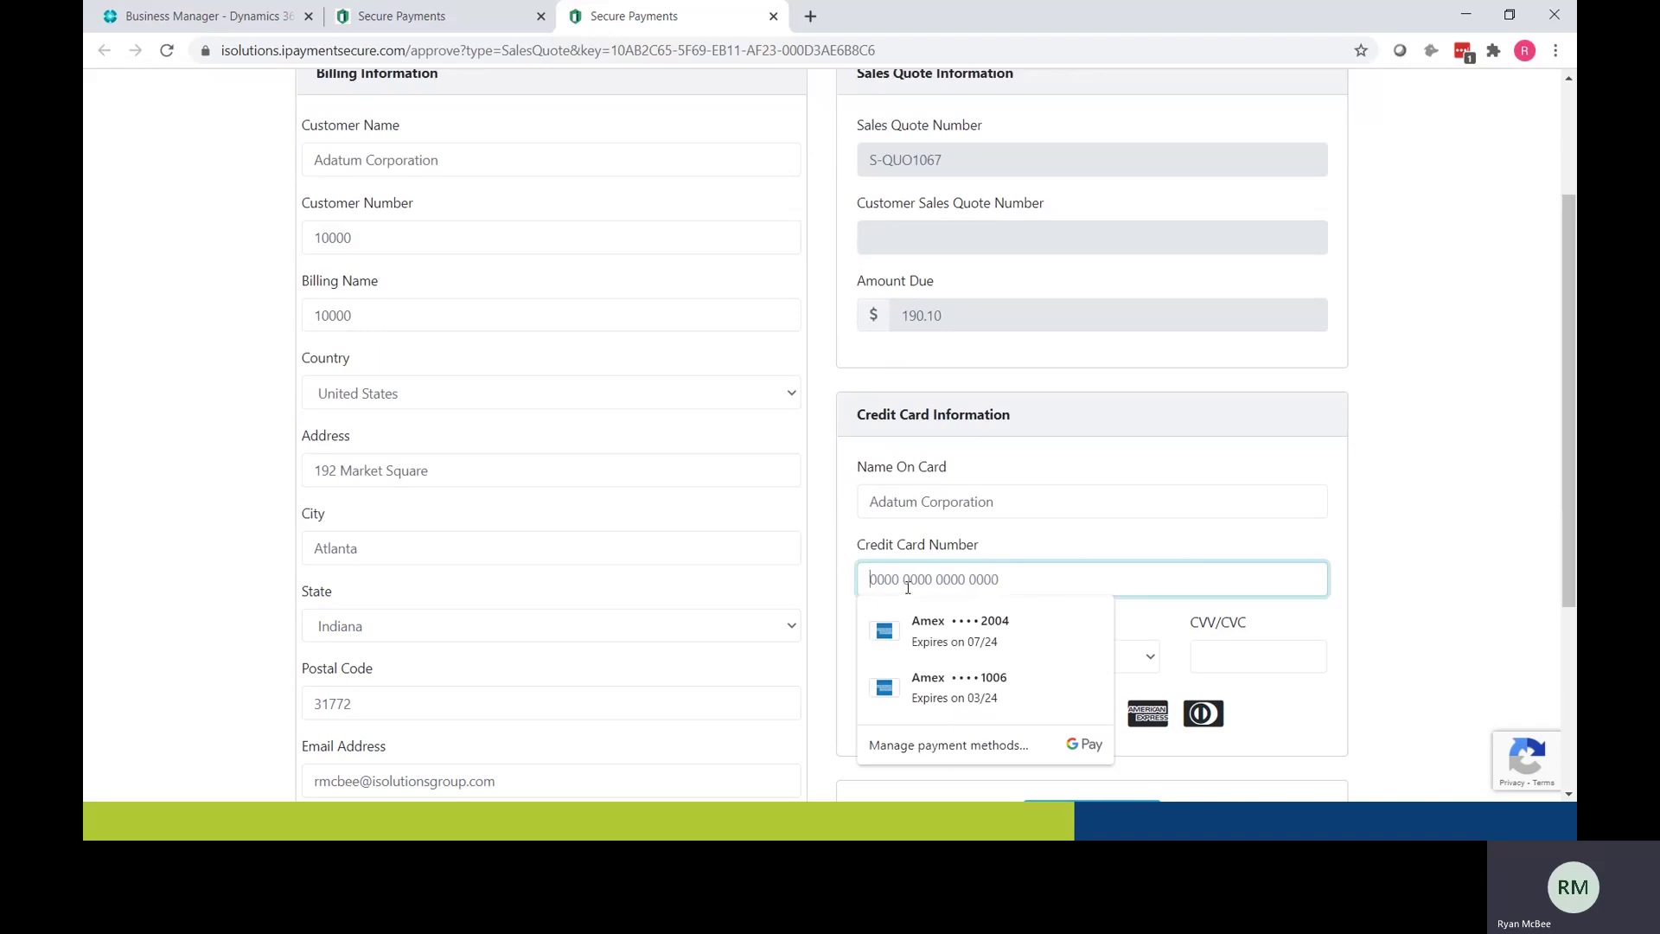
type("4111 1111 1111 1111")
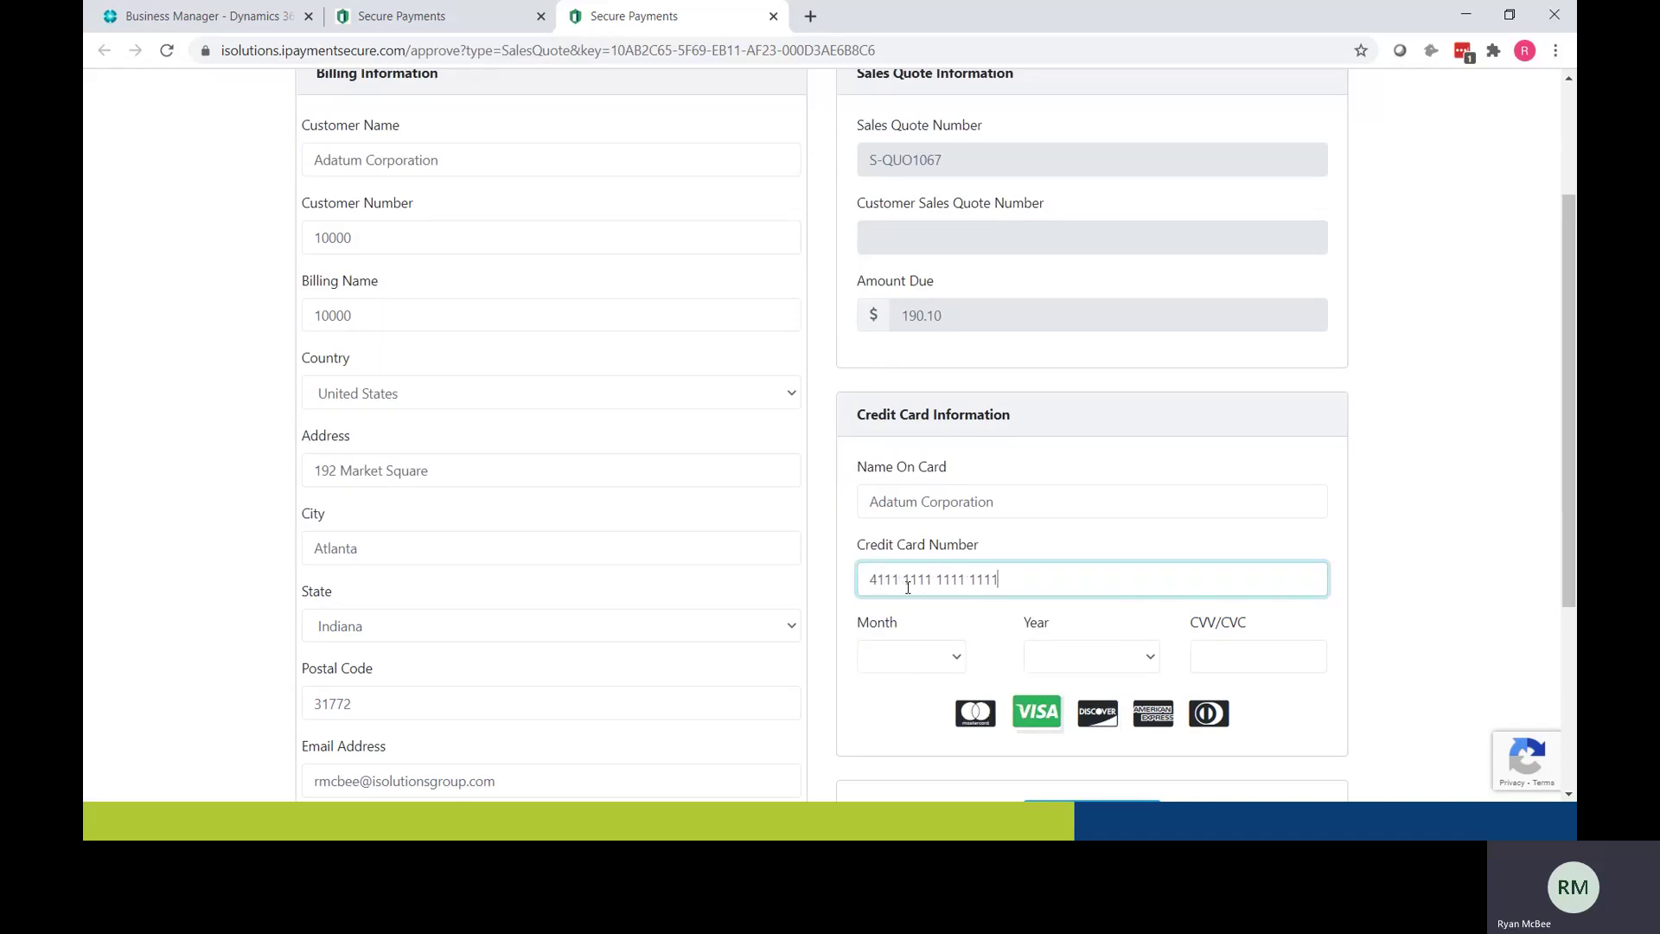
key("Tab")
key("Tab")
key("2")
key("Tab")
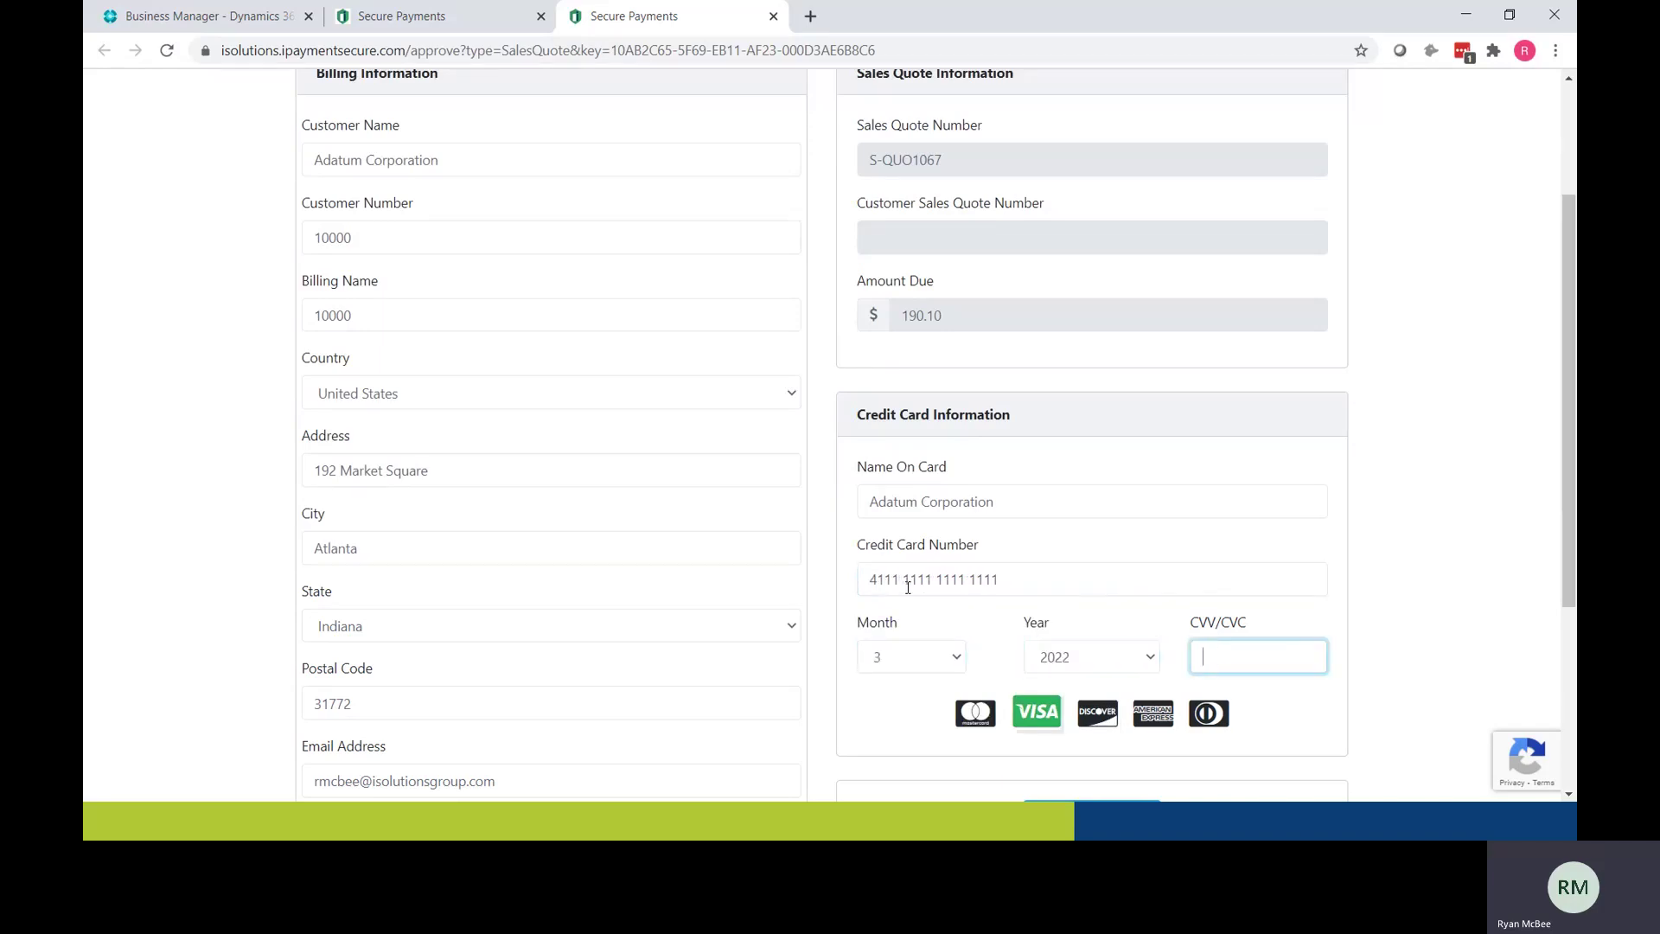
type("591")
scroll(916, 588, "down", 1)
scroll(921, 587, "down", 1)
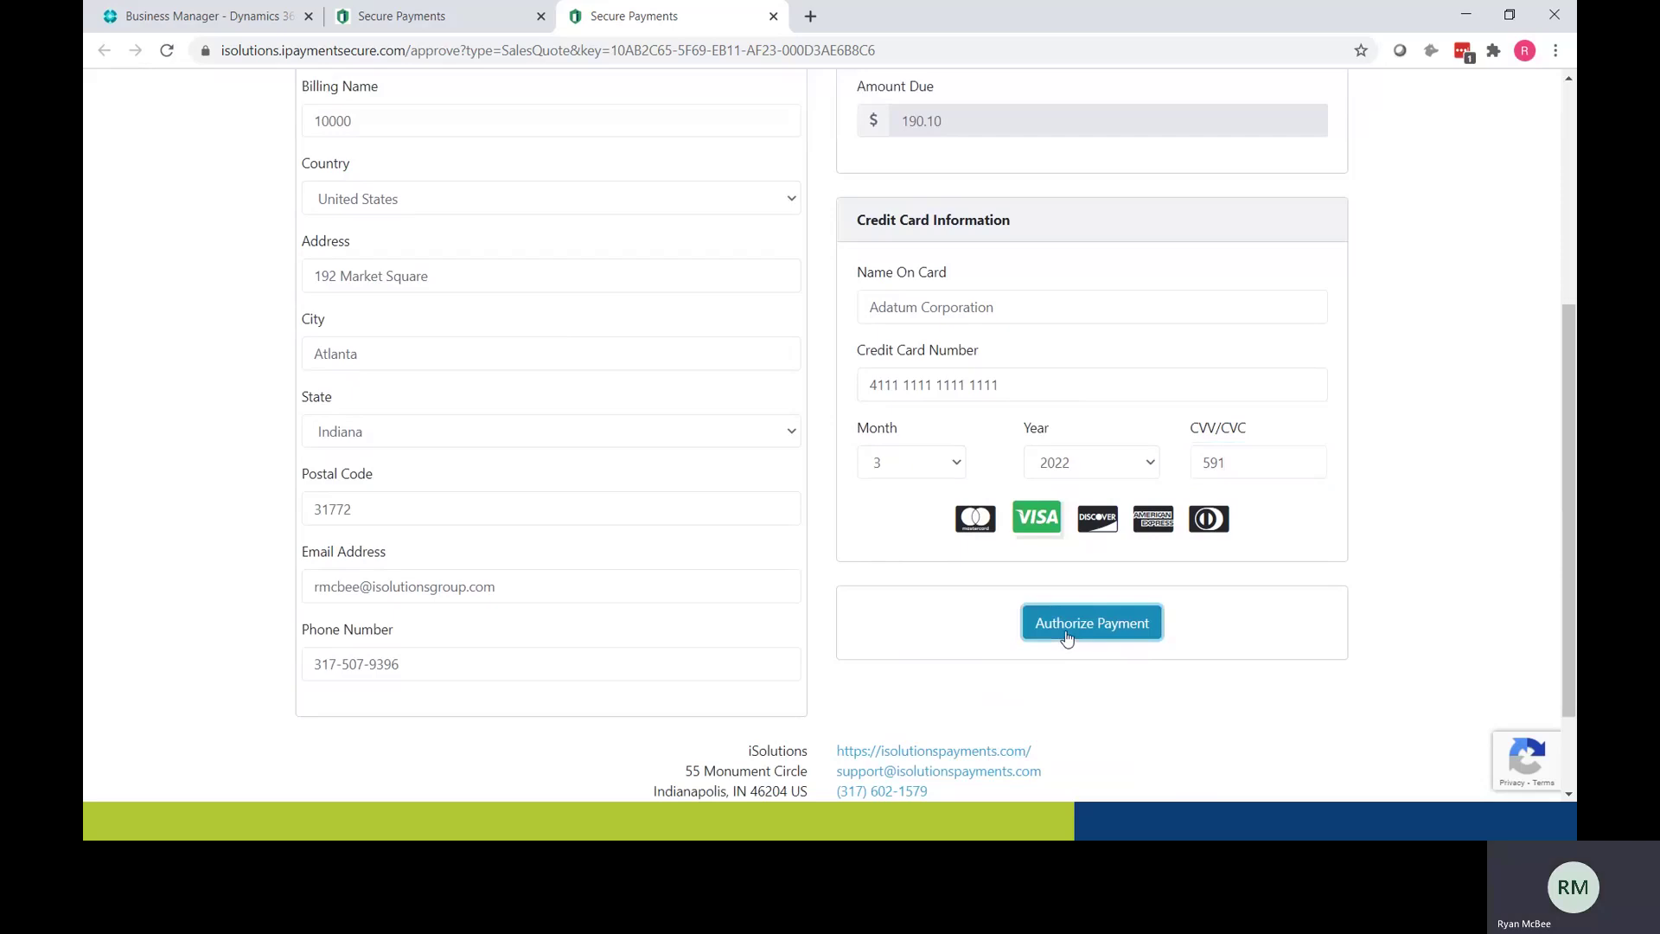
left_click(1065, 630)
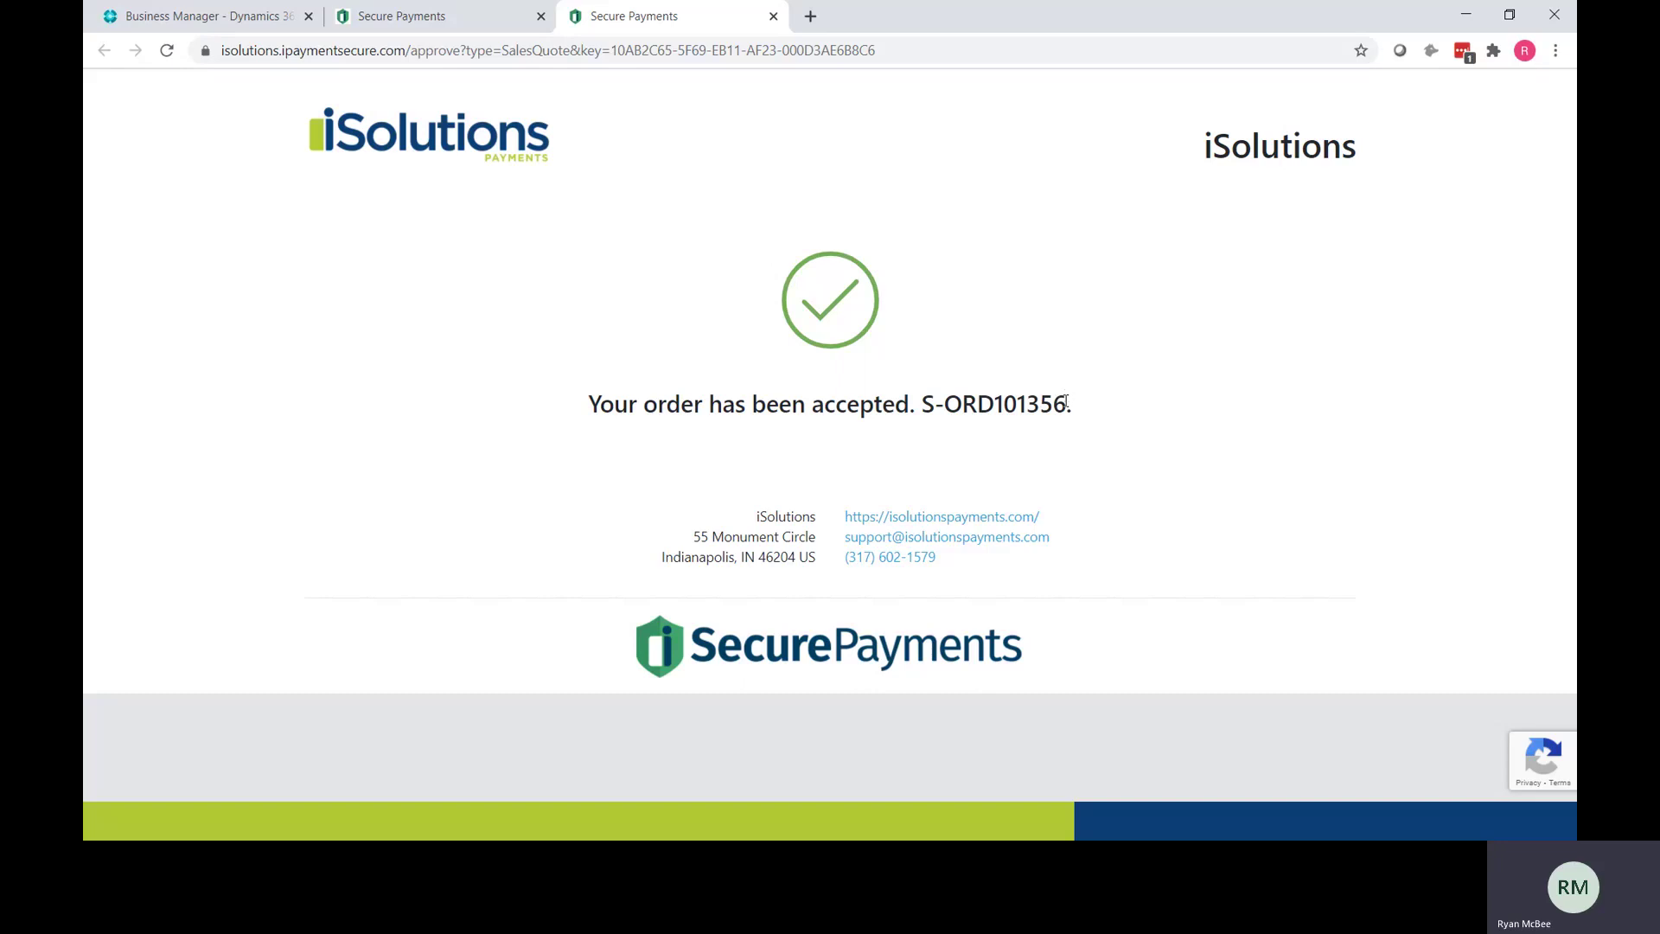
left_click_drag(1066, 402, 925, 403)
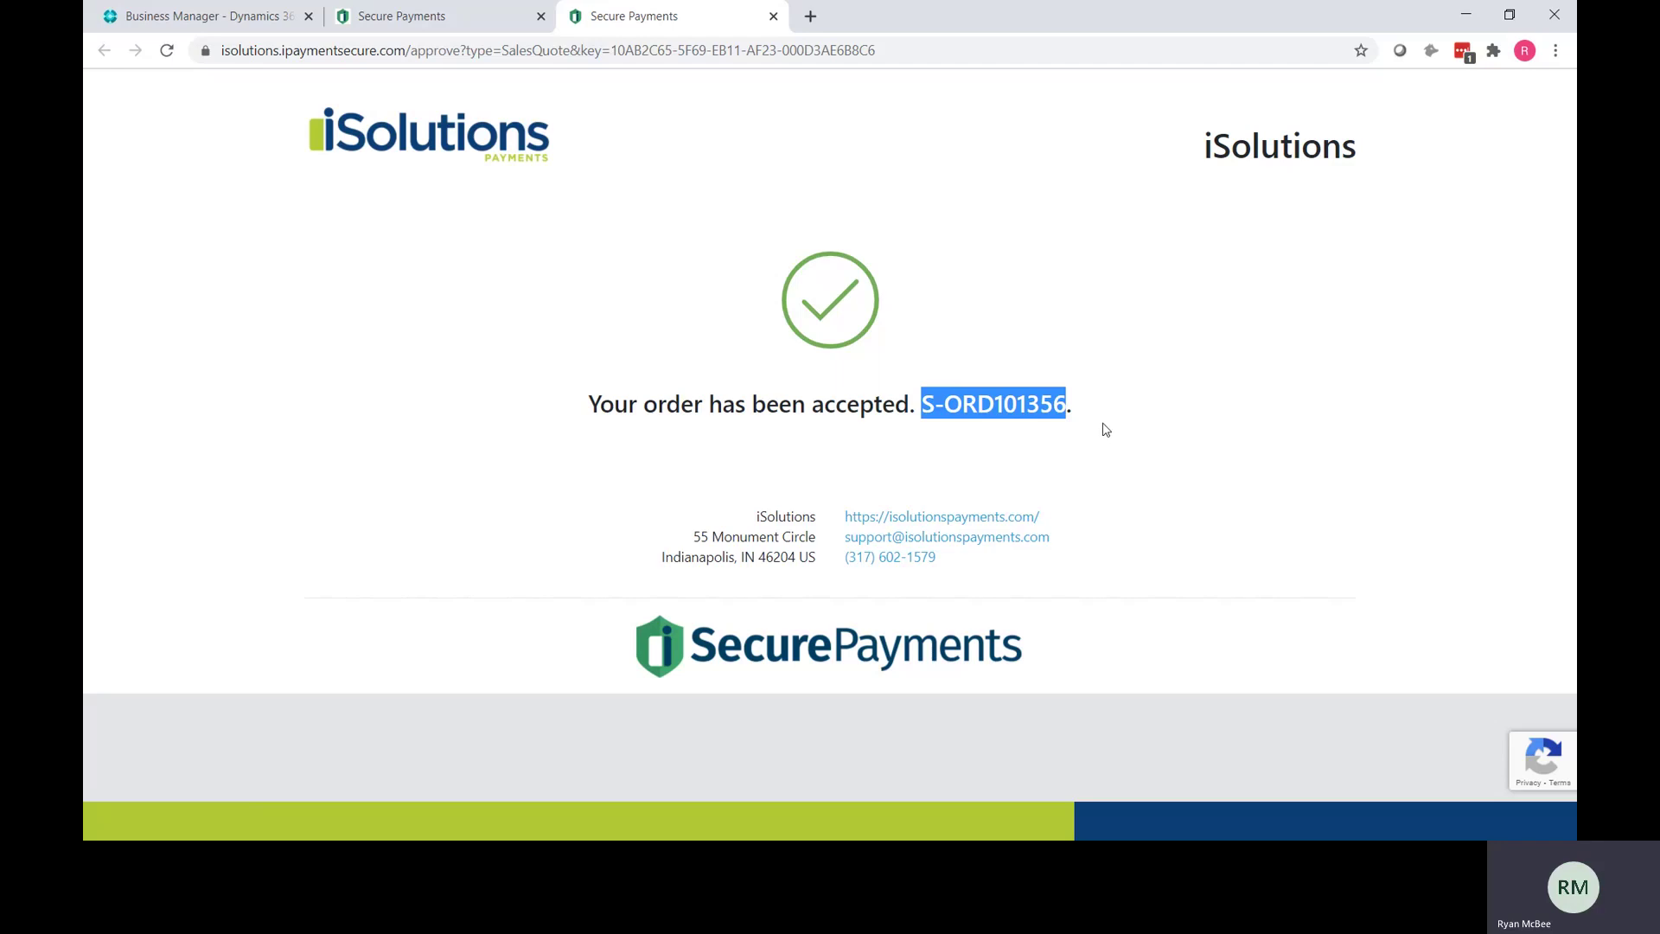
Step: Back in Business Central, open S-ORD101356 from the Sales Orders list
left_click(229, 19)
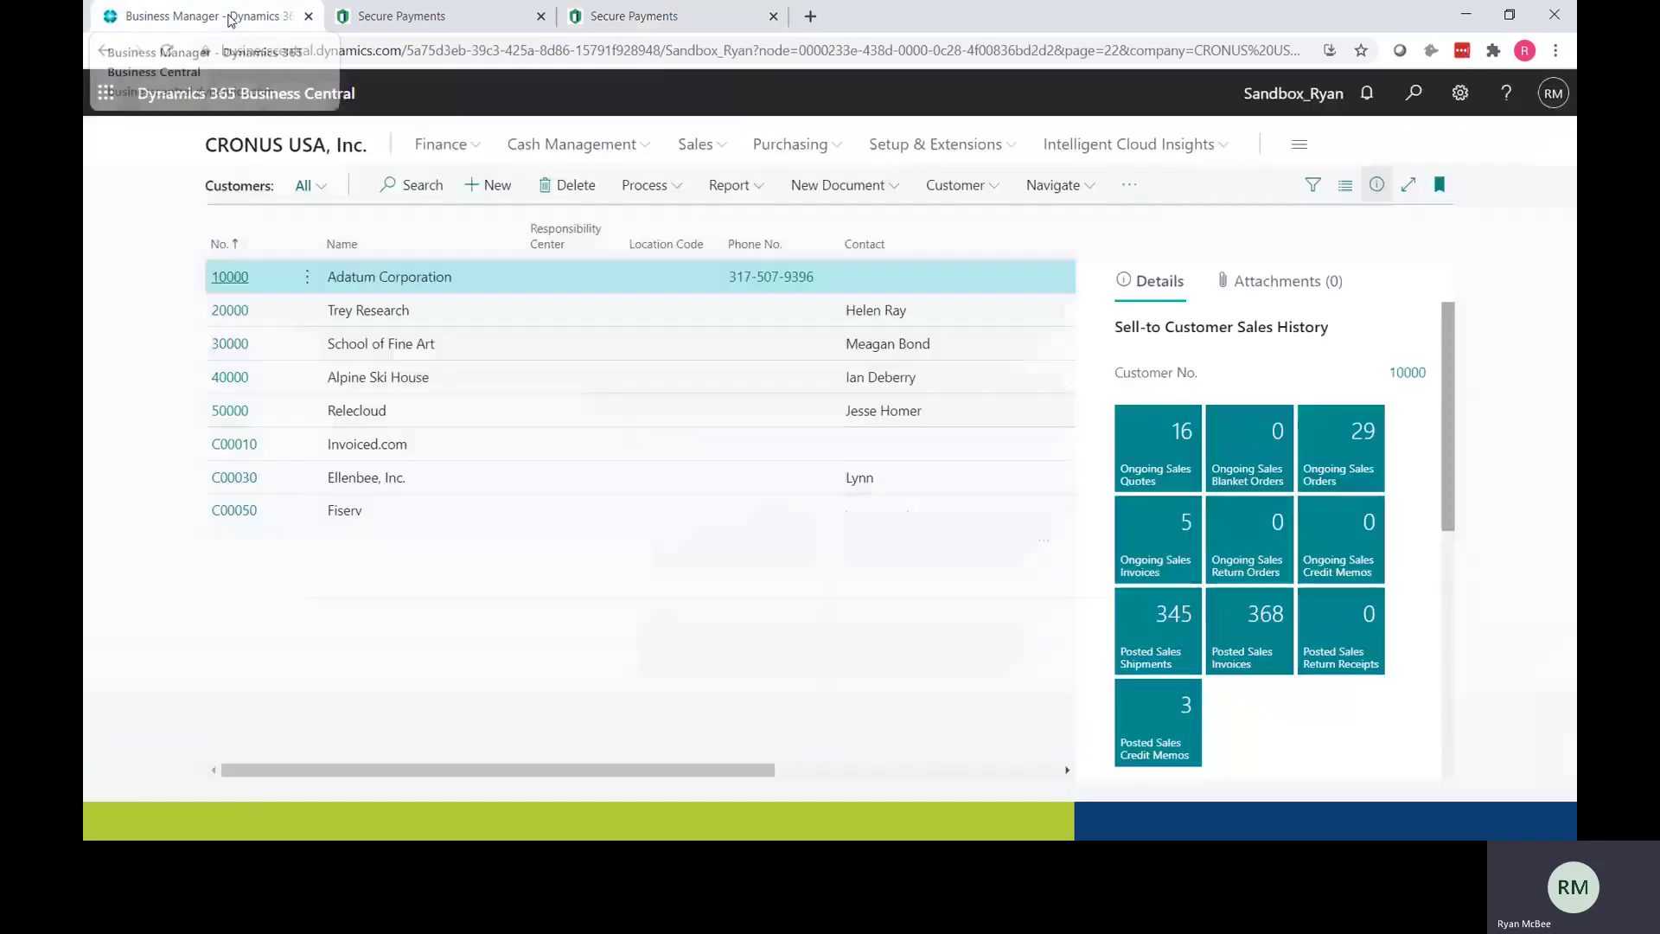
left_click(687, 145)
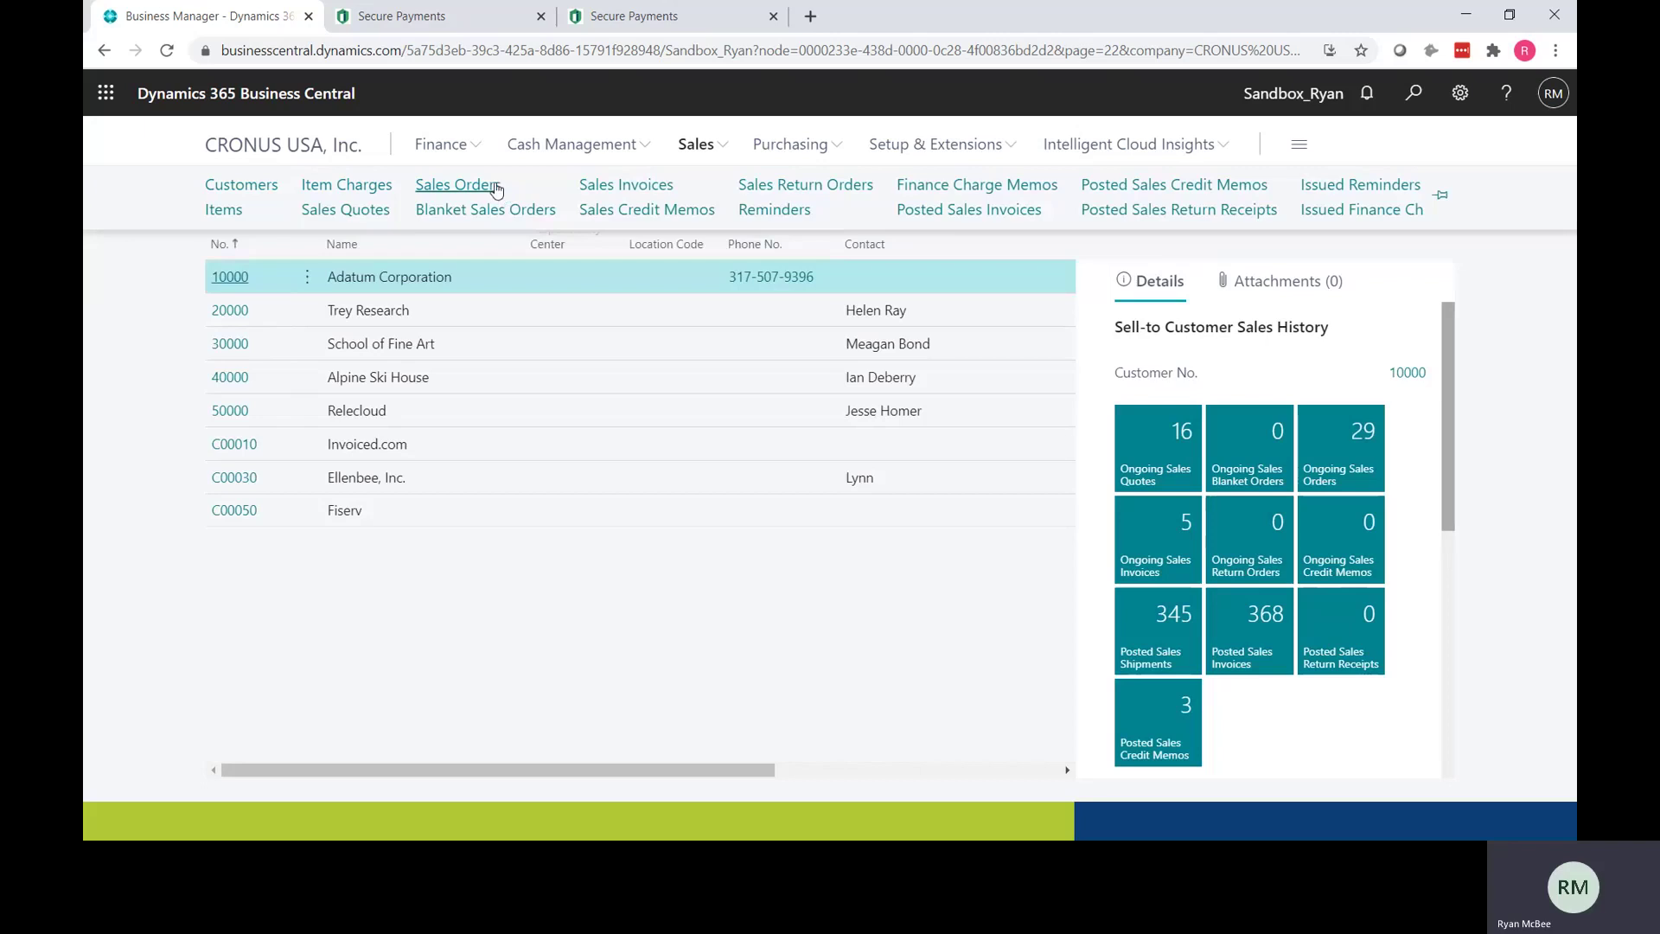
left_click(457, 185)
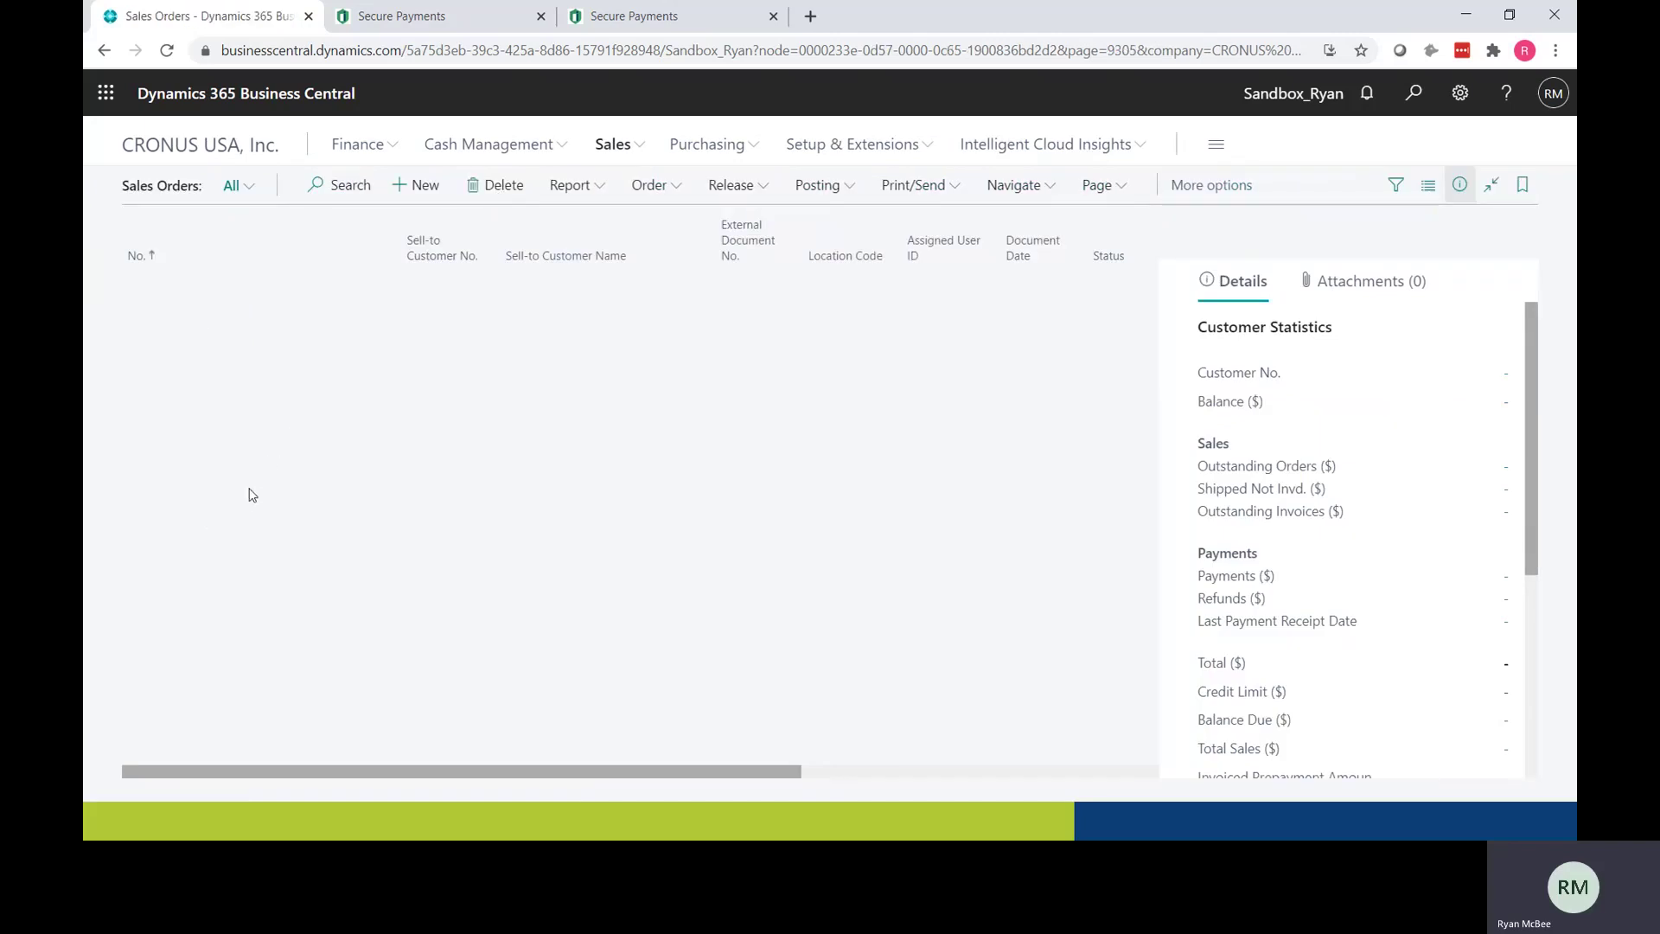
scroll(189, 739, "down", 5)
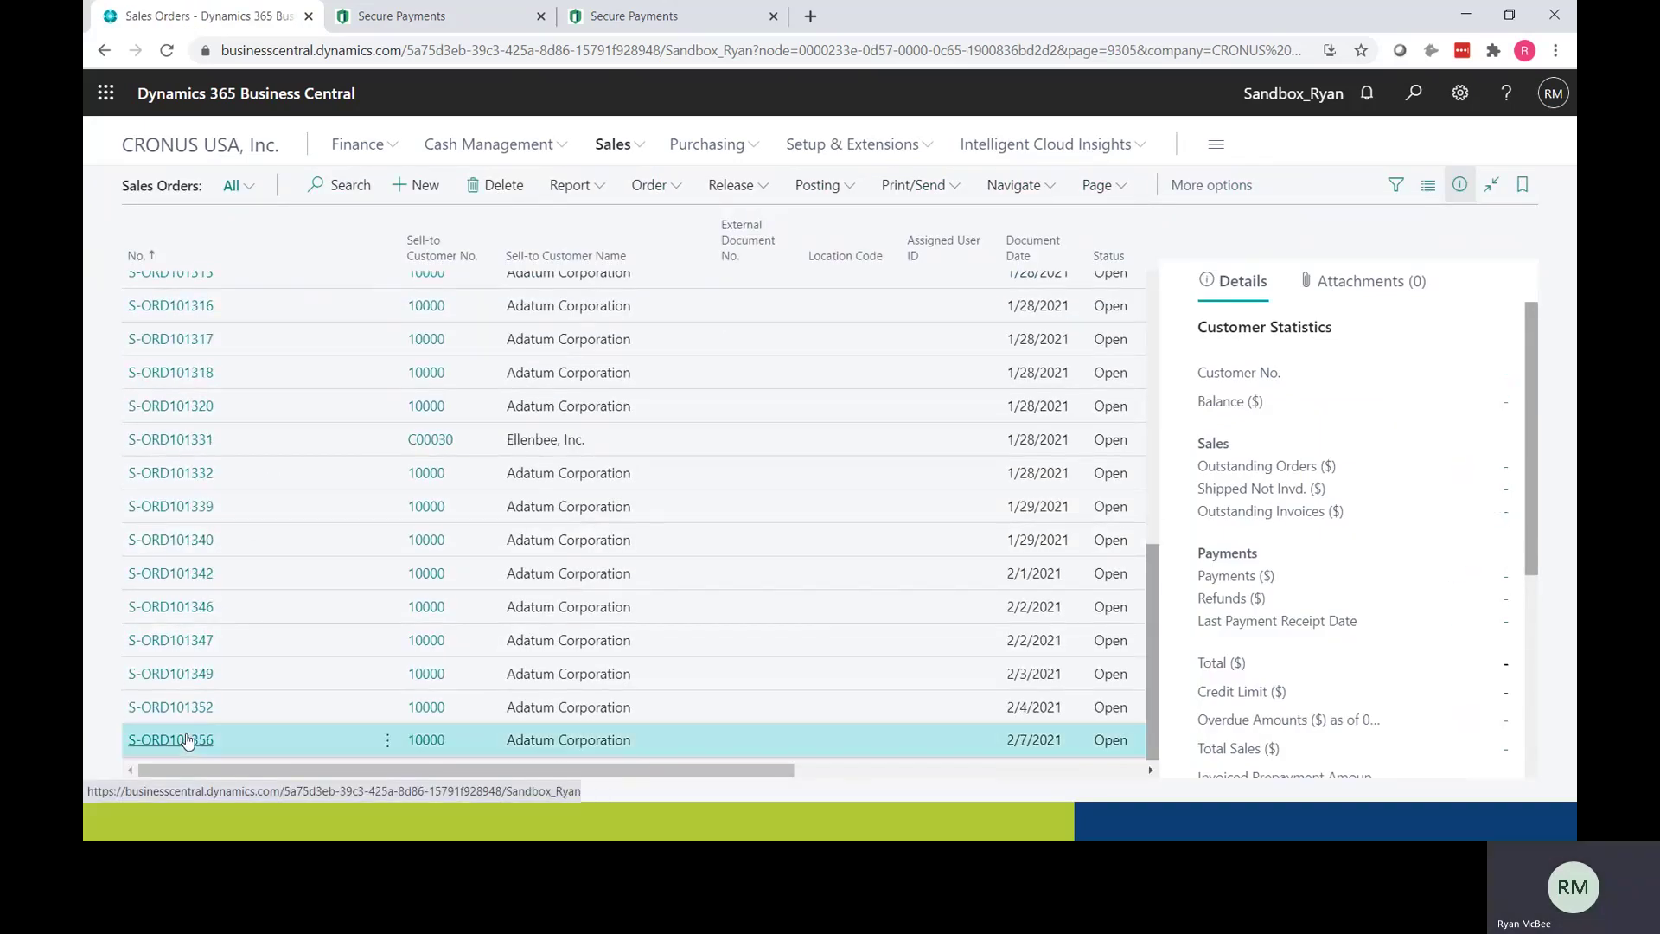
left_click(189, 740)
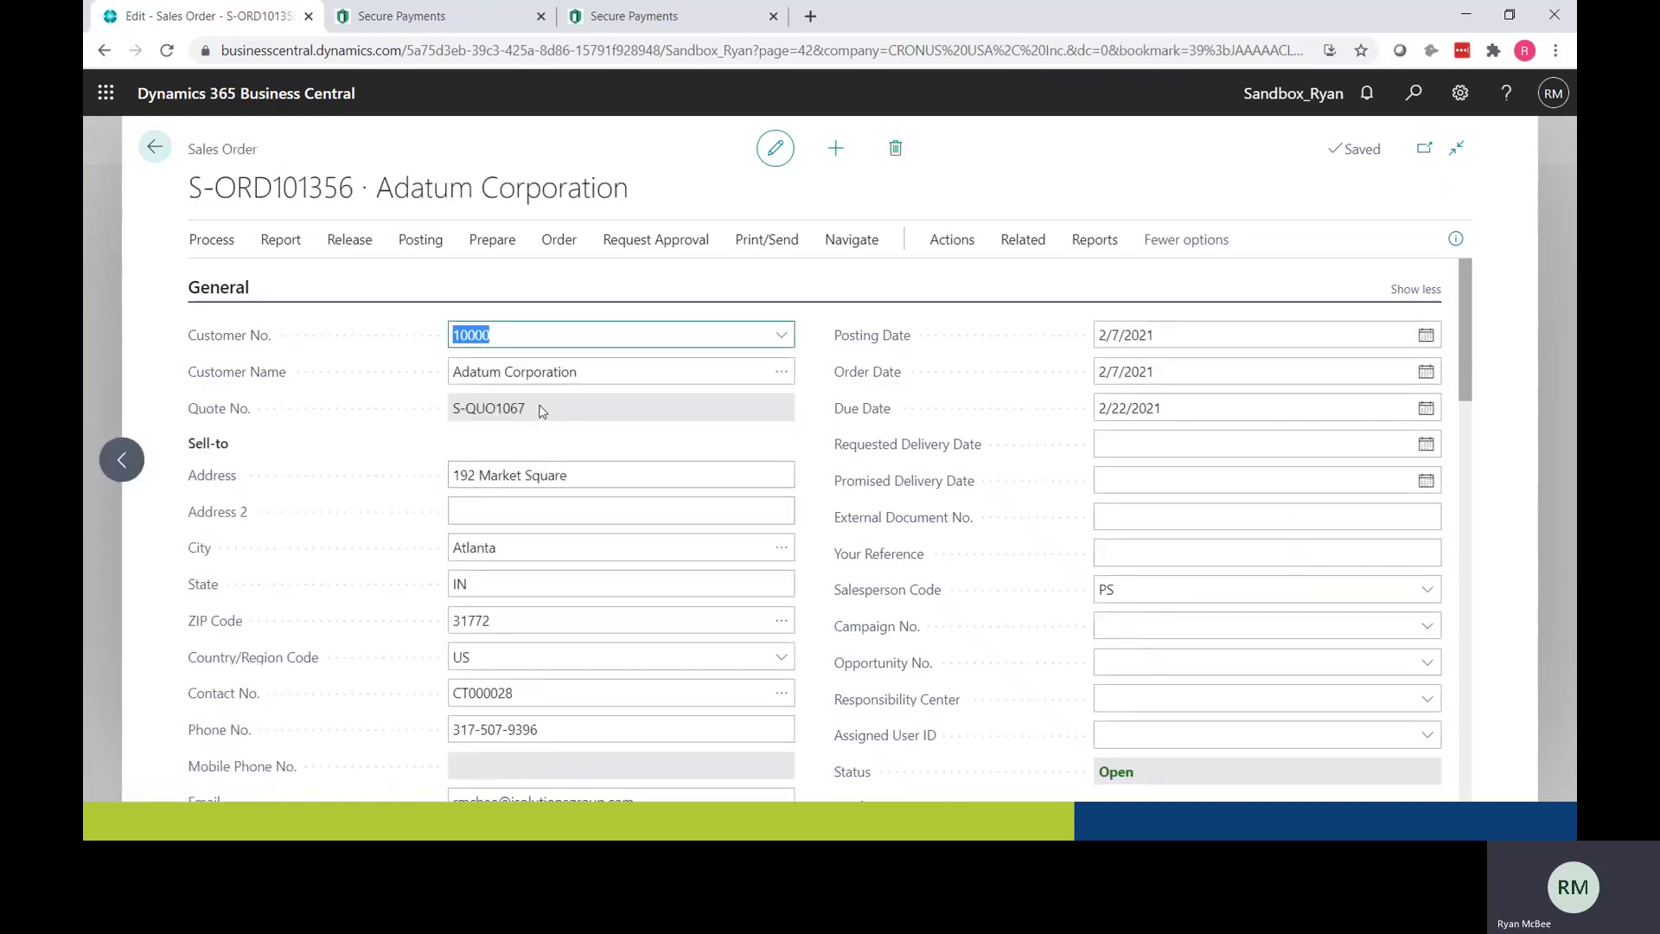
Step: Change the swivel chair line's unit price from 190.10 to 192 on sales order S-ORD101356
left_click_drag(543, 412, 449, 418)
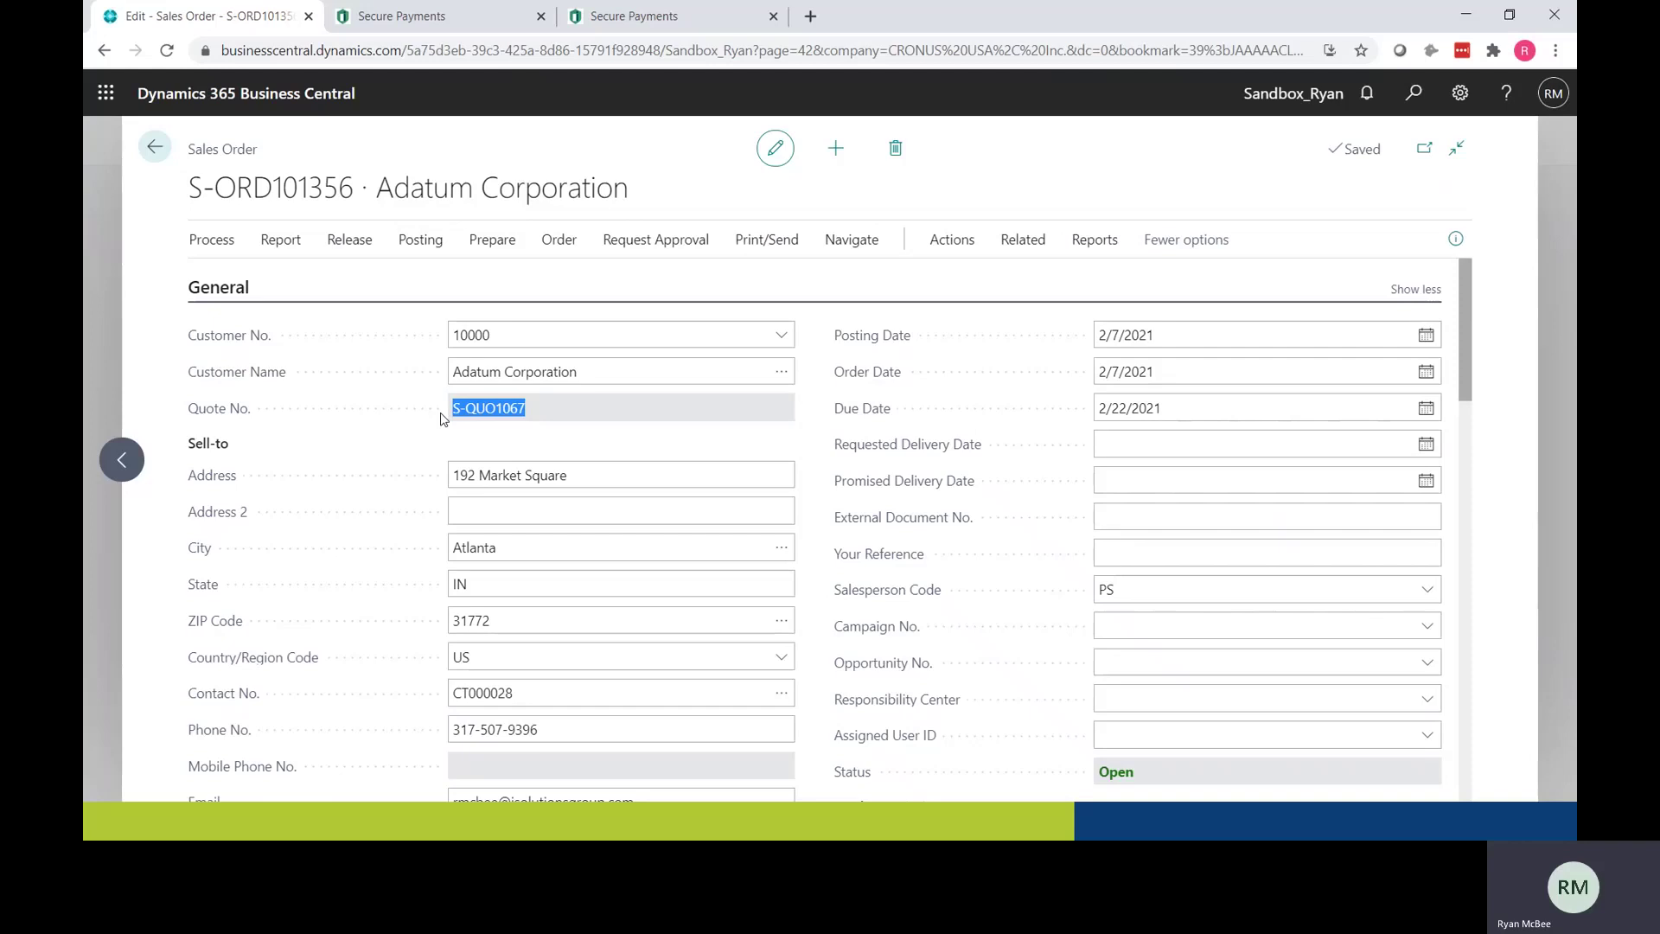
scroll(804, 516, "down", 15)
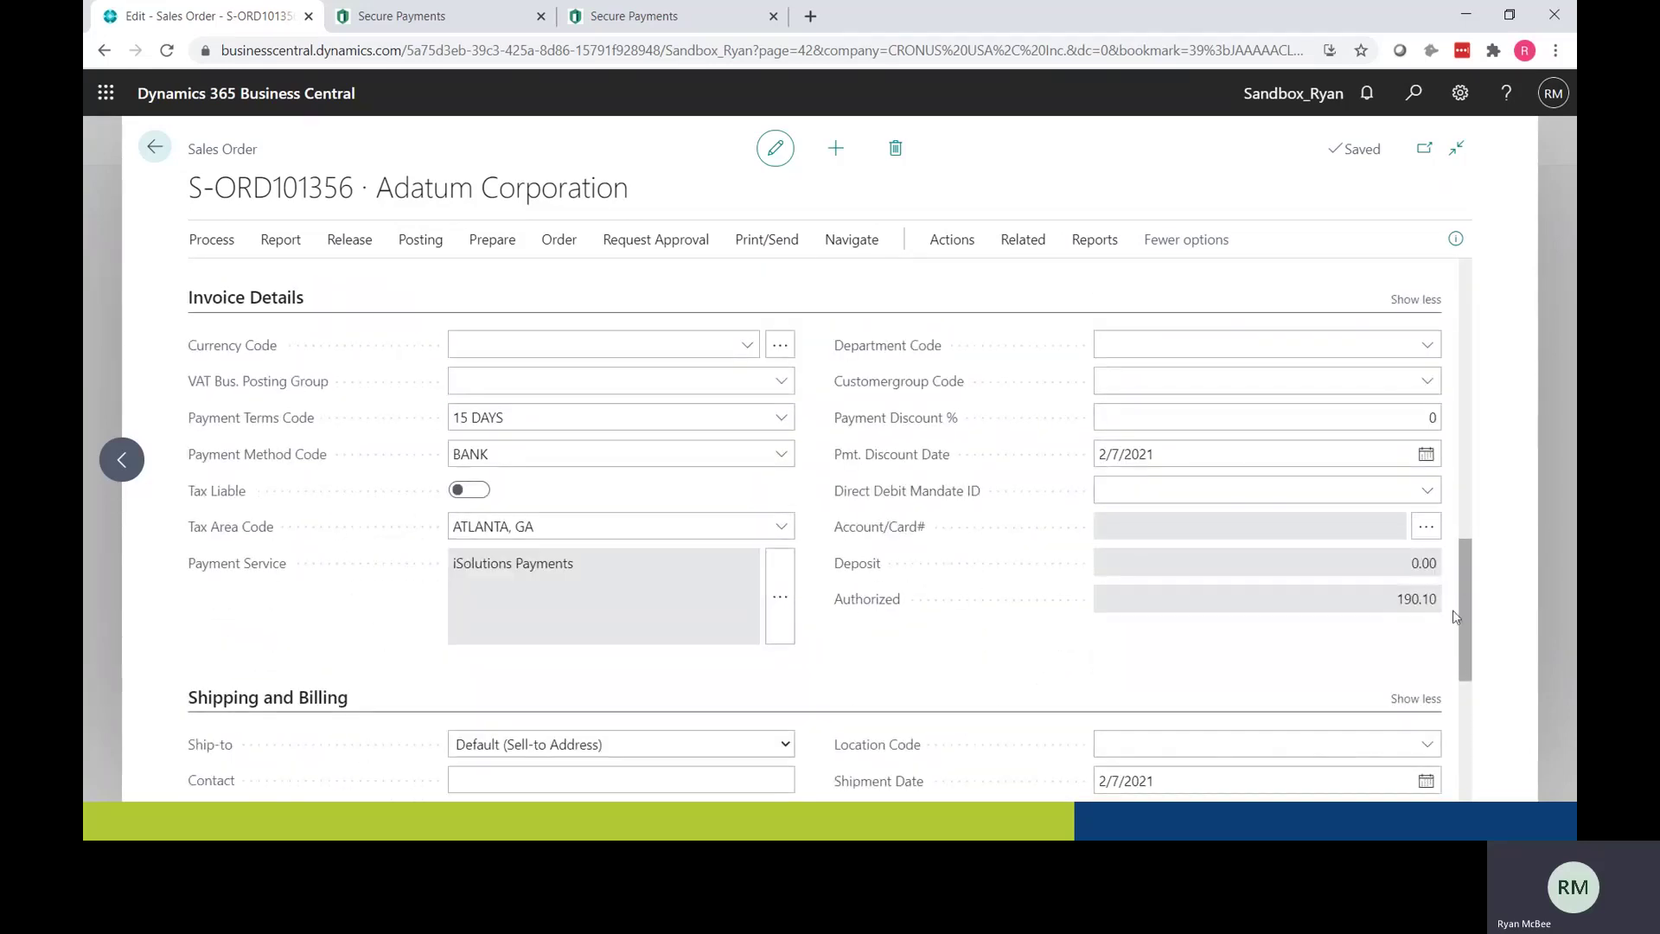
left_click_drag(1439, 605, 1390, 603)
scroll(1371, 622, "up", 3)
scroll(1363, 629, "up", 2)
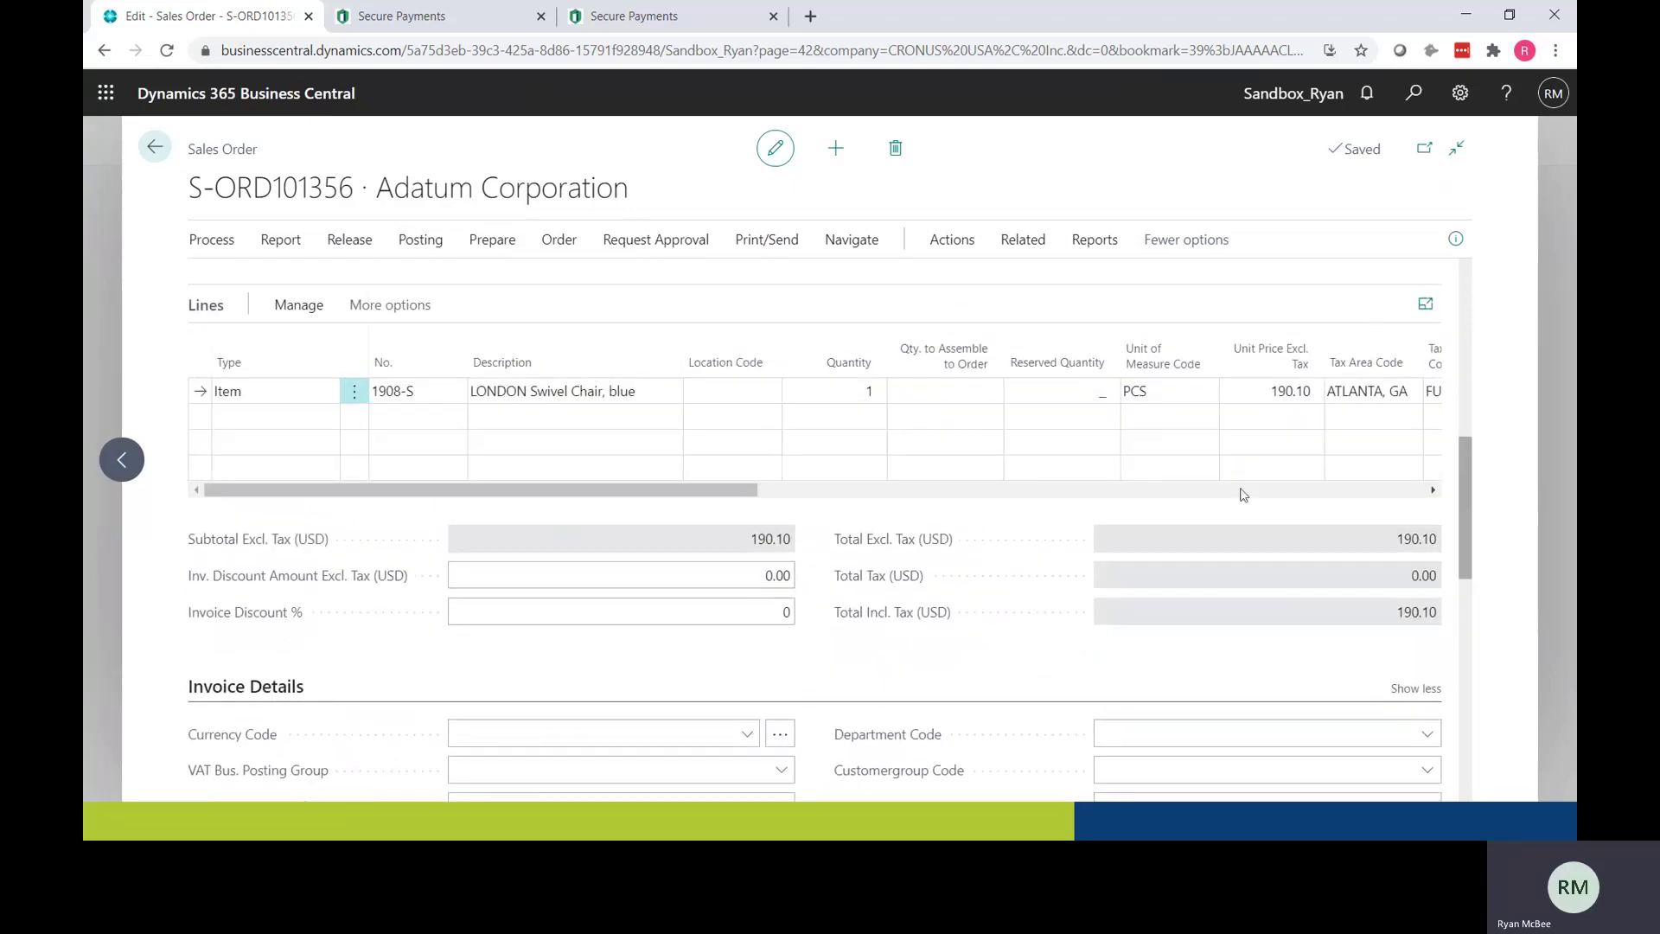
left_click(1249, 397)
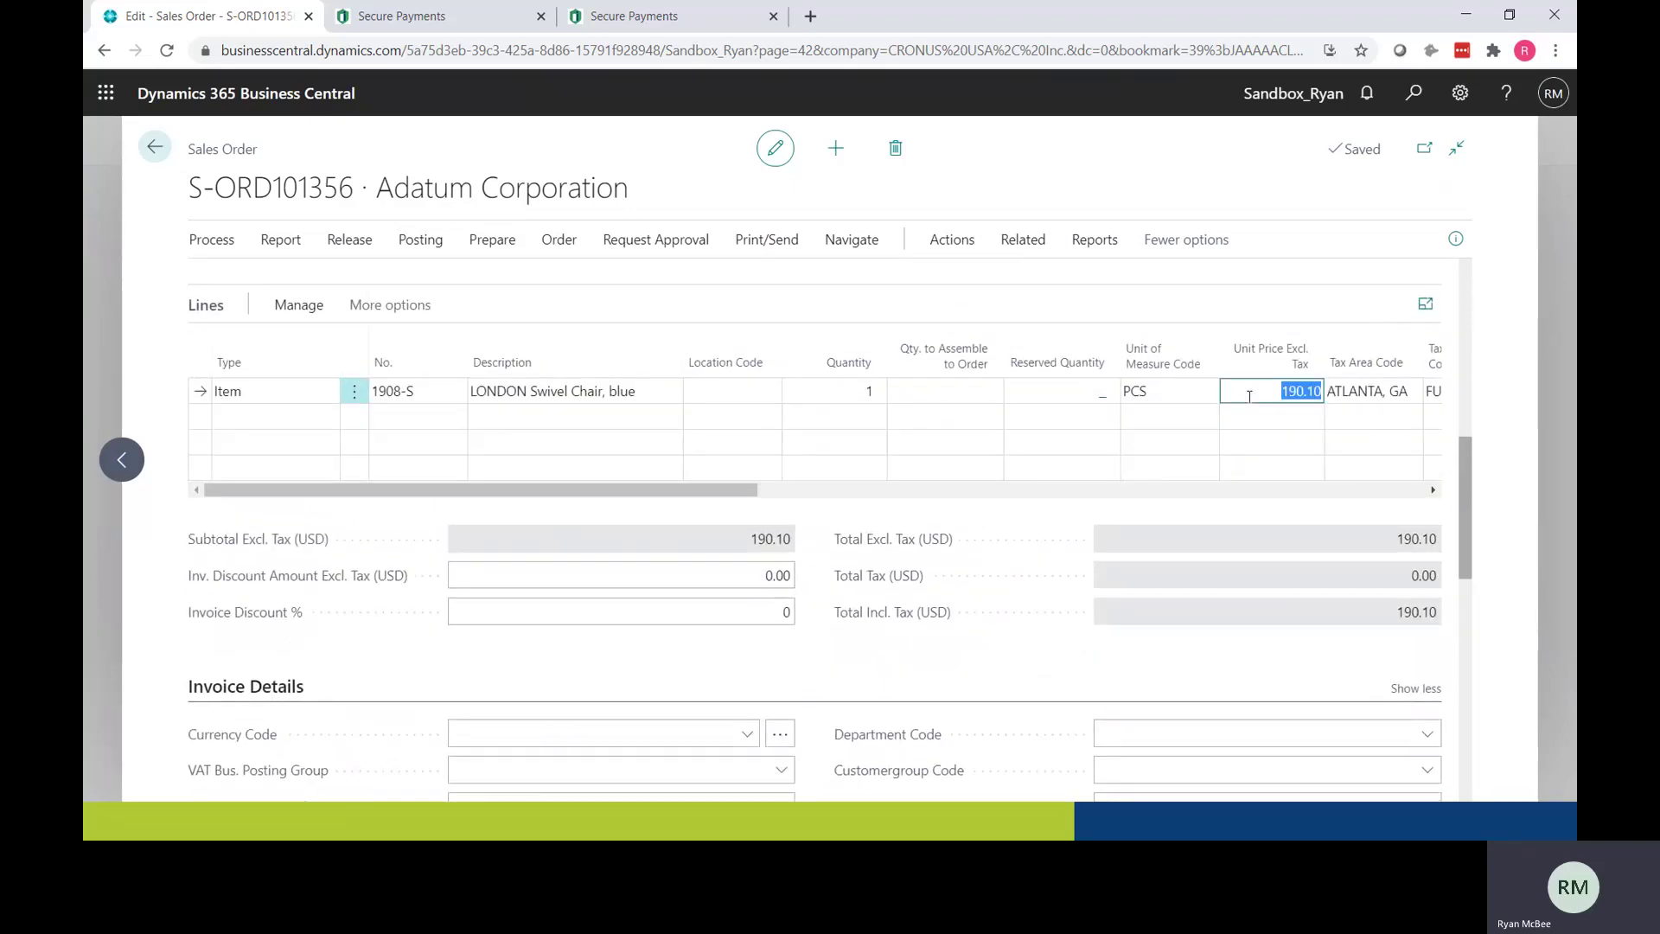
type("192")
key("Tab")
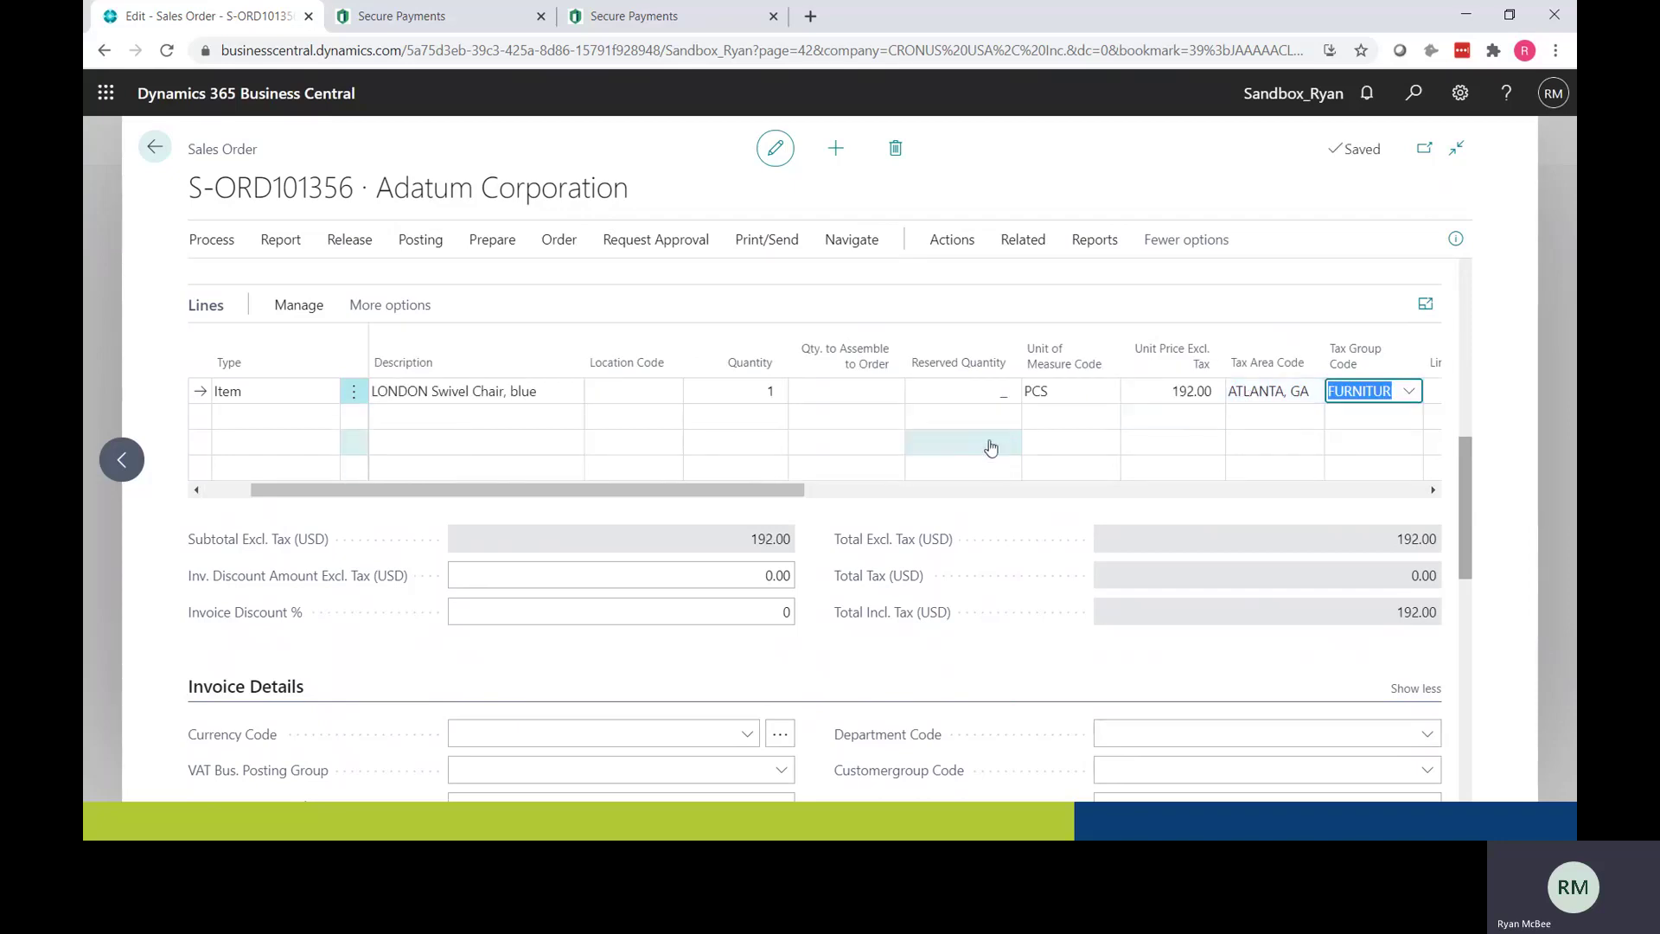
Step: Post S-ORD101356 as Ship and Invoice, charging the stored card, and open invoice PS-INV103608
left_click(420, 239)
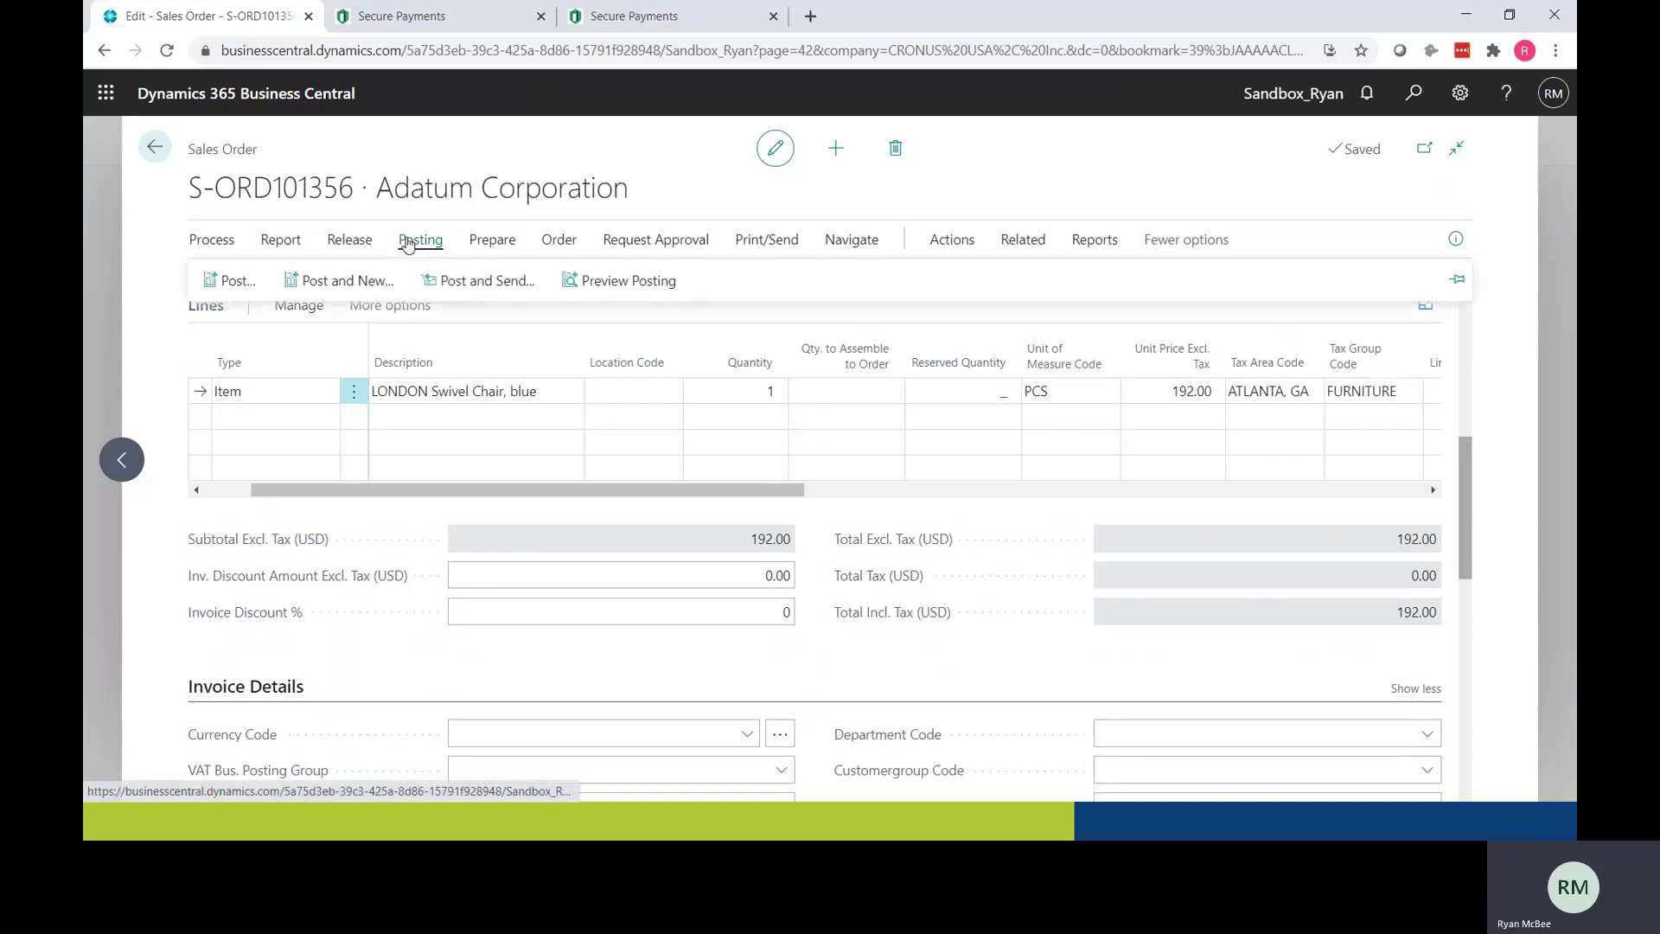
left_click(228, 286)
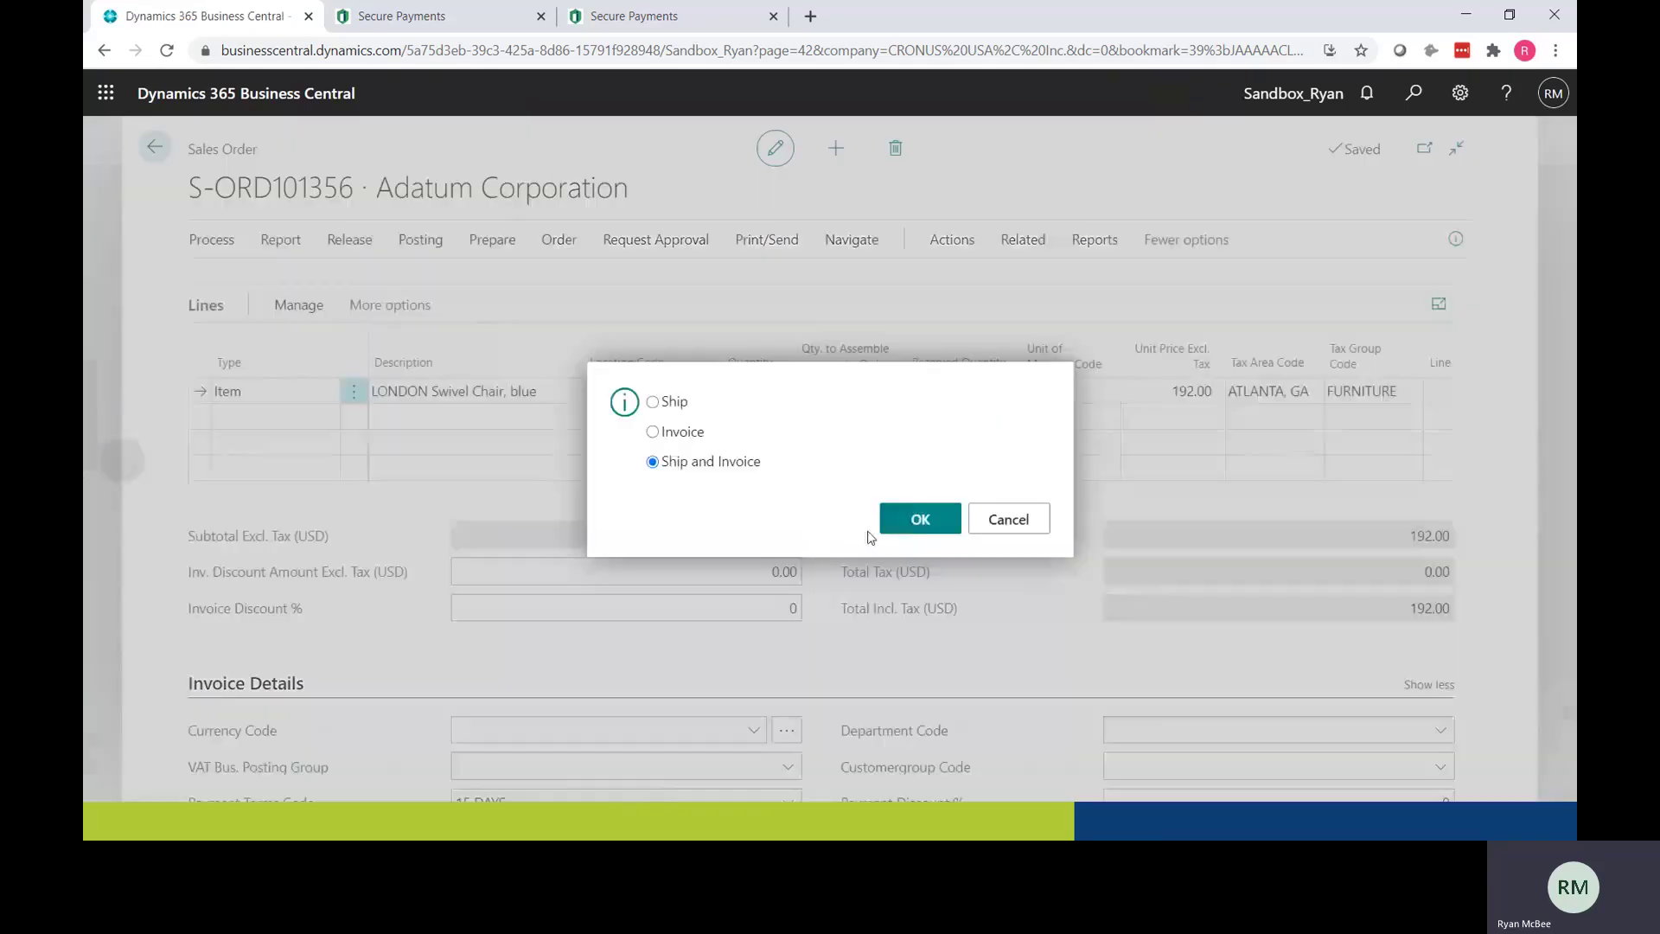
left_click(910, 520)
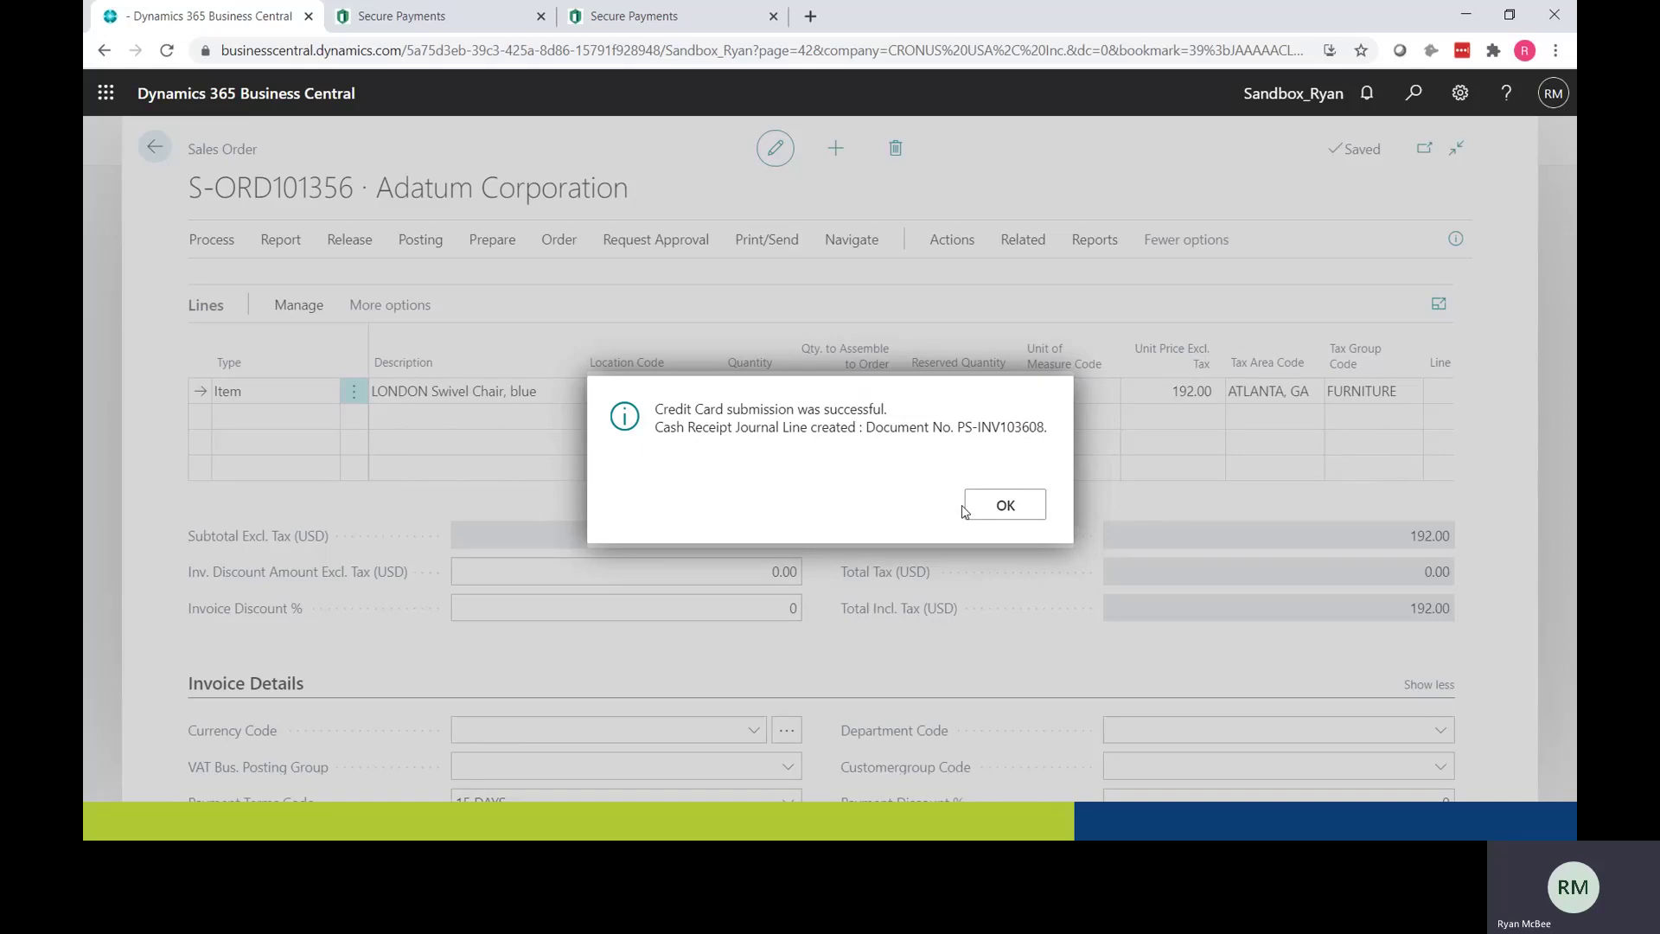
left_click(992, 506)
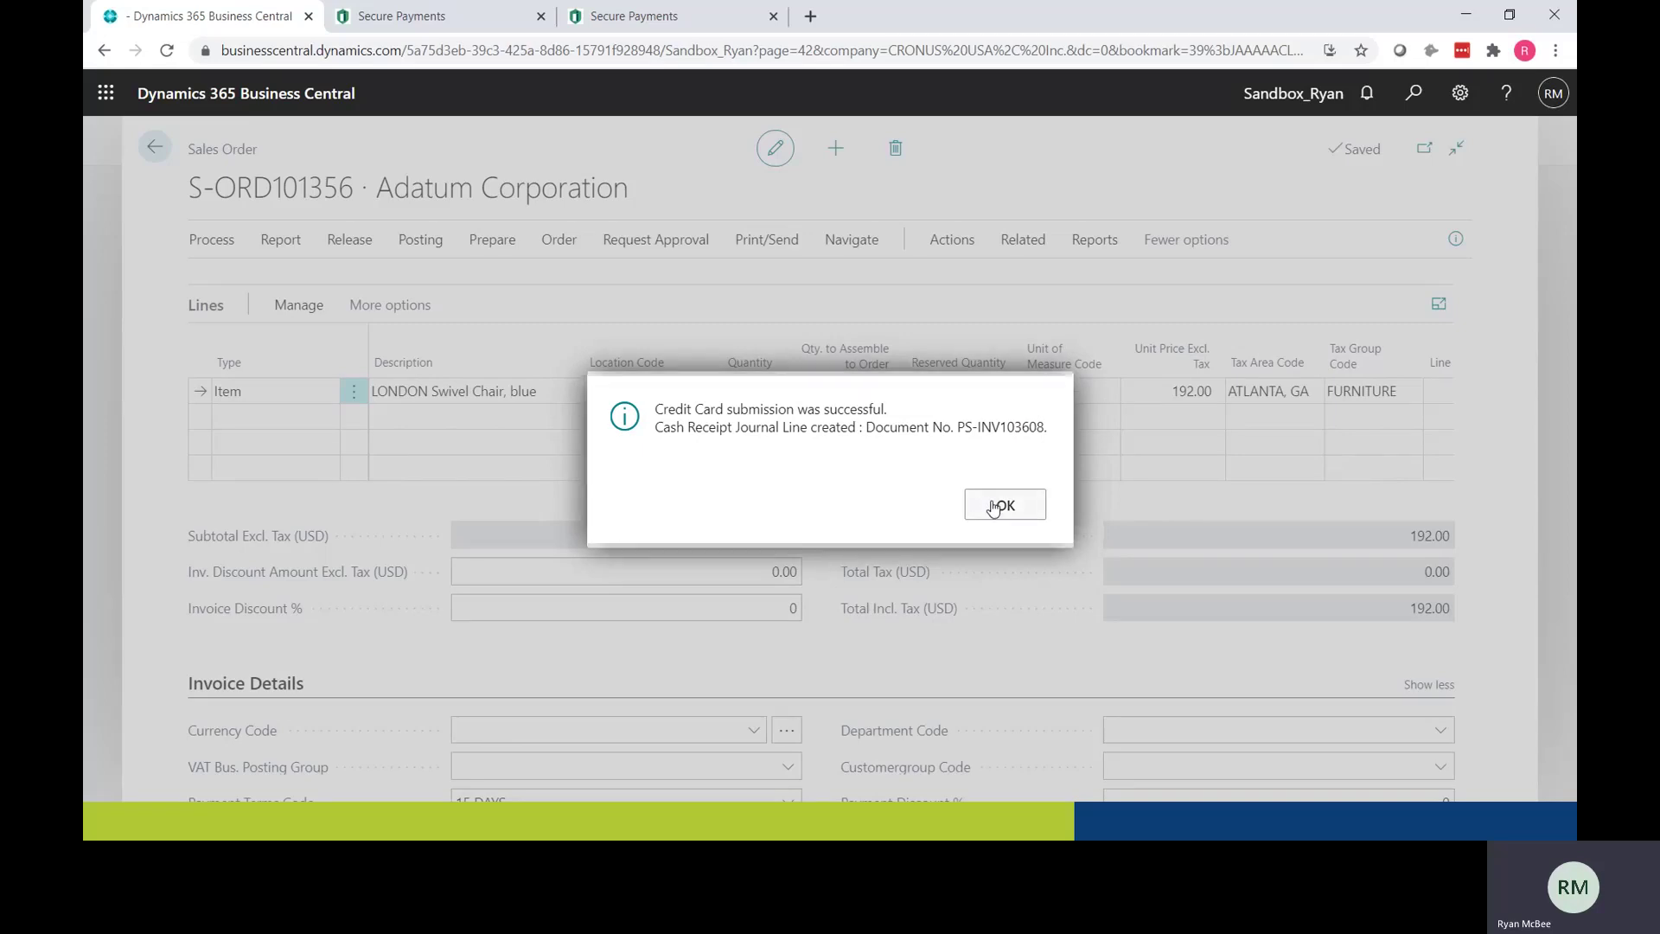
left_click(911, 517)
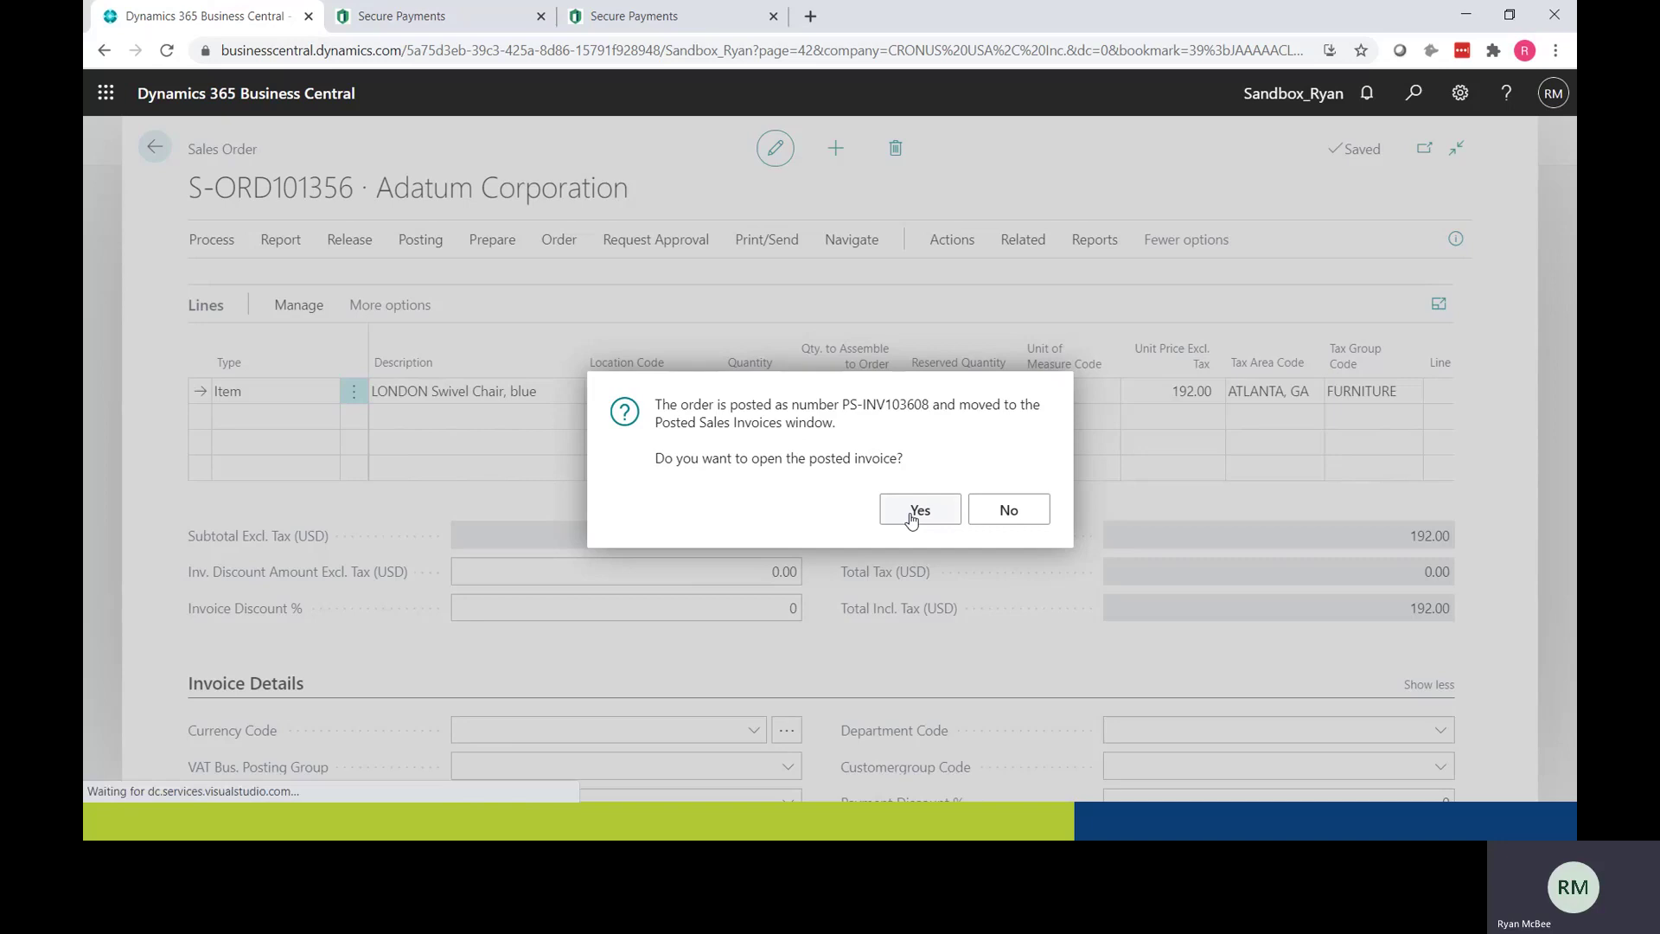
scroll(824, 627, "down", 3)
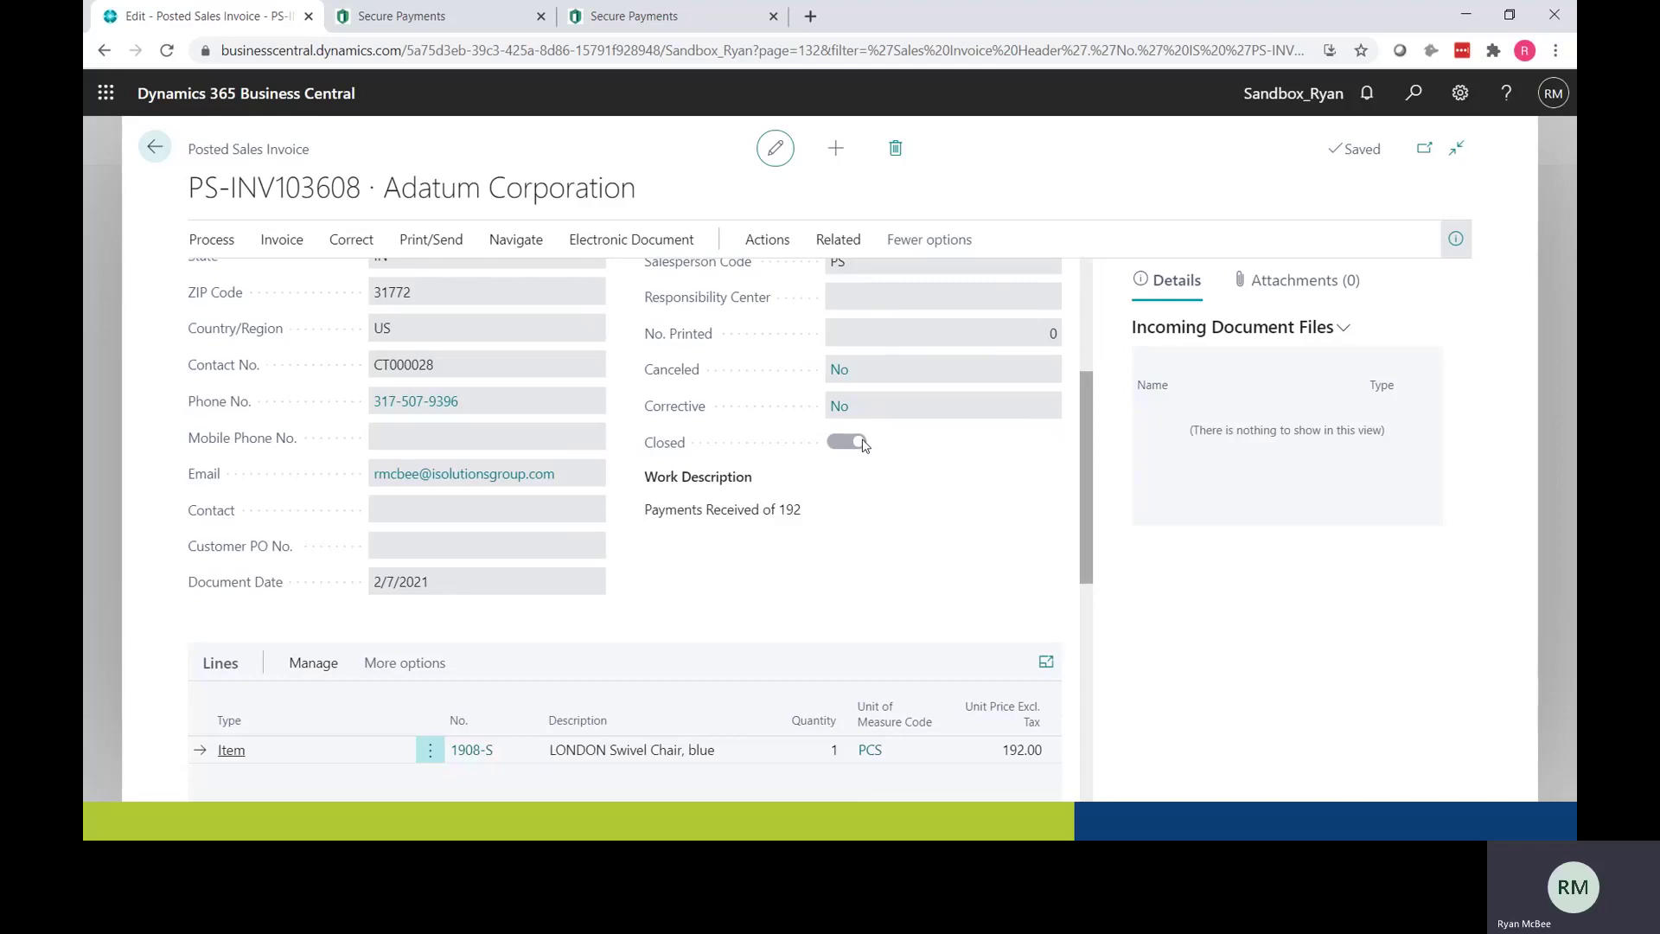
Step: Review PS-INV103608's work description and totals, then return to the CRONUS USA, Inc. home page
left_click_drag(802, 511, 619, 519)
scroll(782, 578, "down", 4)
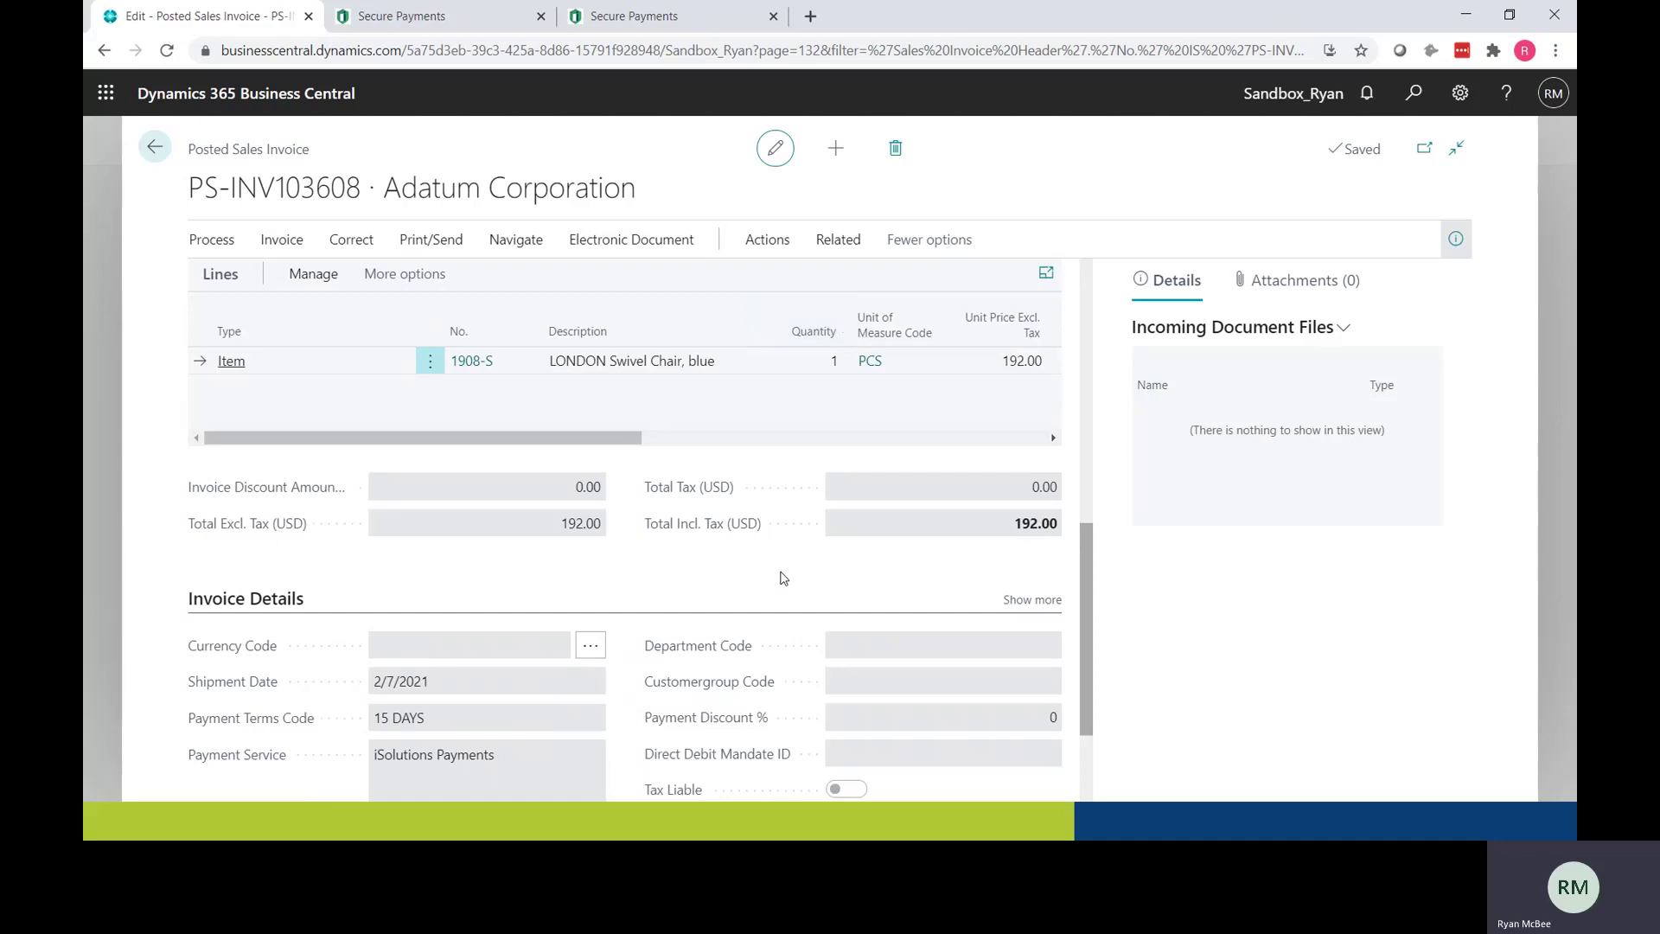
scroll(783, 578, "up", 4)
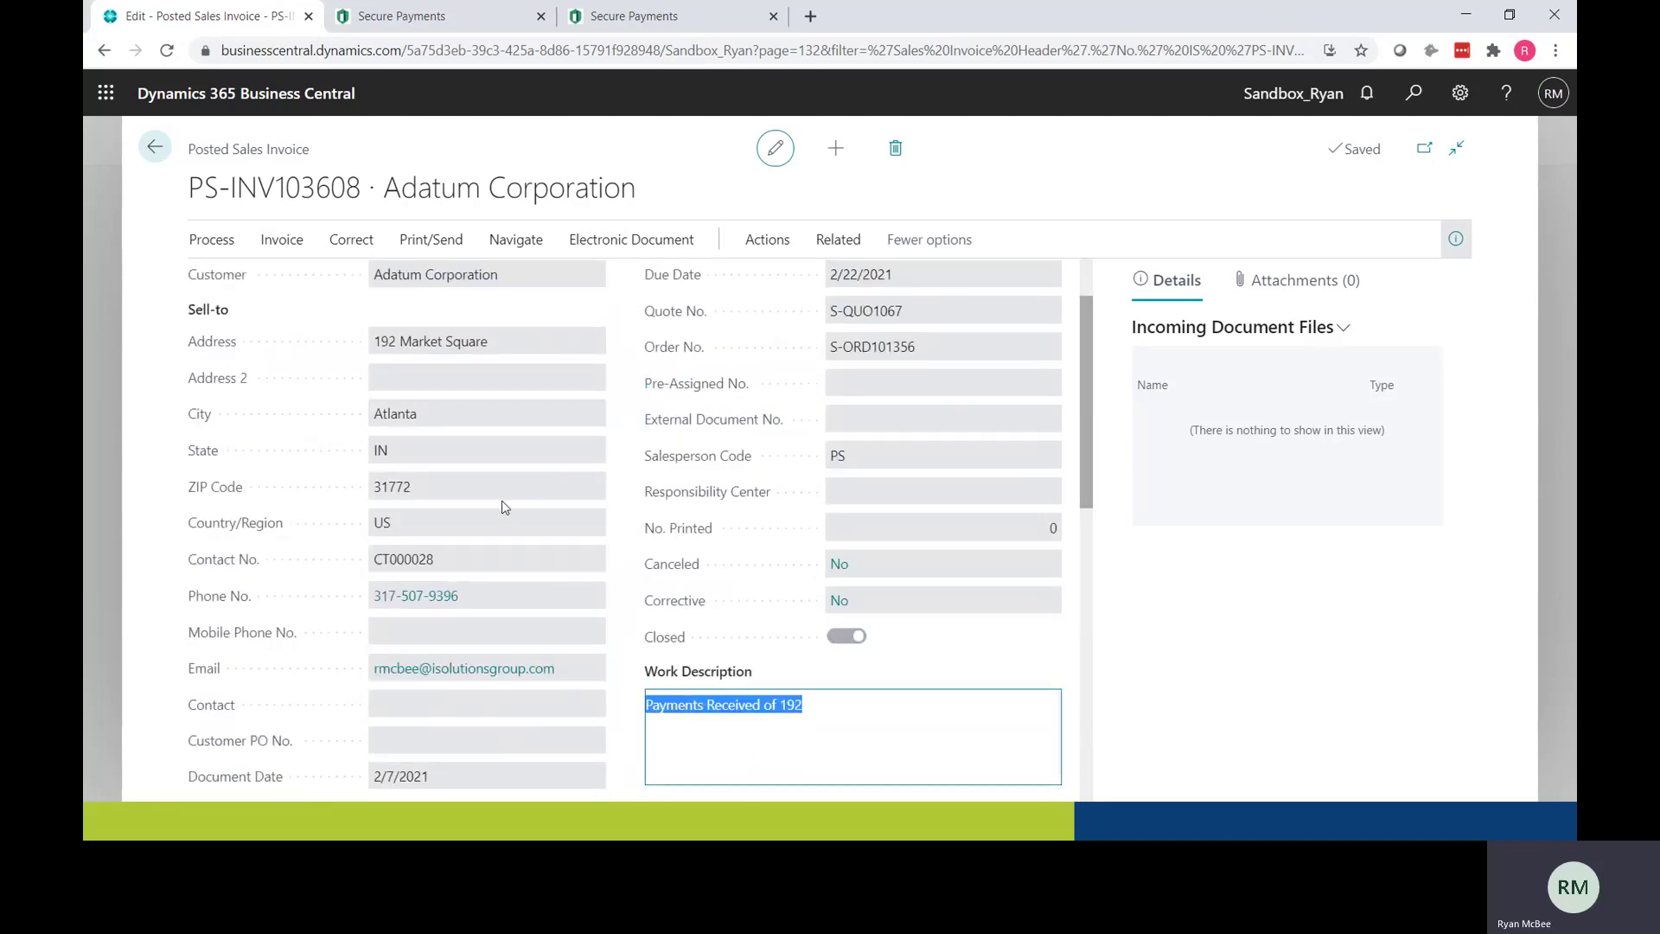
left_click(155, 147)
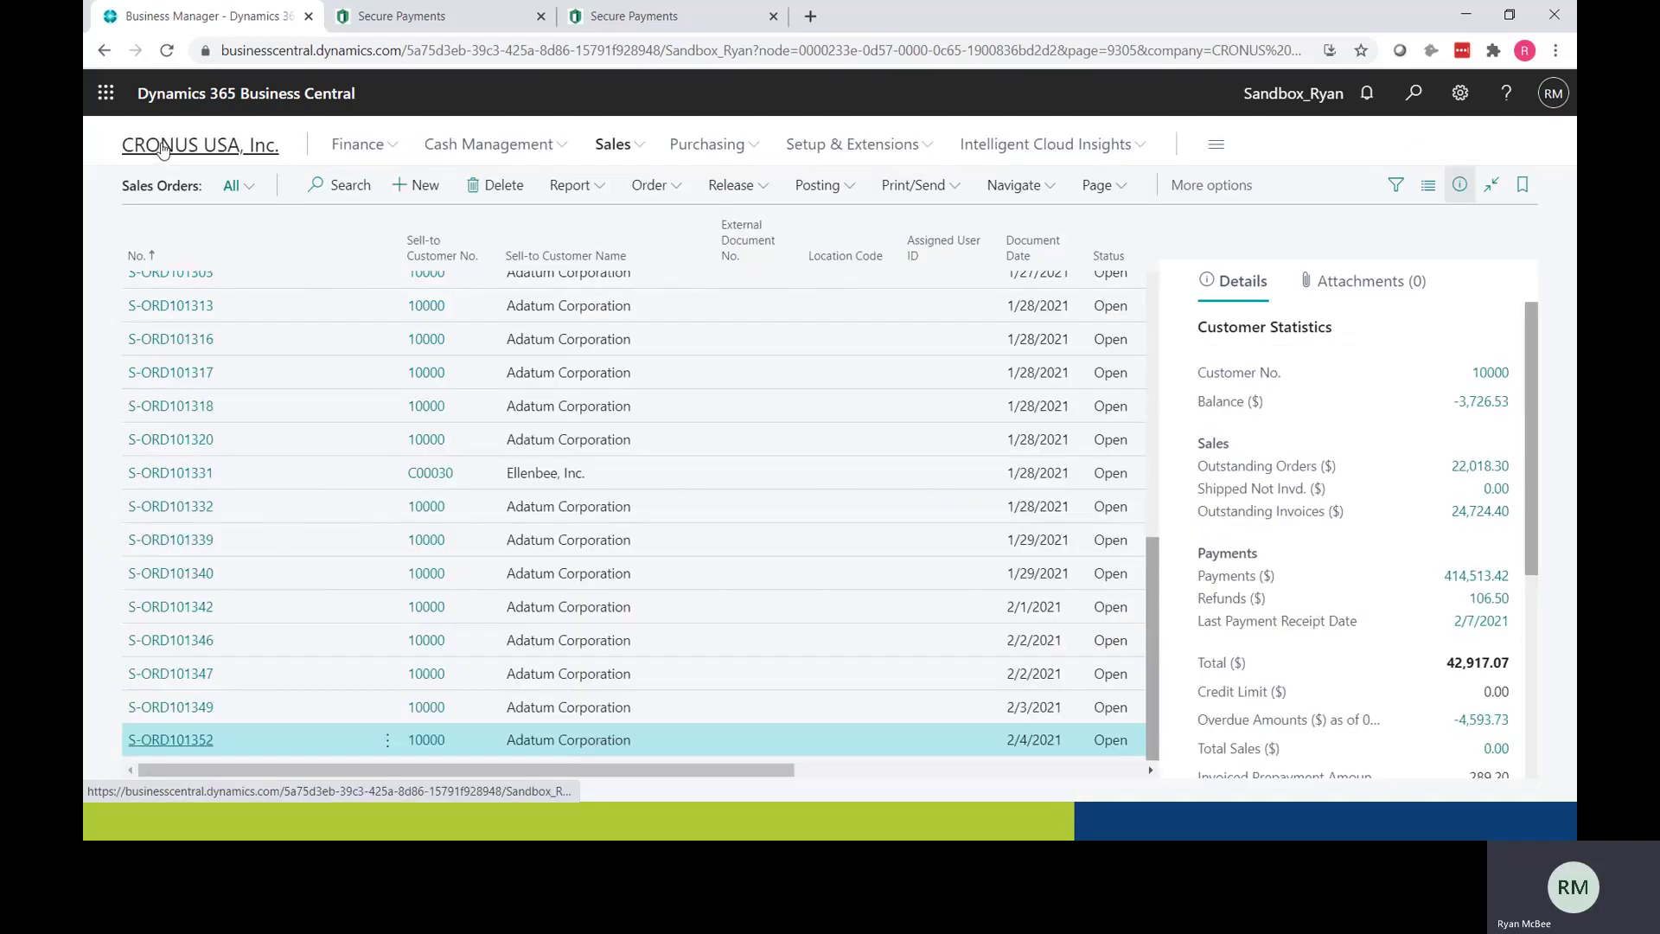
left_click(153, 149)
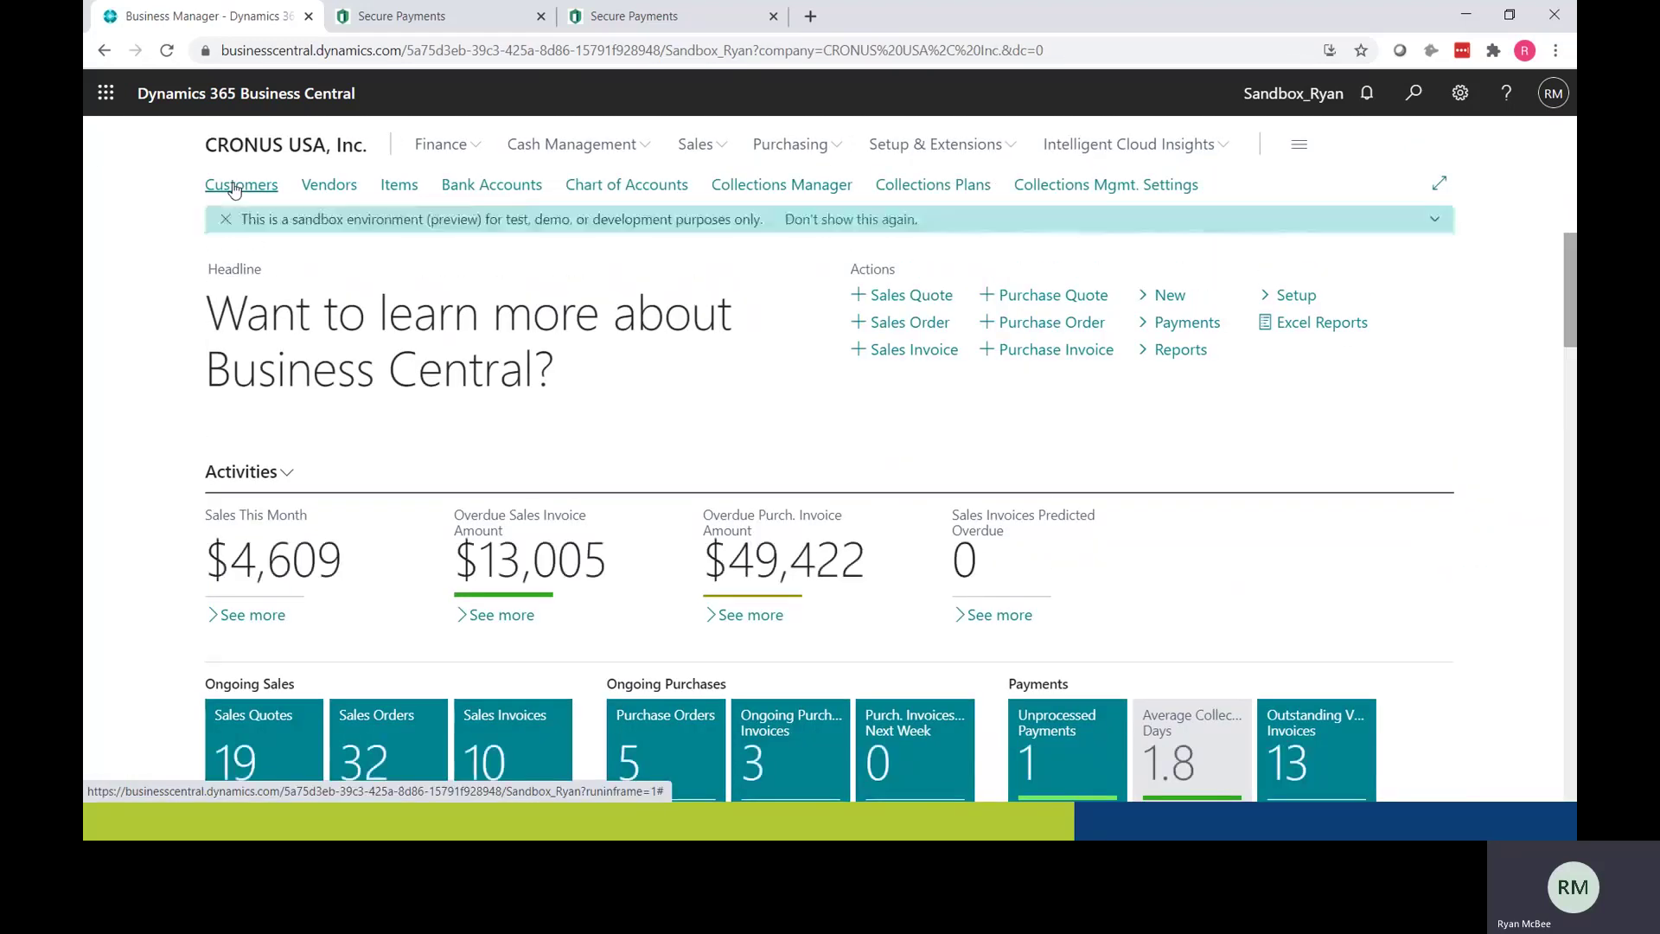
Step: Start a new sales order from Adatum Corporation's customer card
left_click(234, 186)
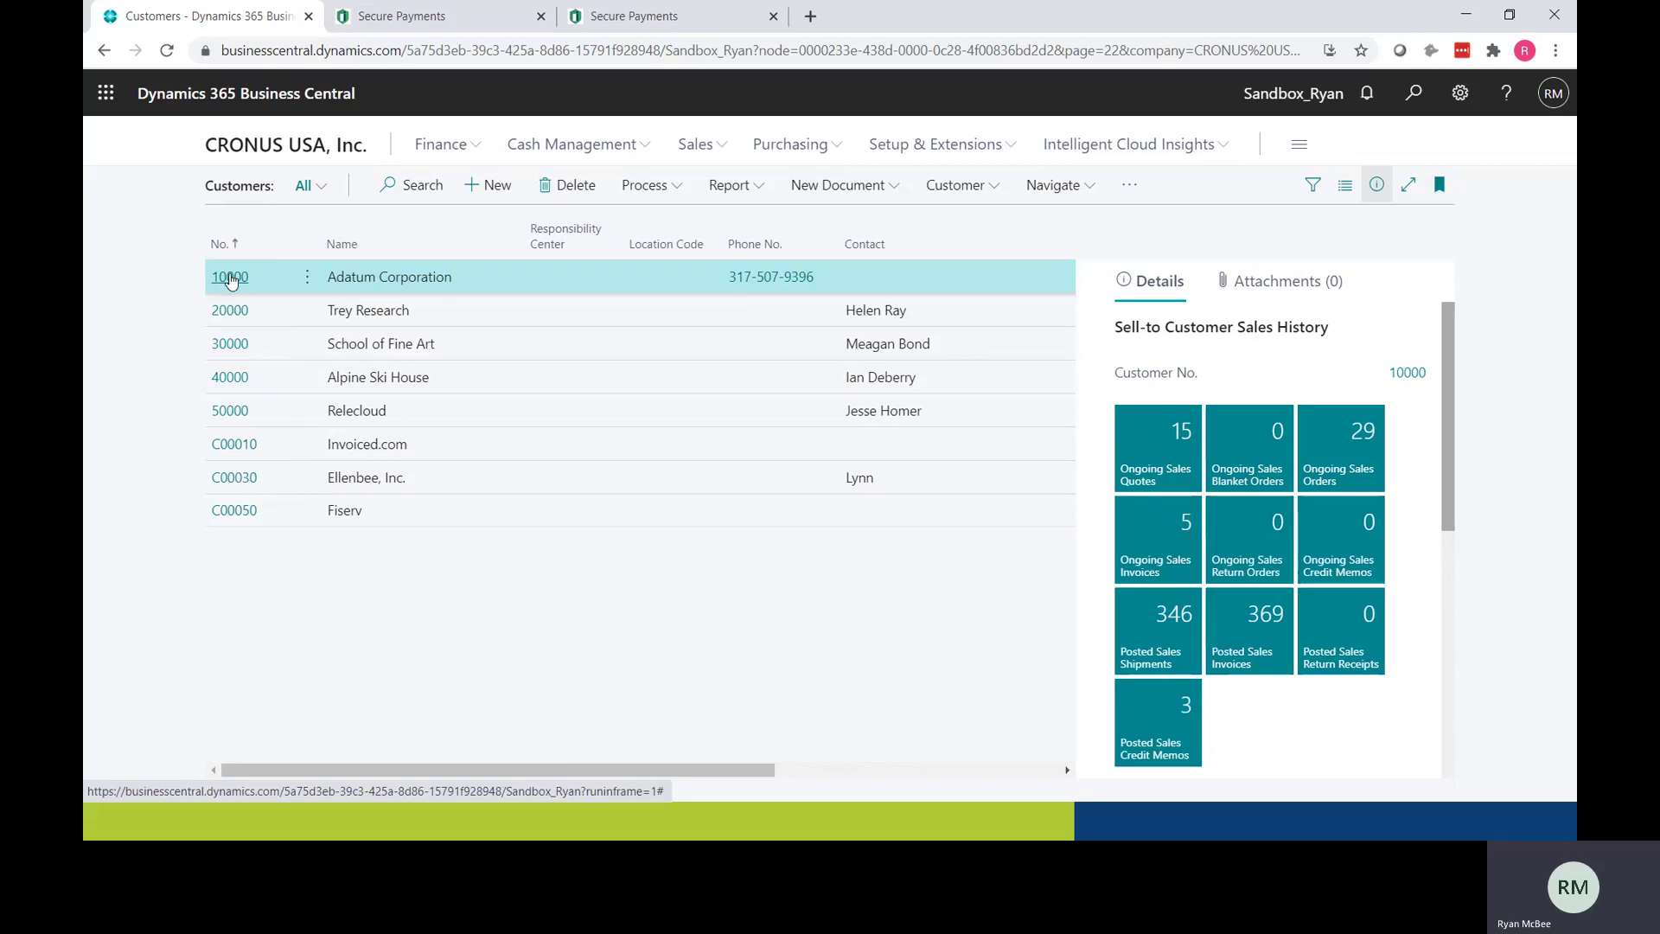
left_click(230, 277)
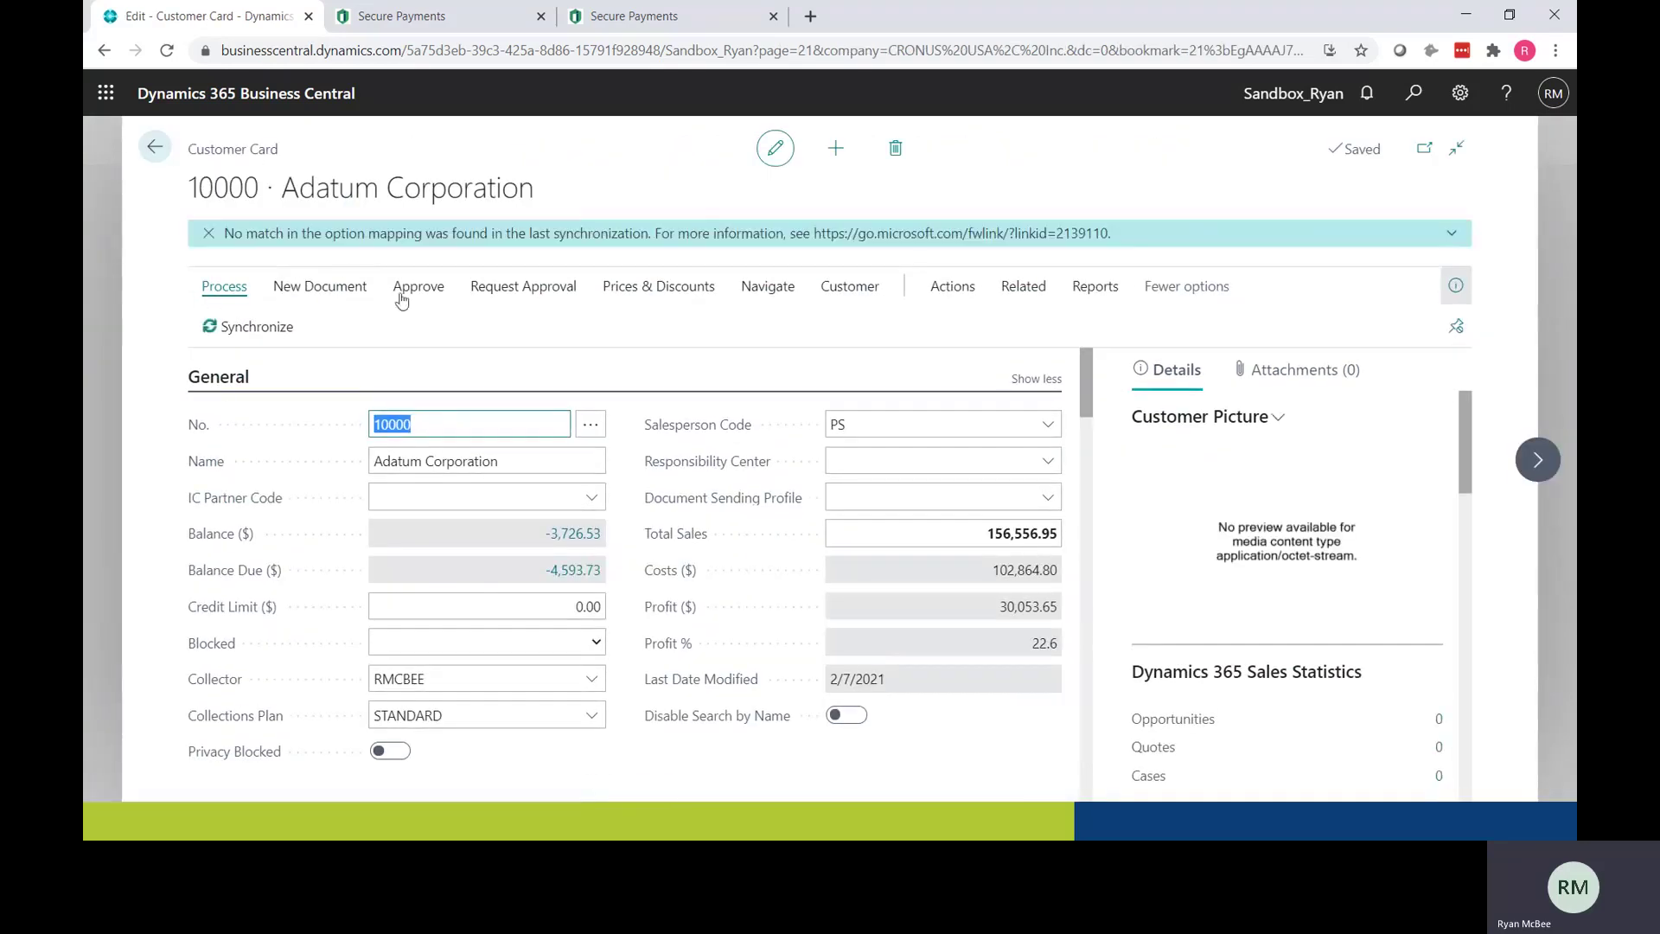
left_click(324, 291)
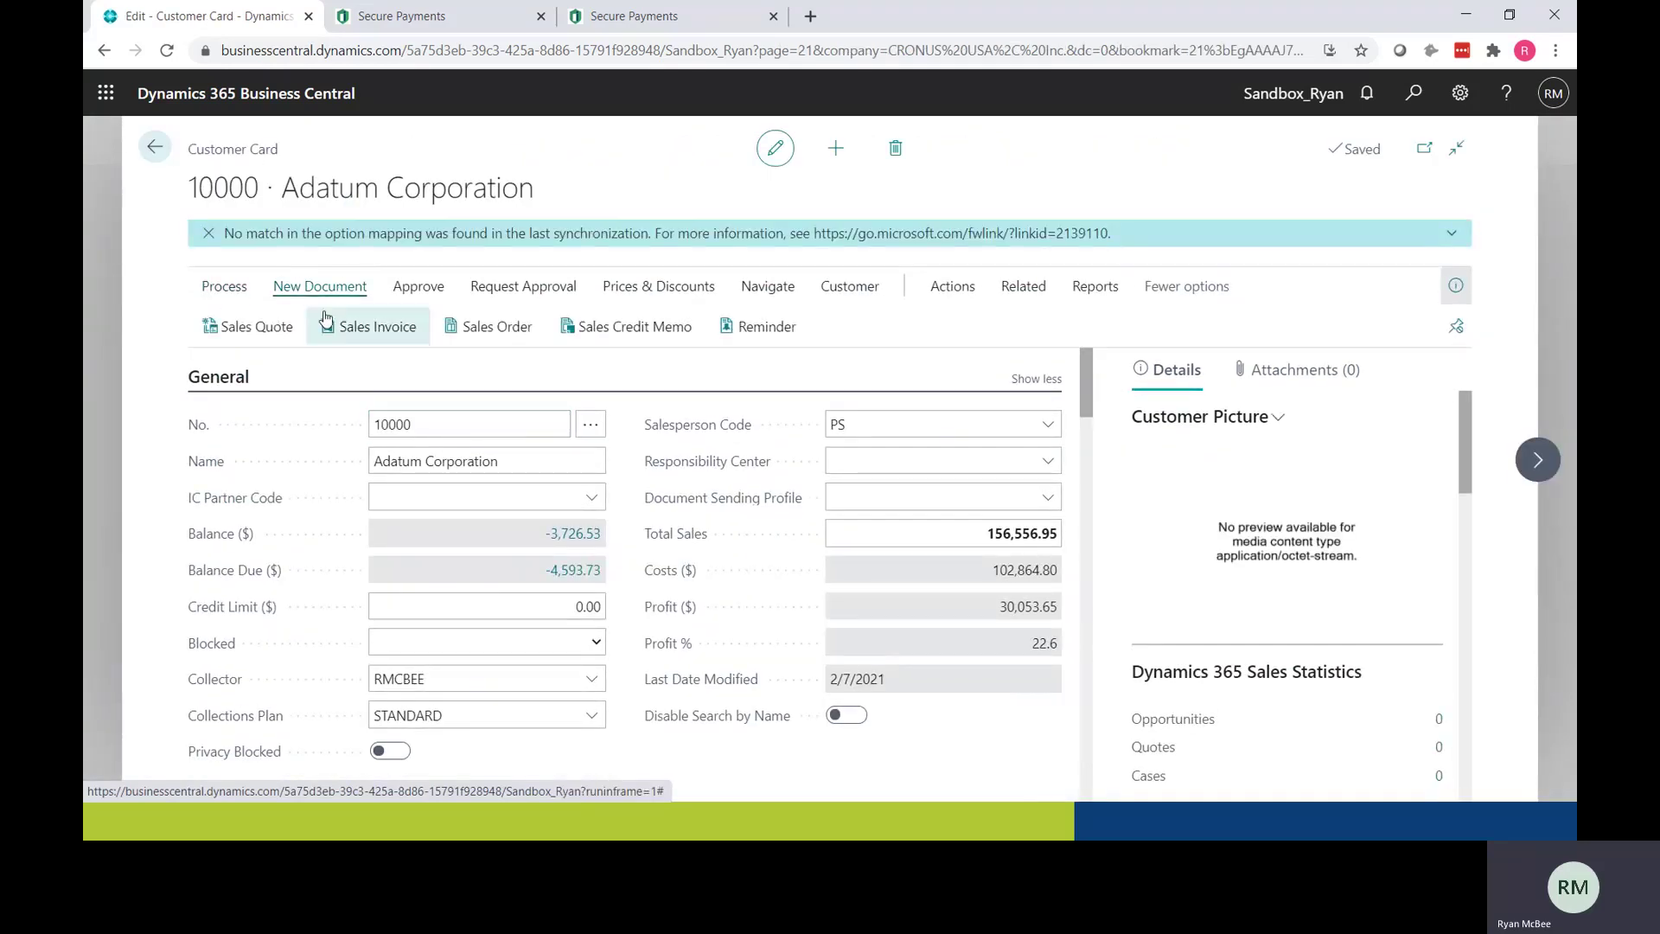
left_click(459, 326)
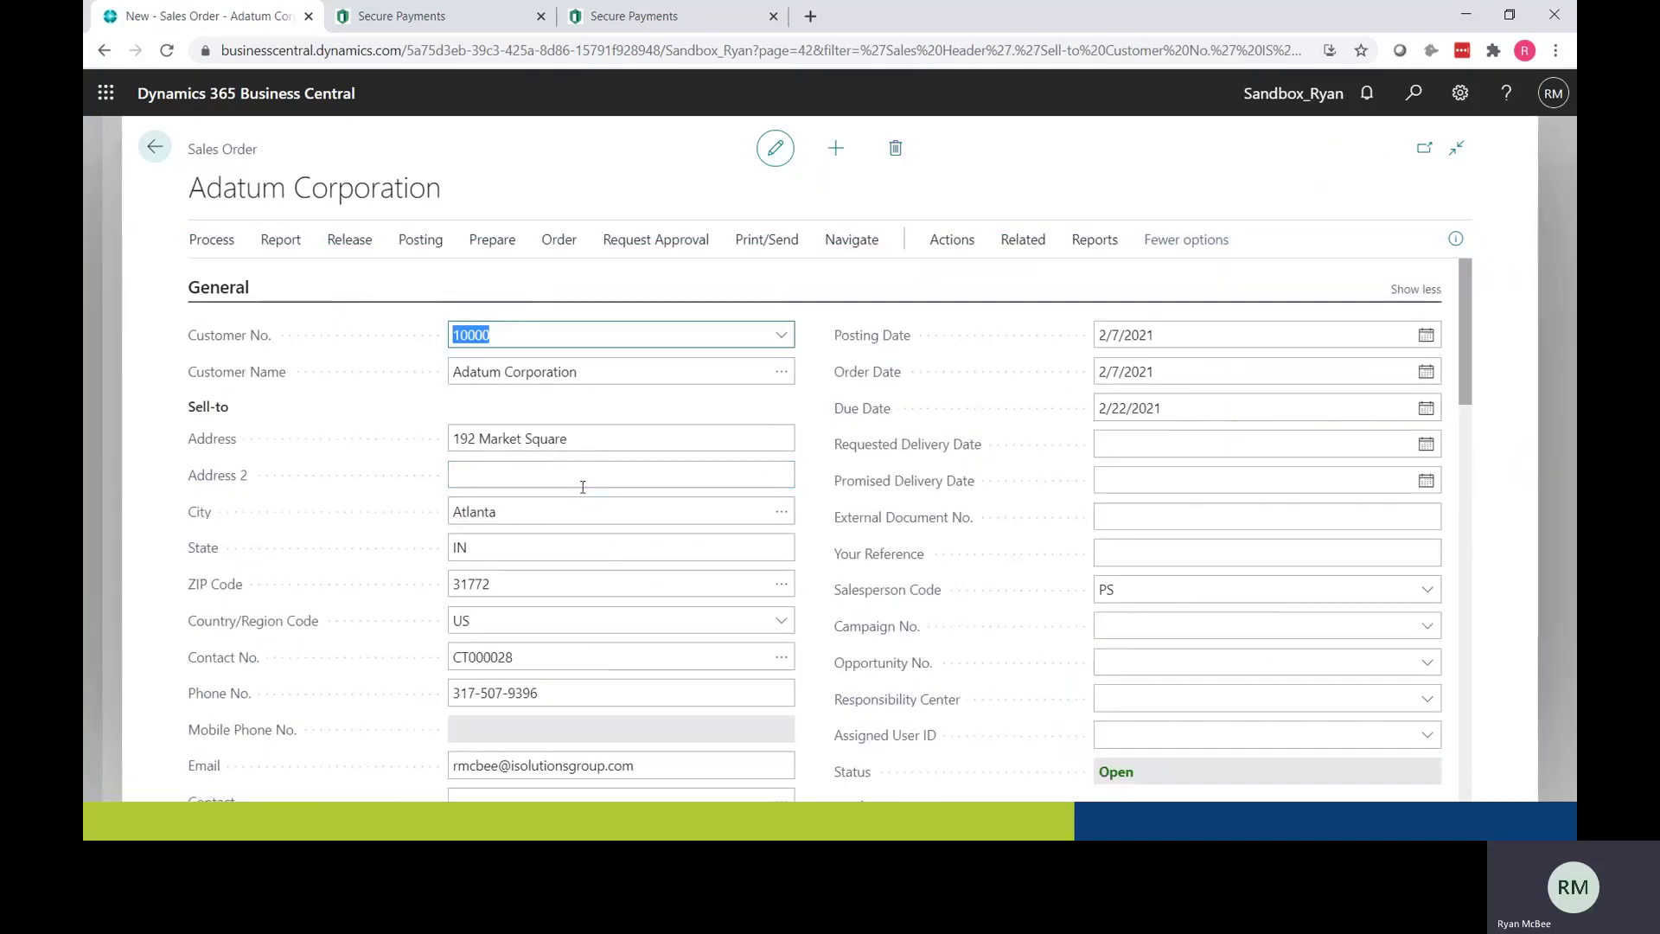
Step: Add one ATHENS Mobile Pedestal (1906-S) to the order, bringing the total to 433.60
scroll(607, 567, "down", 6)
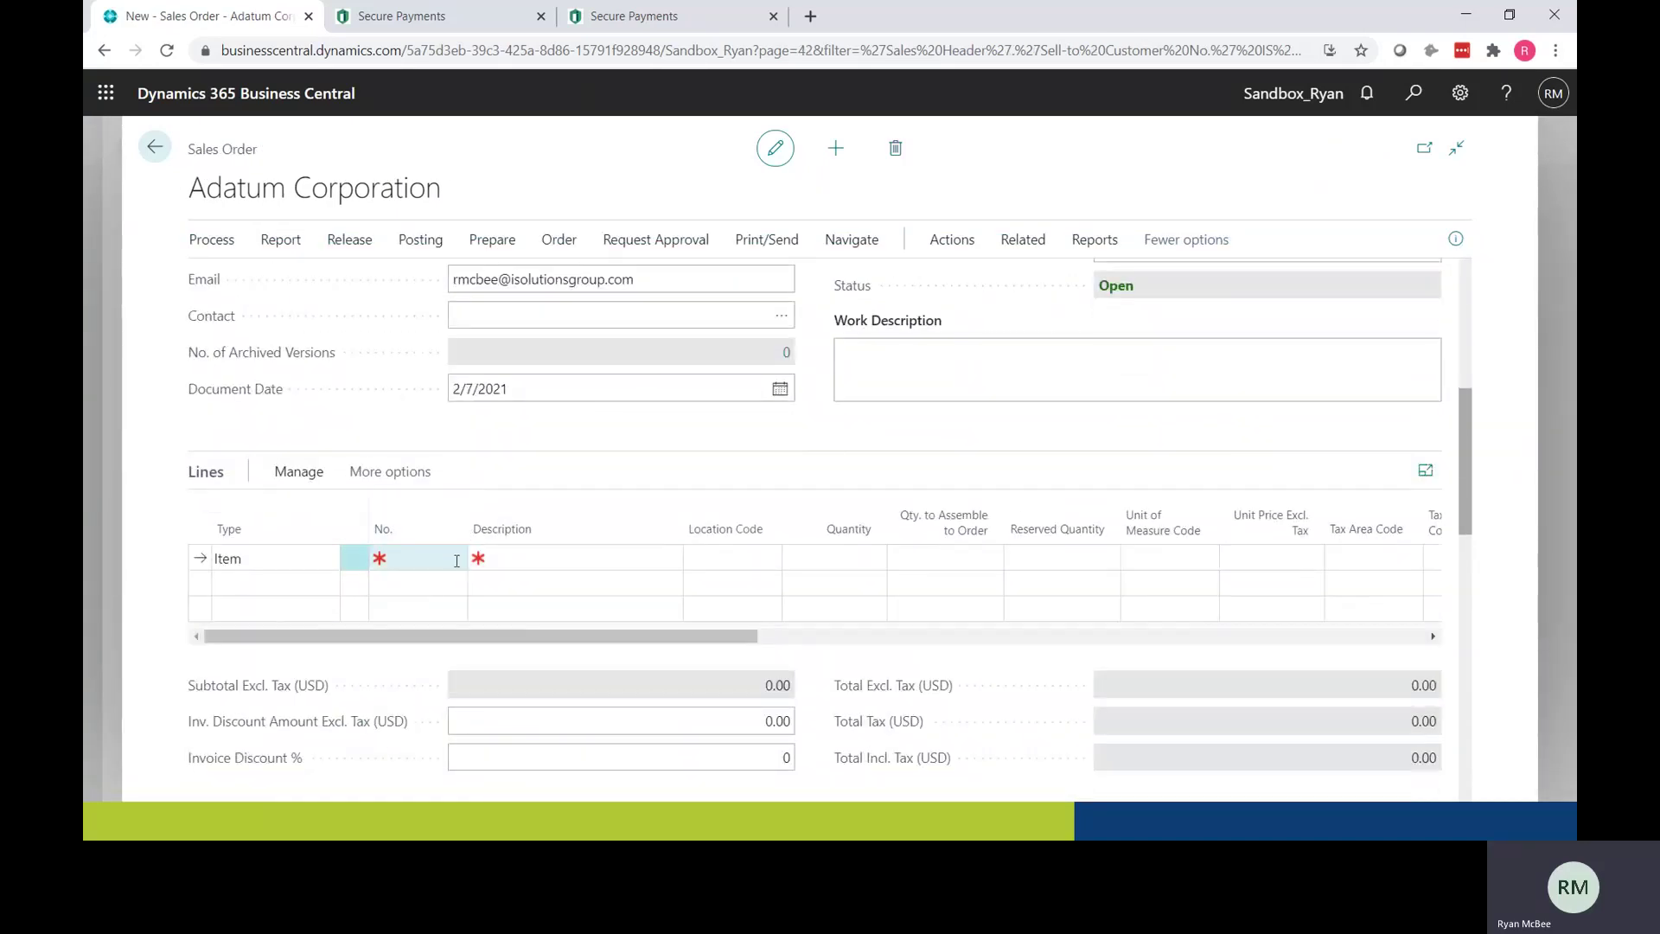
left_click(450, 557)
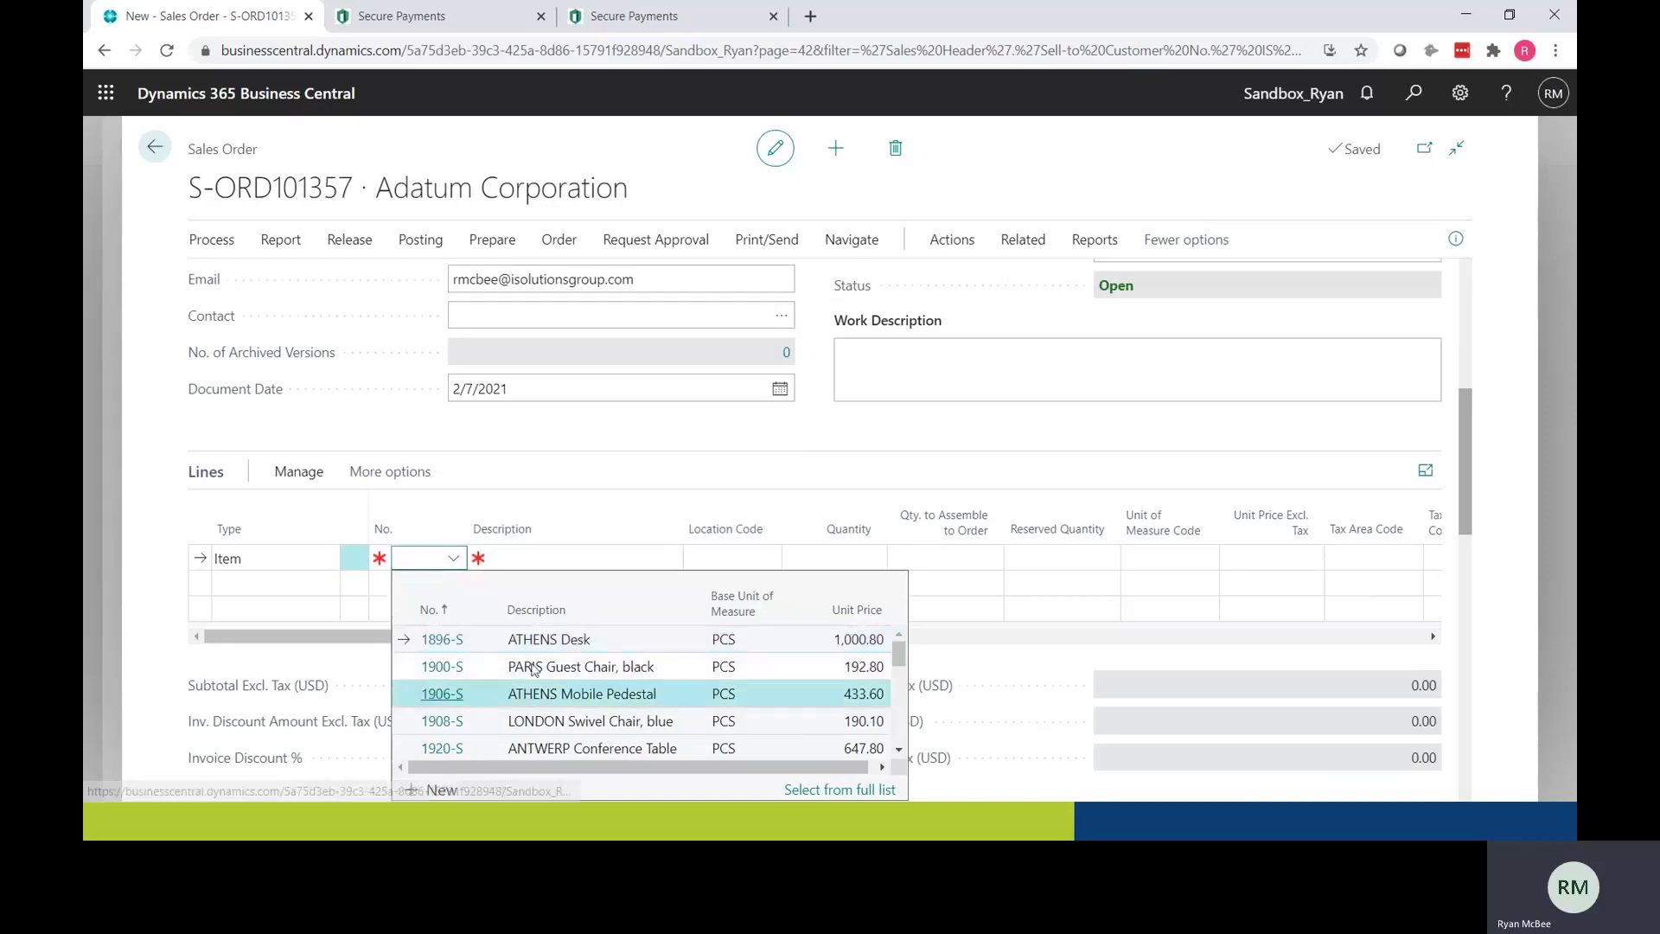
left_click(484, 693)
type("1")
key("Return")
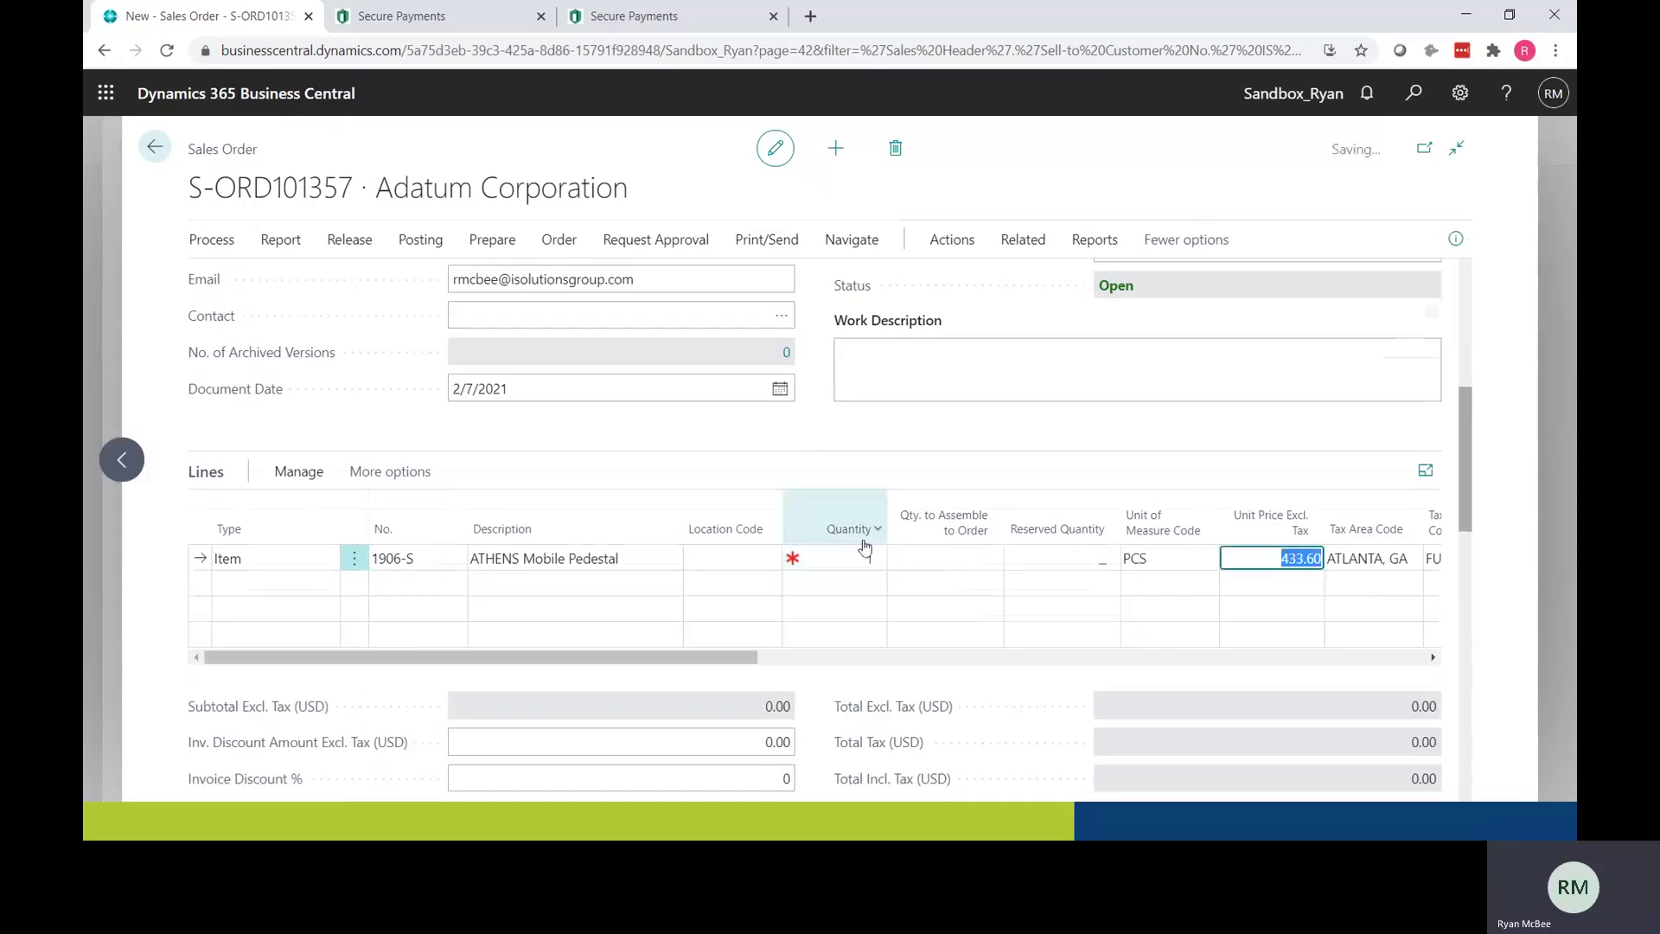
scroll(1119, 585, "down", 5)
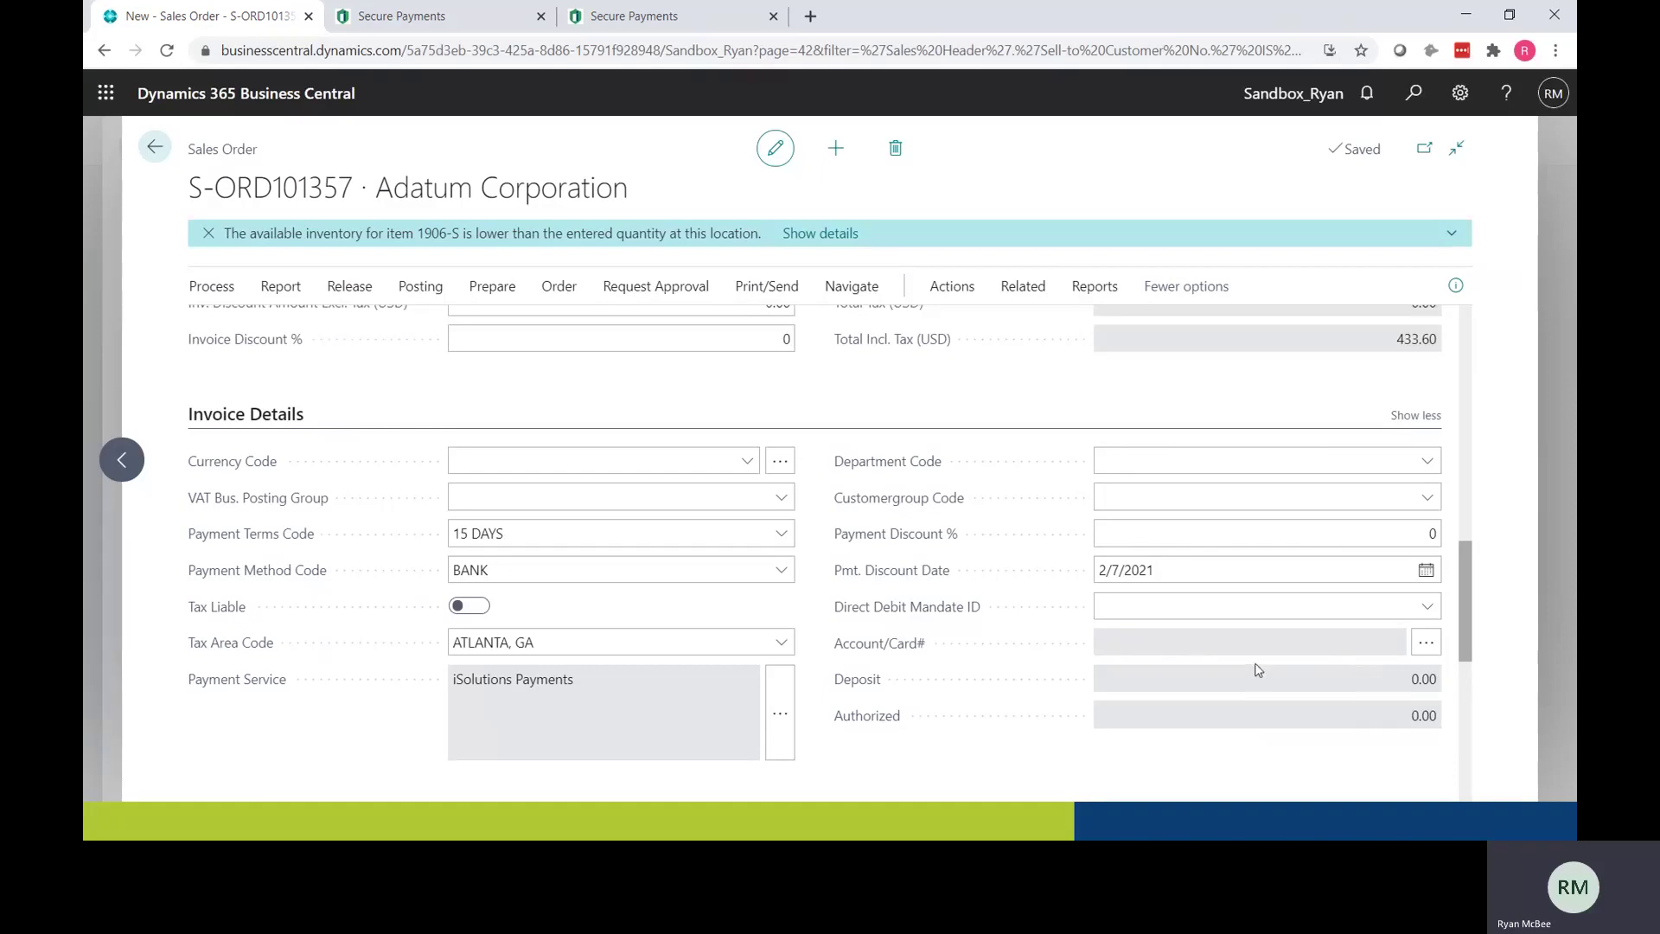
scroll(1258, 661, "down", 7)
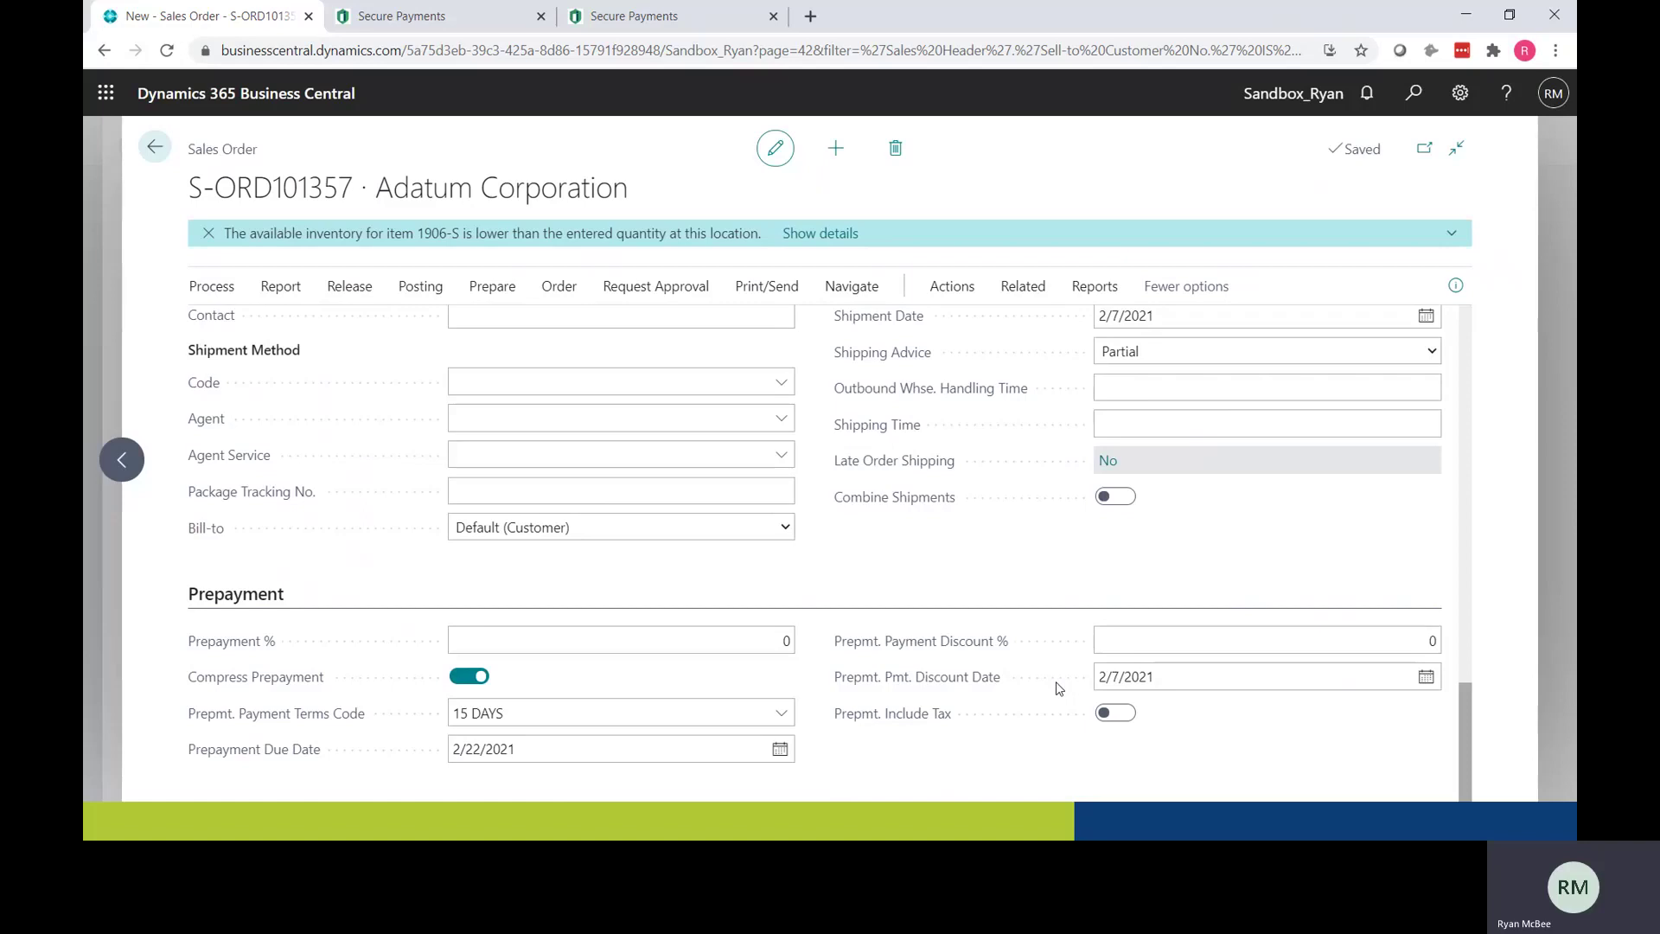
scroll(1056, 687, "up", 10)
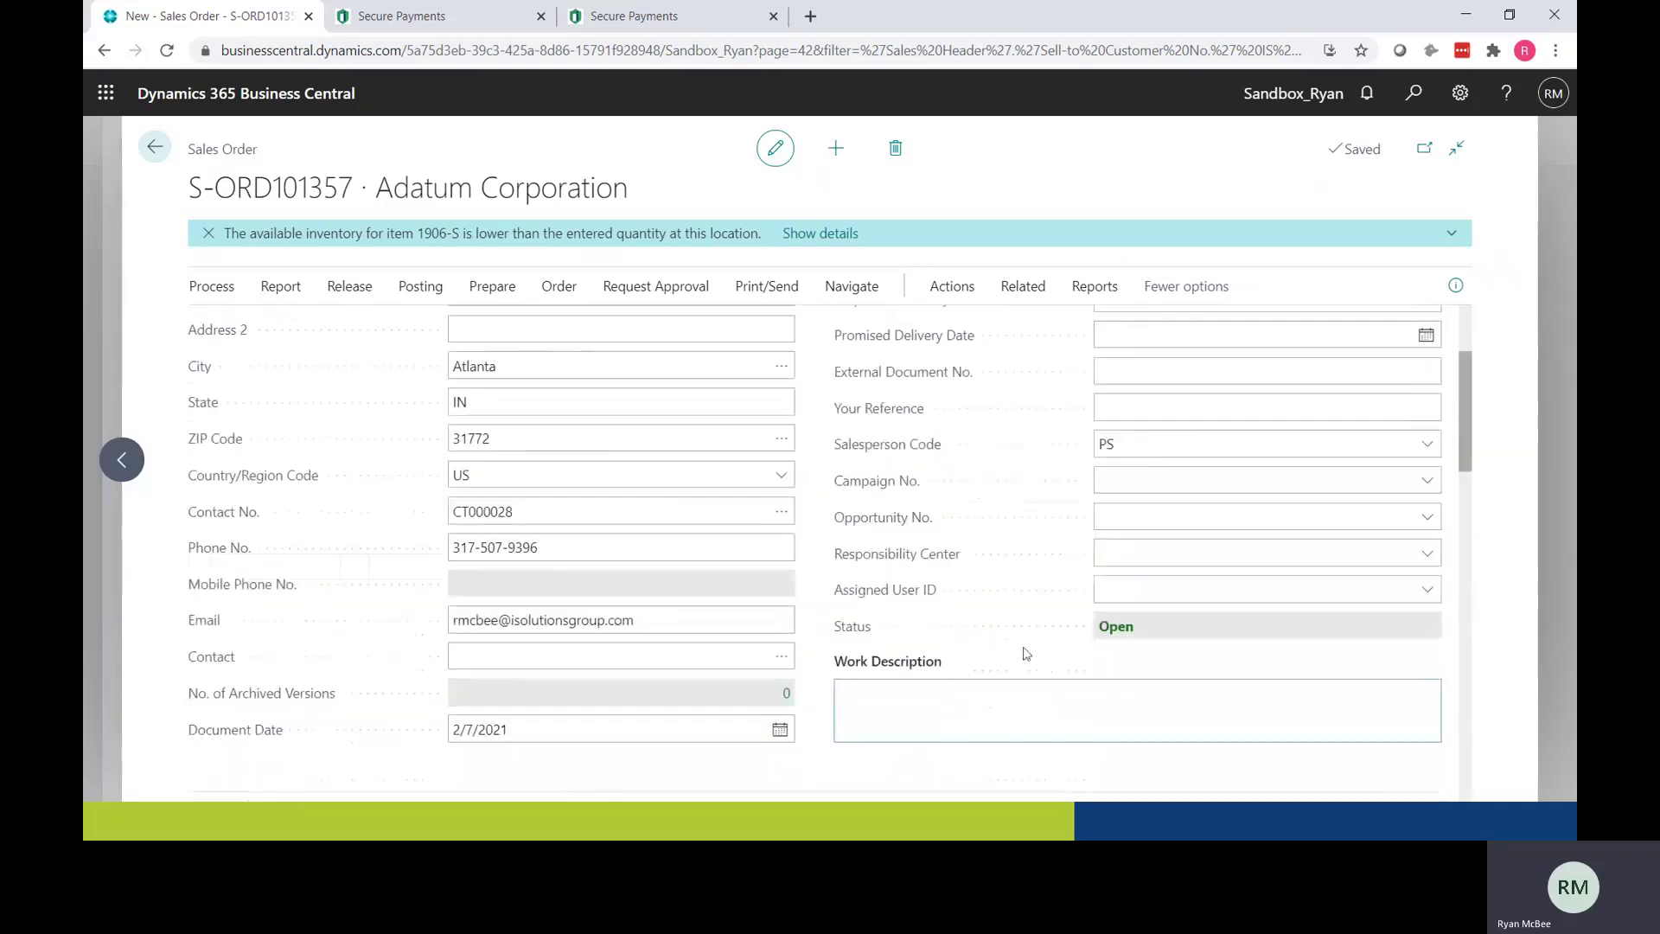
left_click(953, 289)
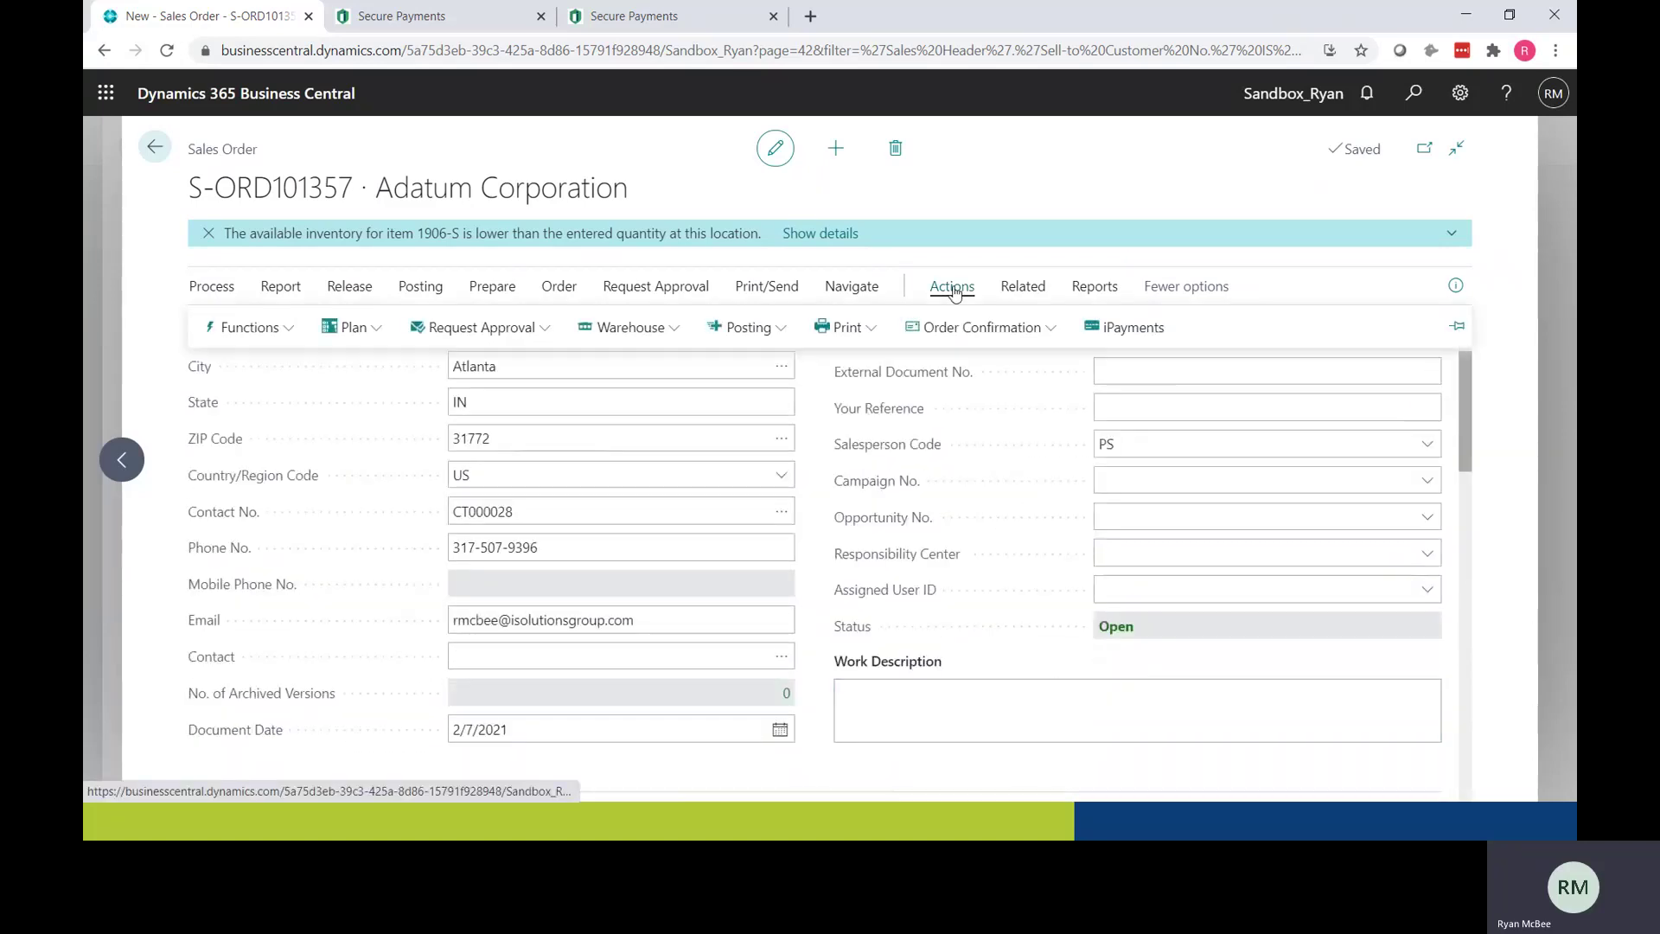
Step: Deposit the 433.60 charge on the stored Sample Merchant VISA card through iPayments
left_click(1120, 328)
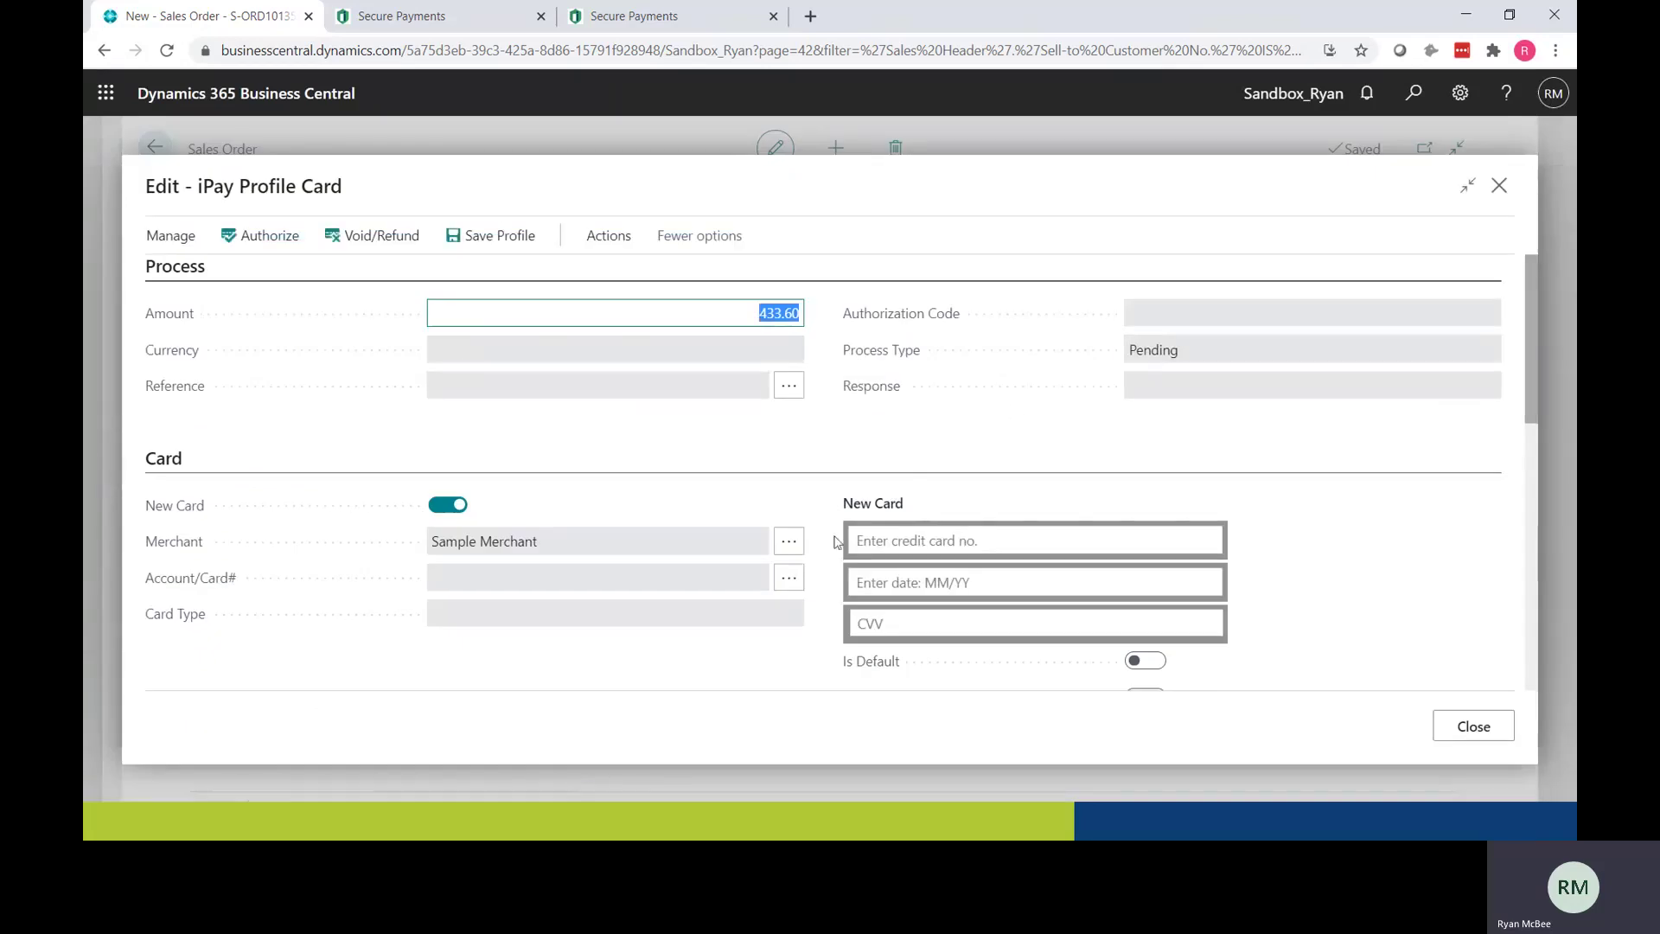
left_click(785, 578)
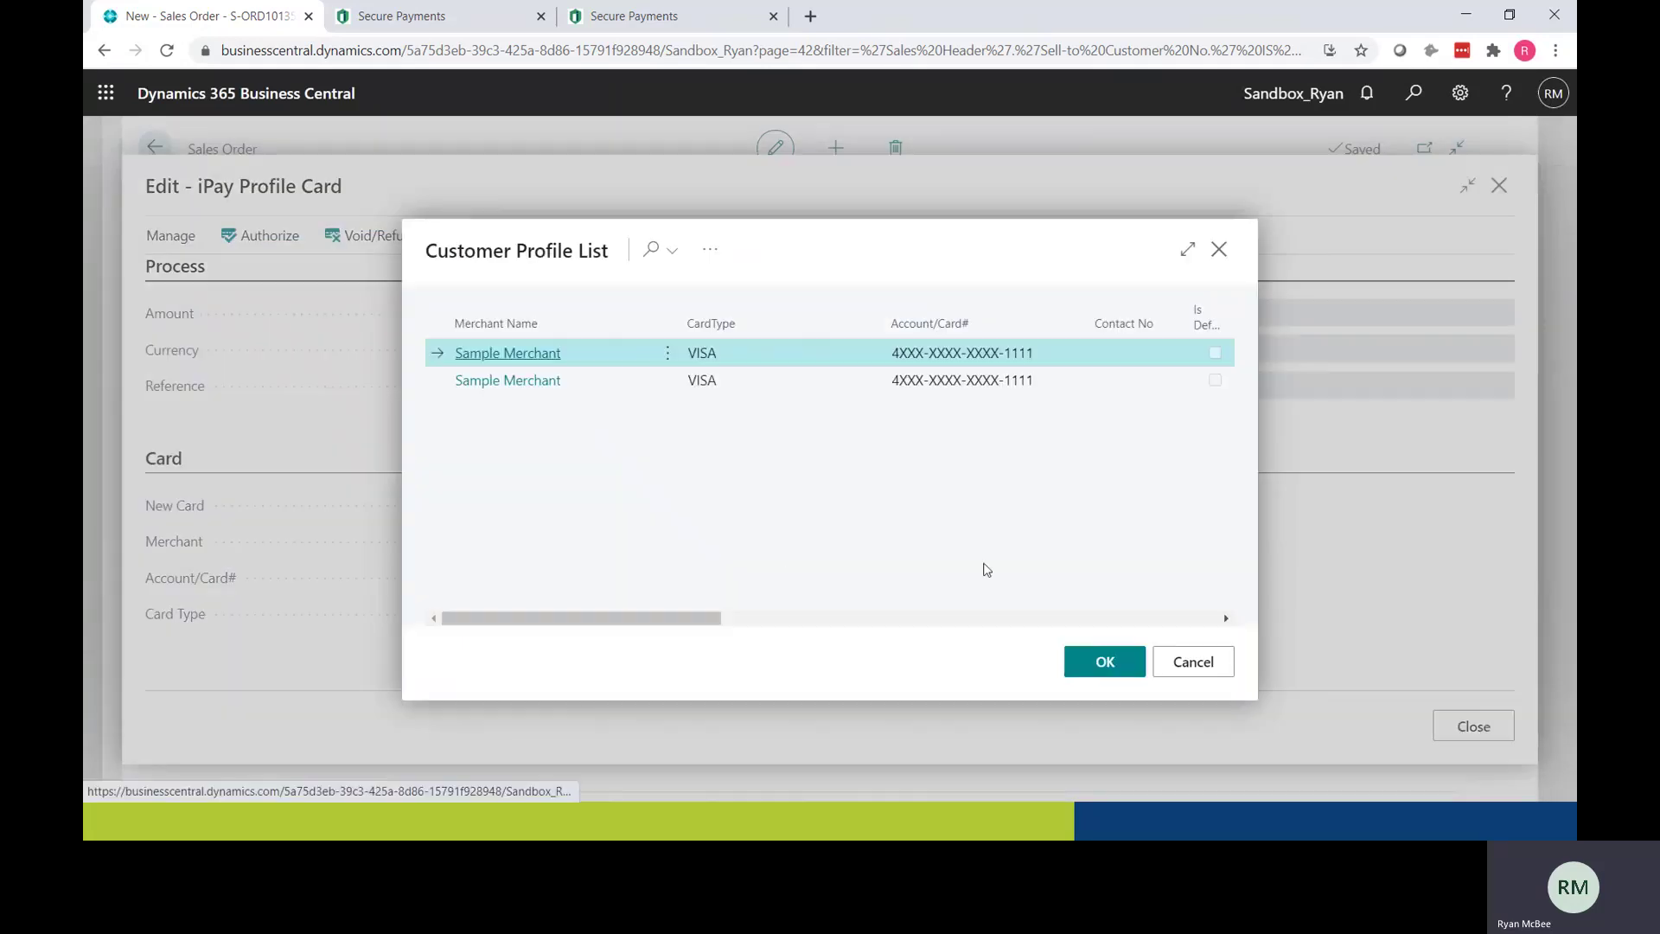
left_click(1094, 666)
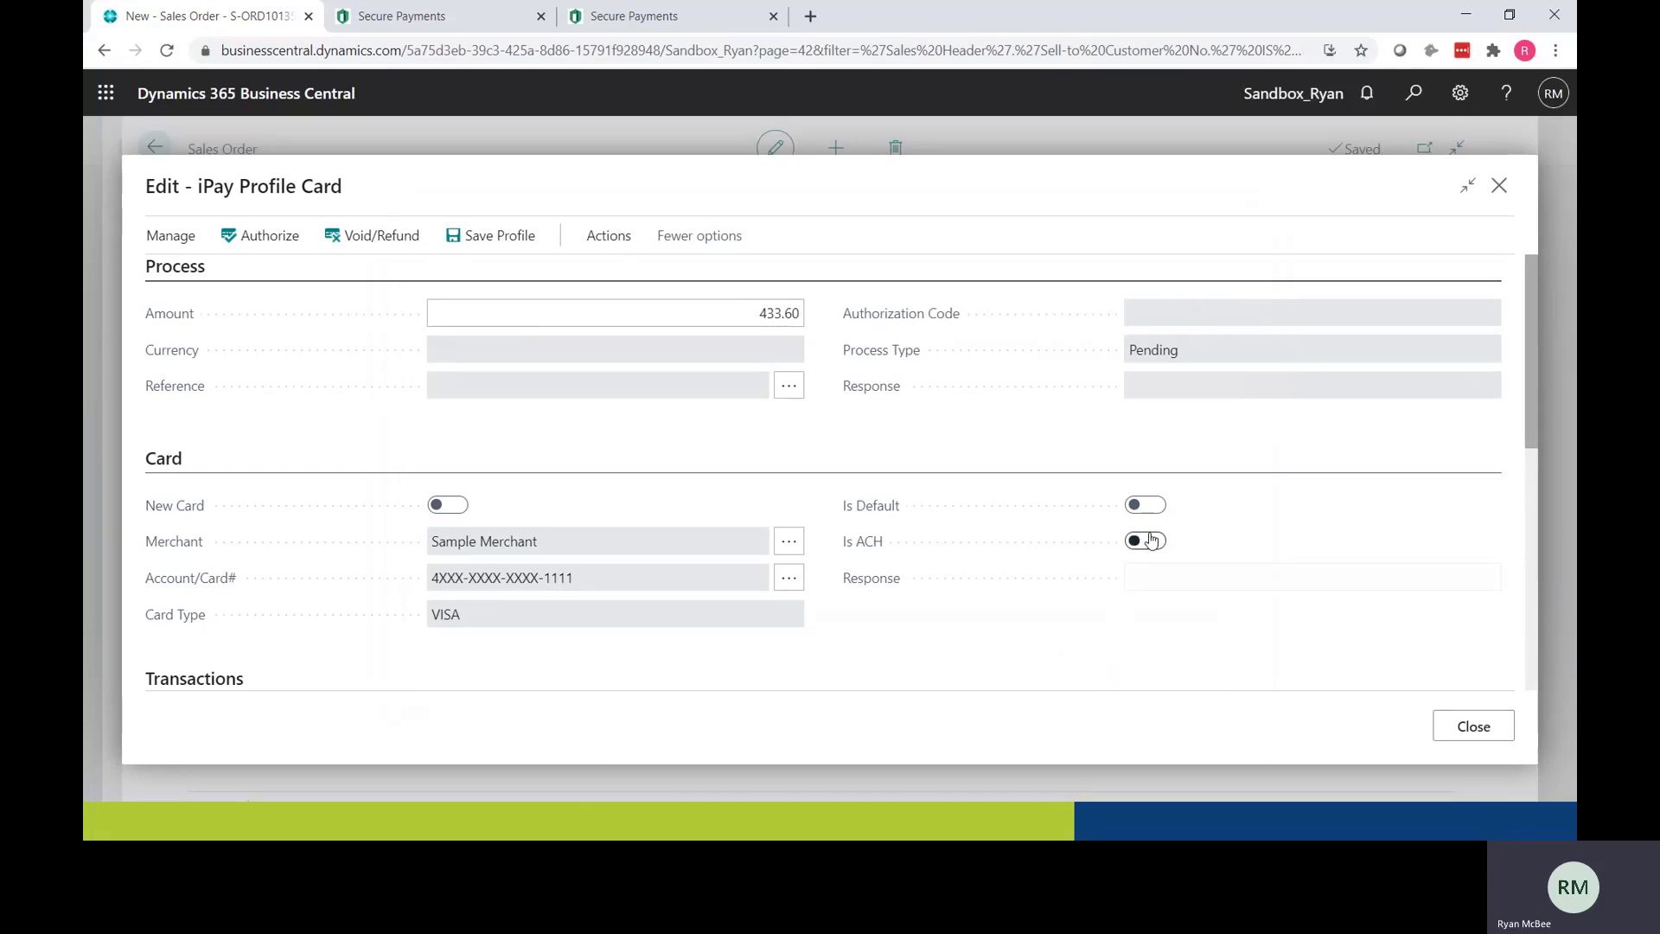
left_click(612, 241)
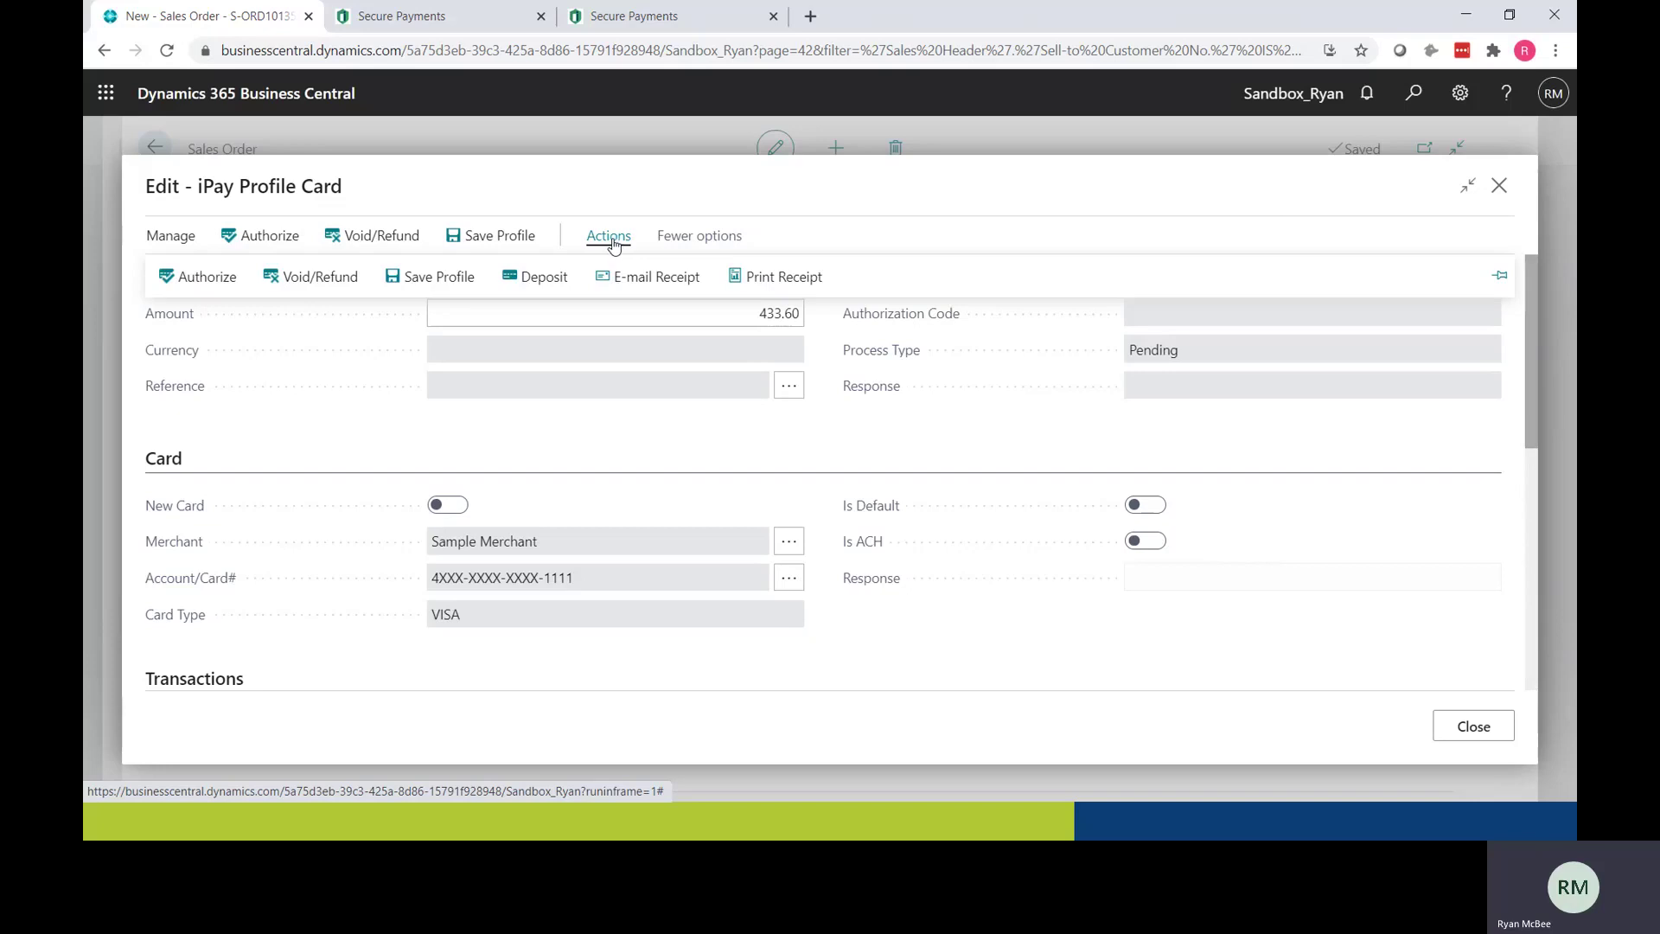
left_click(520, 276)
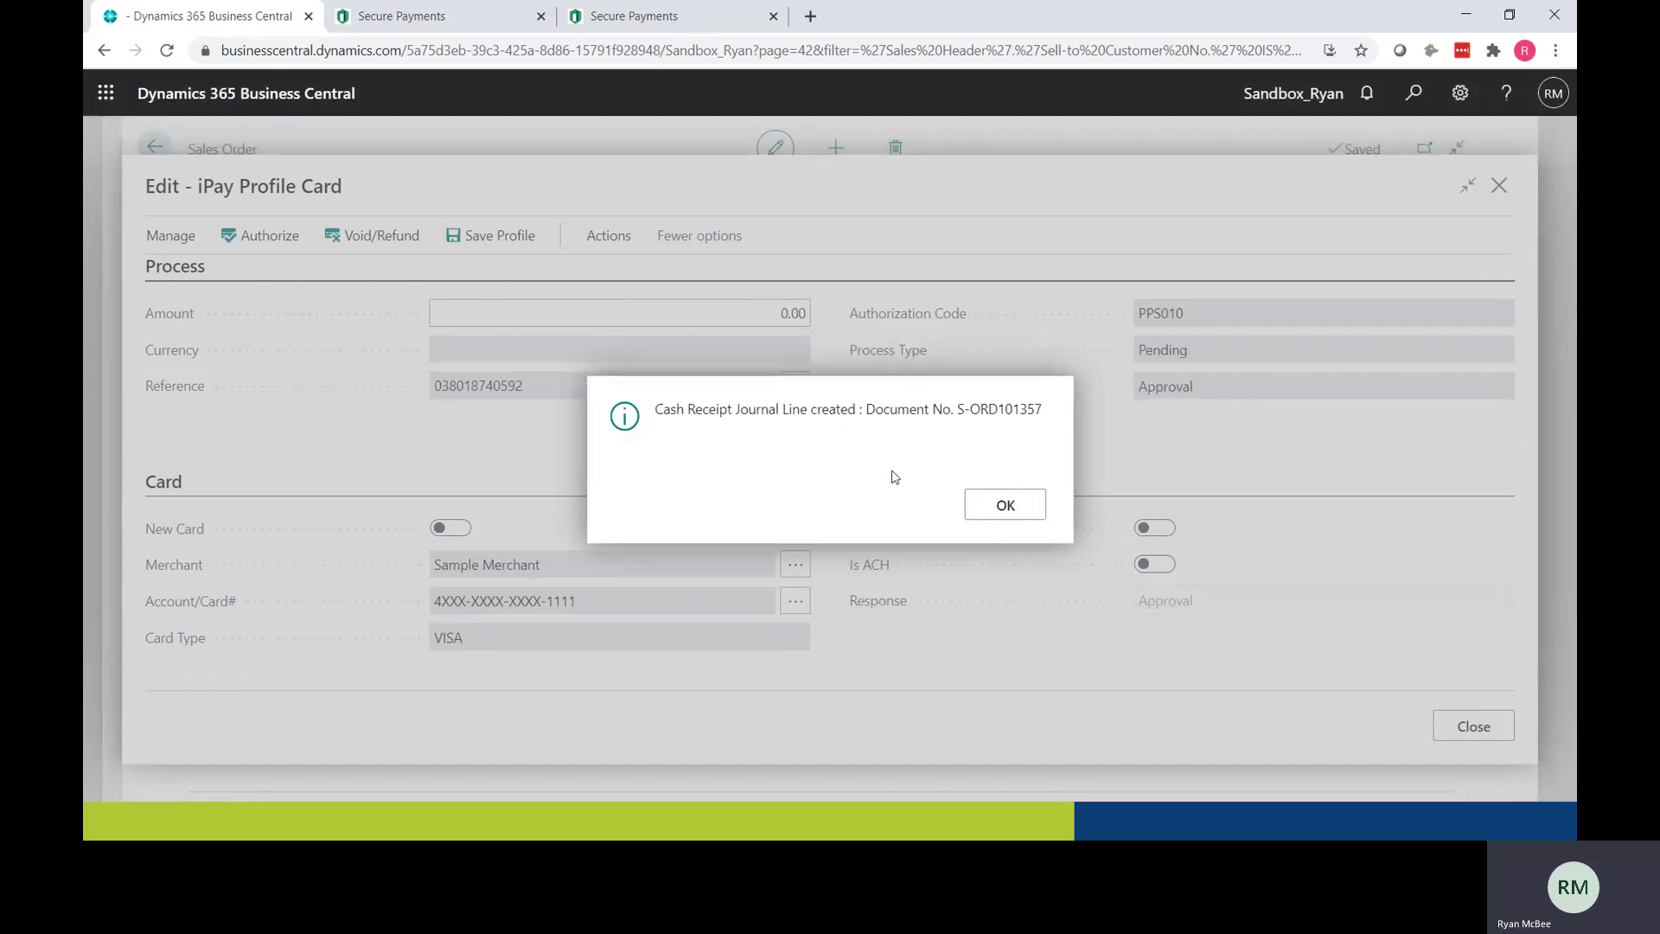
left_click(986, 507)
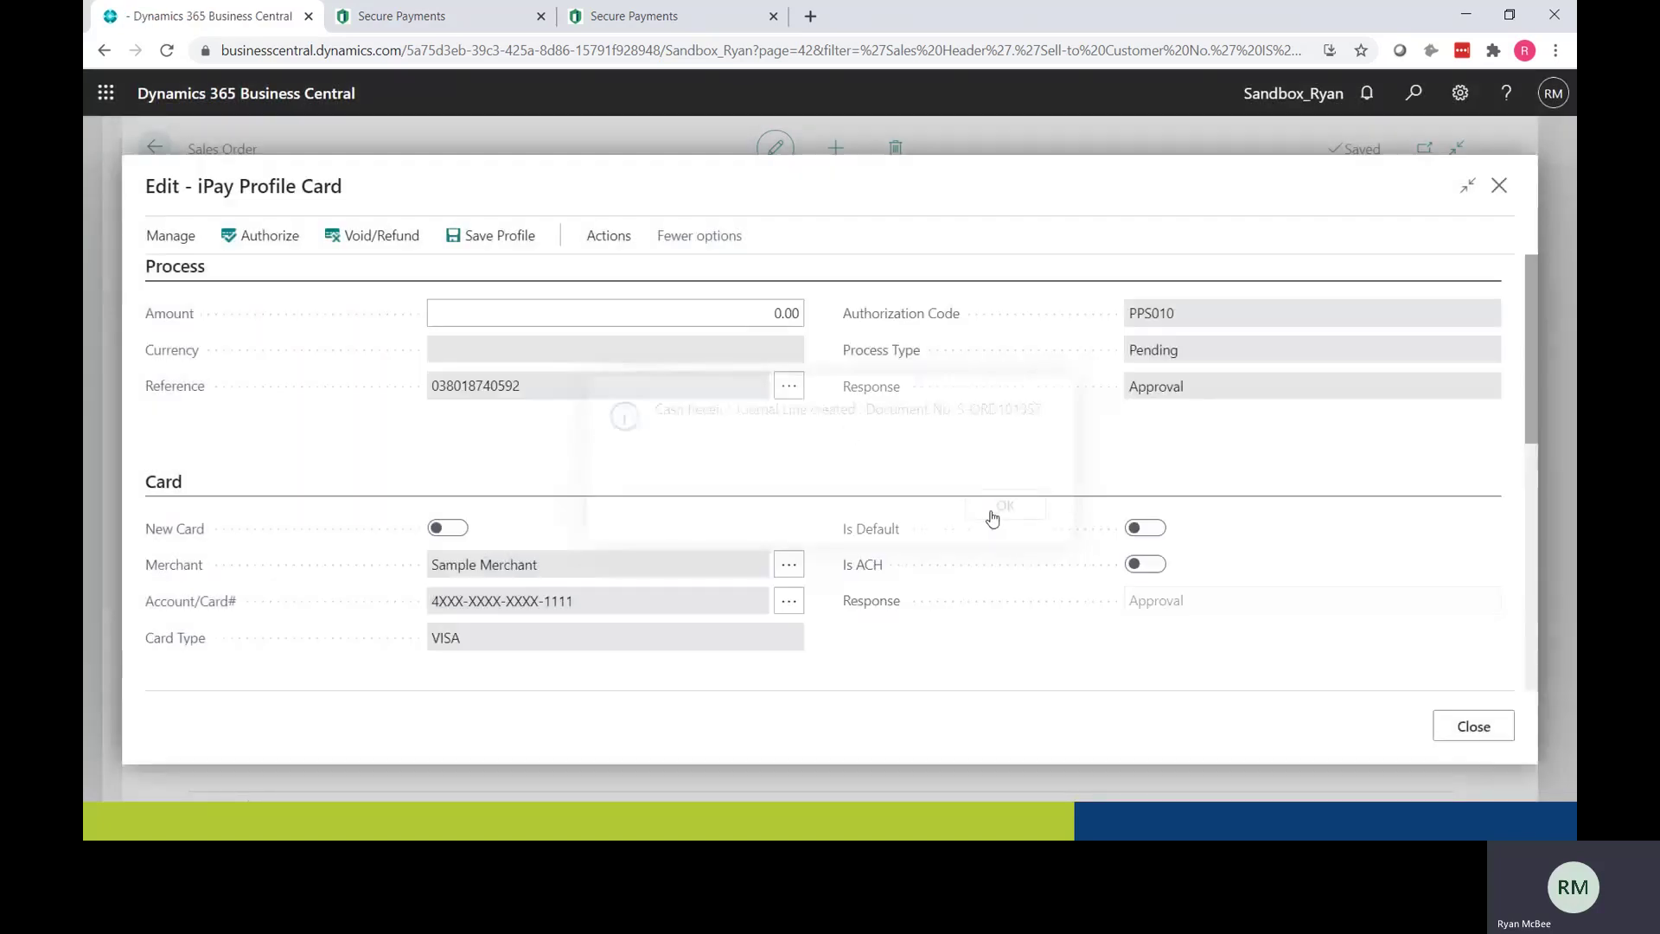
left_click(1472, 727)
Step: Check the order's payment amounts: Deposit 433.60 and Authorized 0.00
scroll(926, 582, "down", 5)
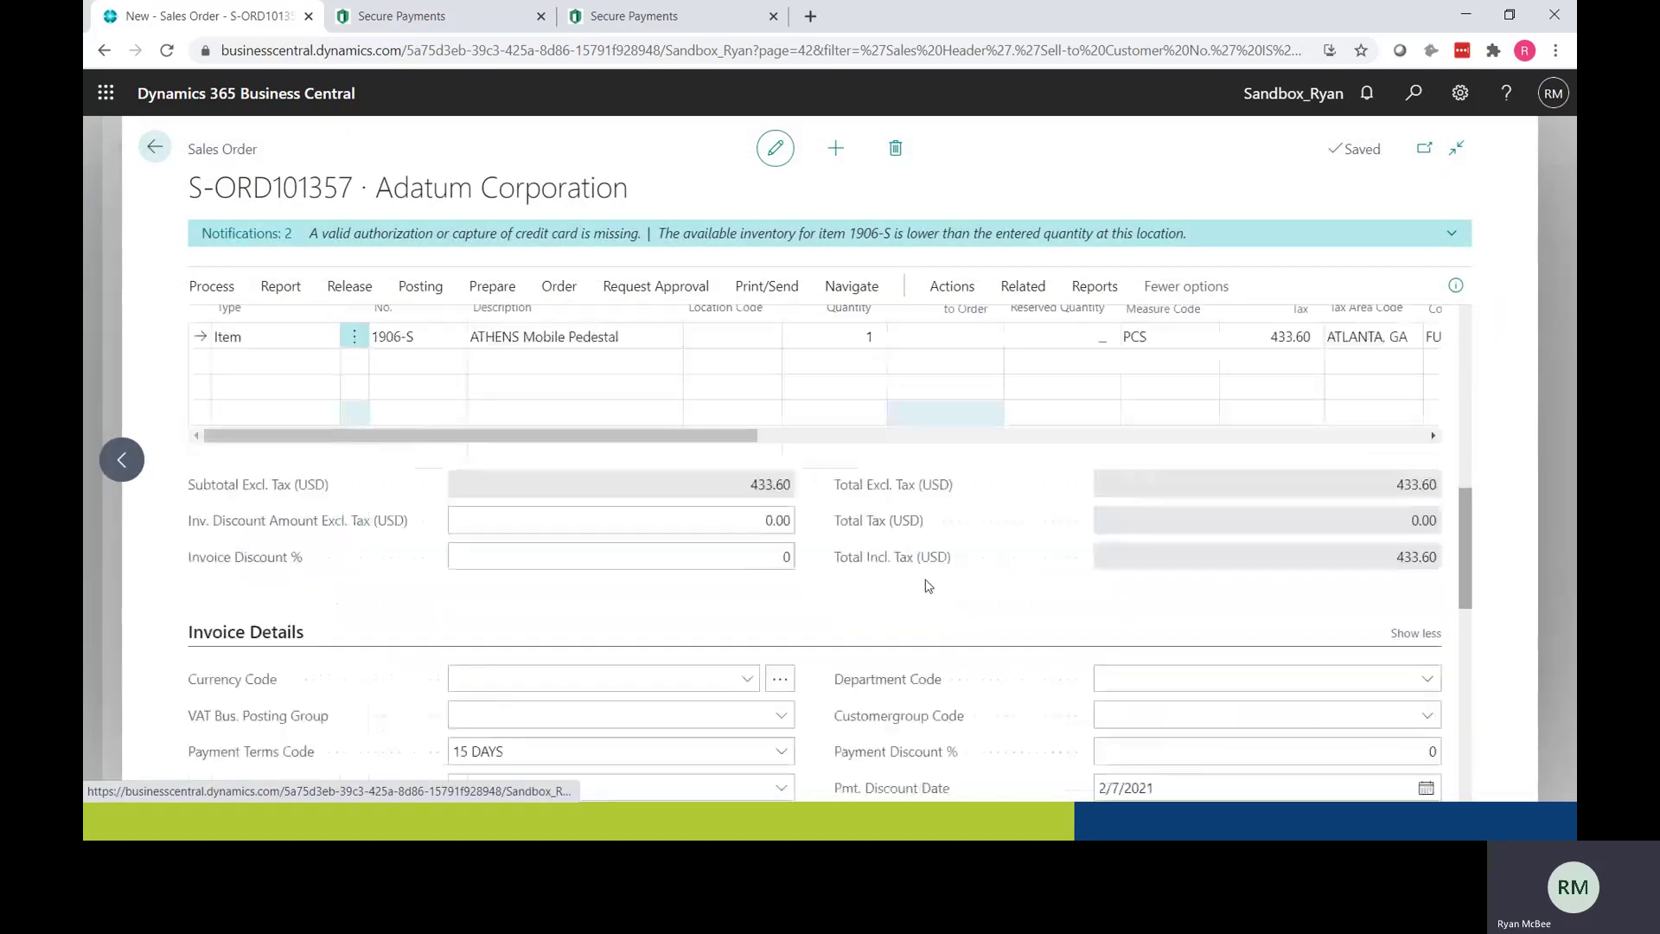
scroll(928, 586, "down", 4)
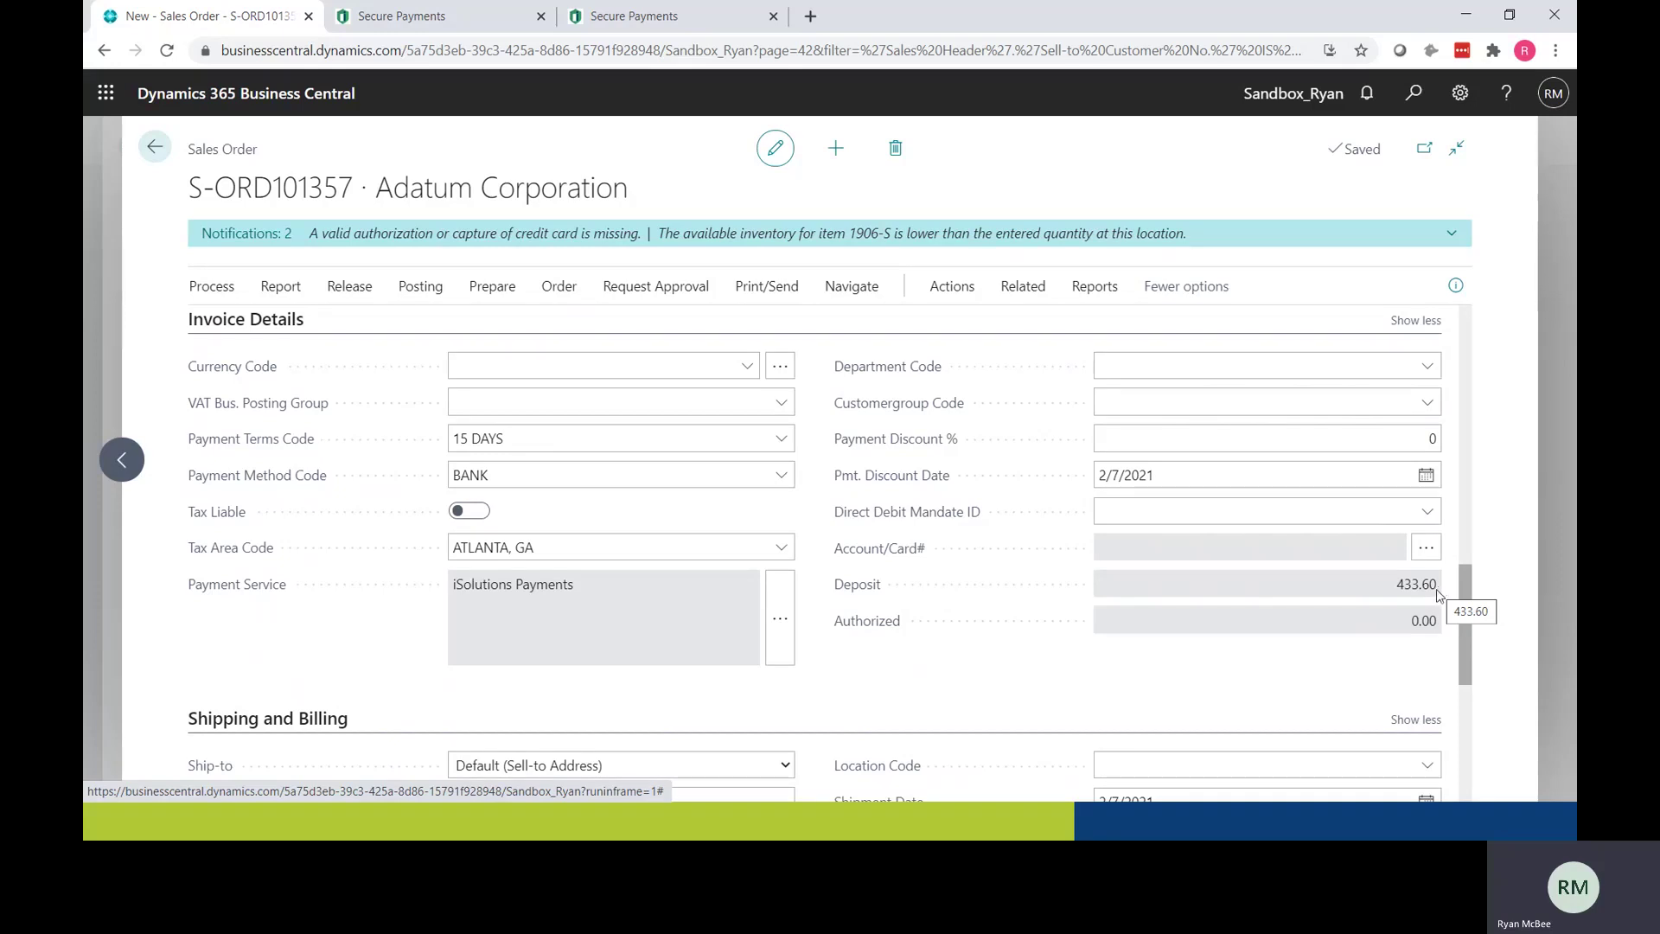
left_click_drag(1432, 623, 1411, 626)
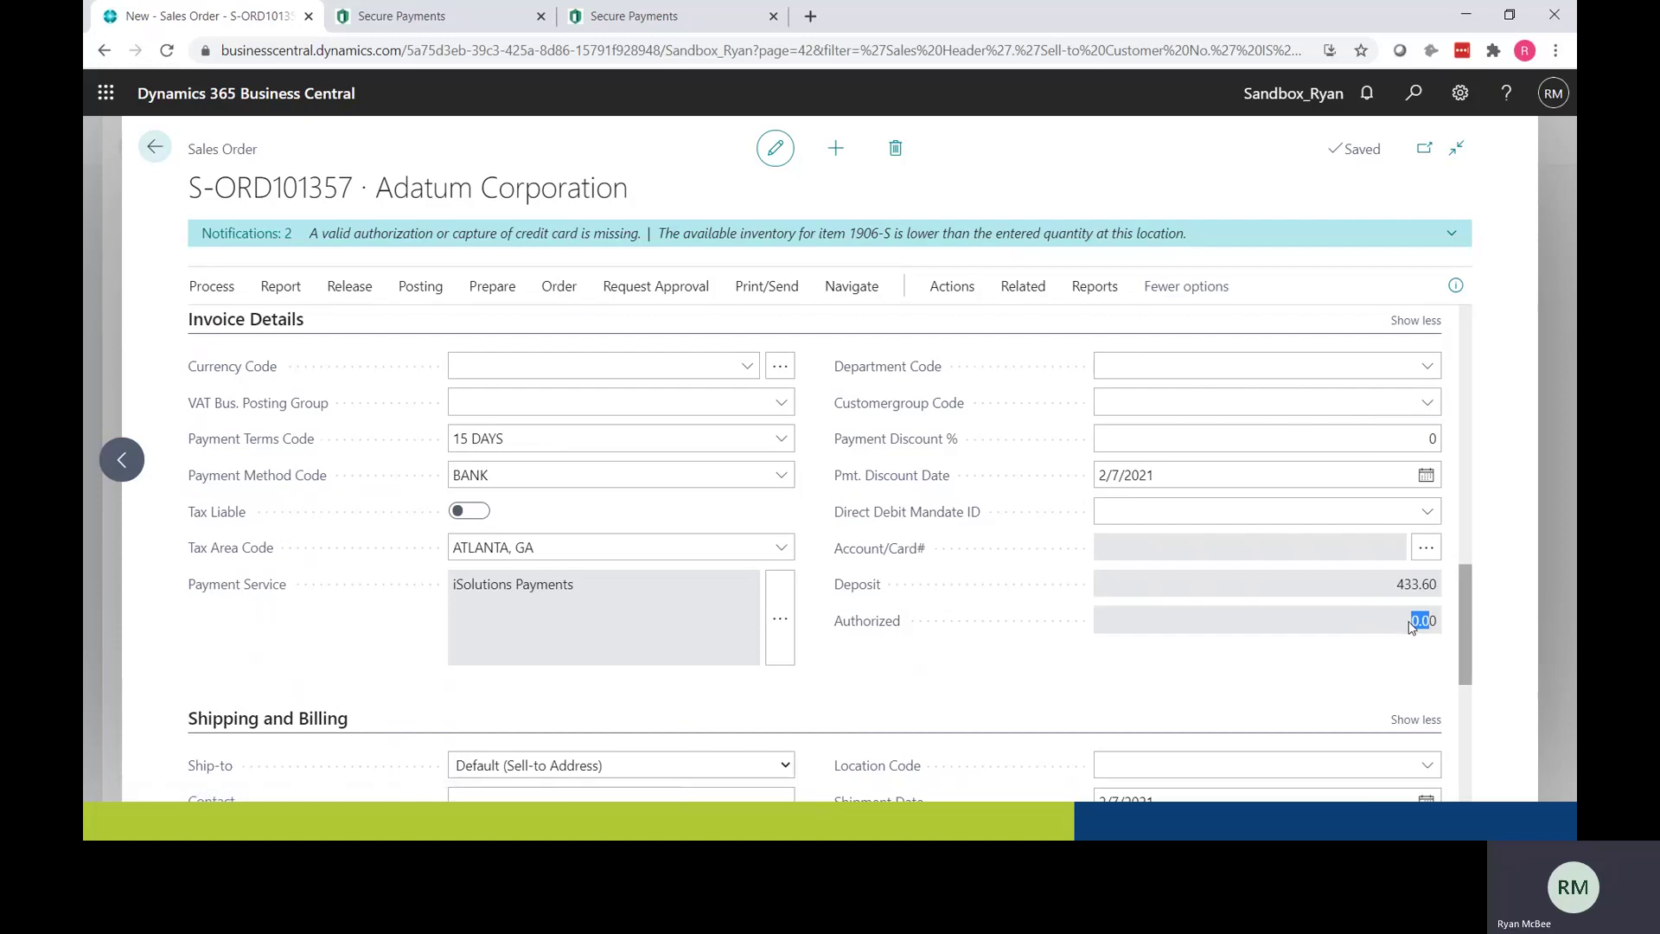
scroll(691, 486, "up", 15)
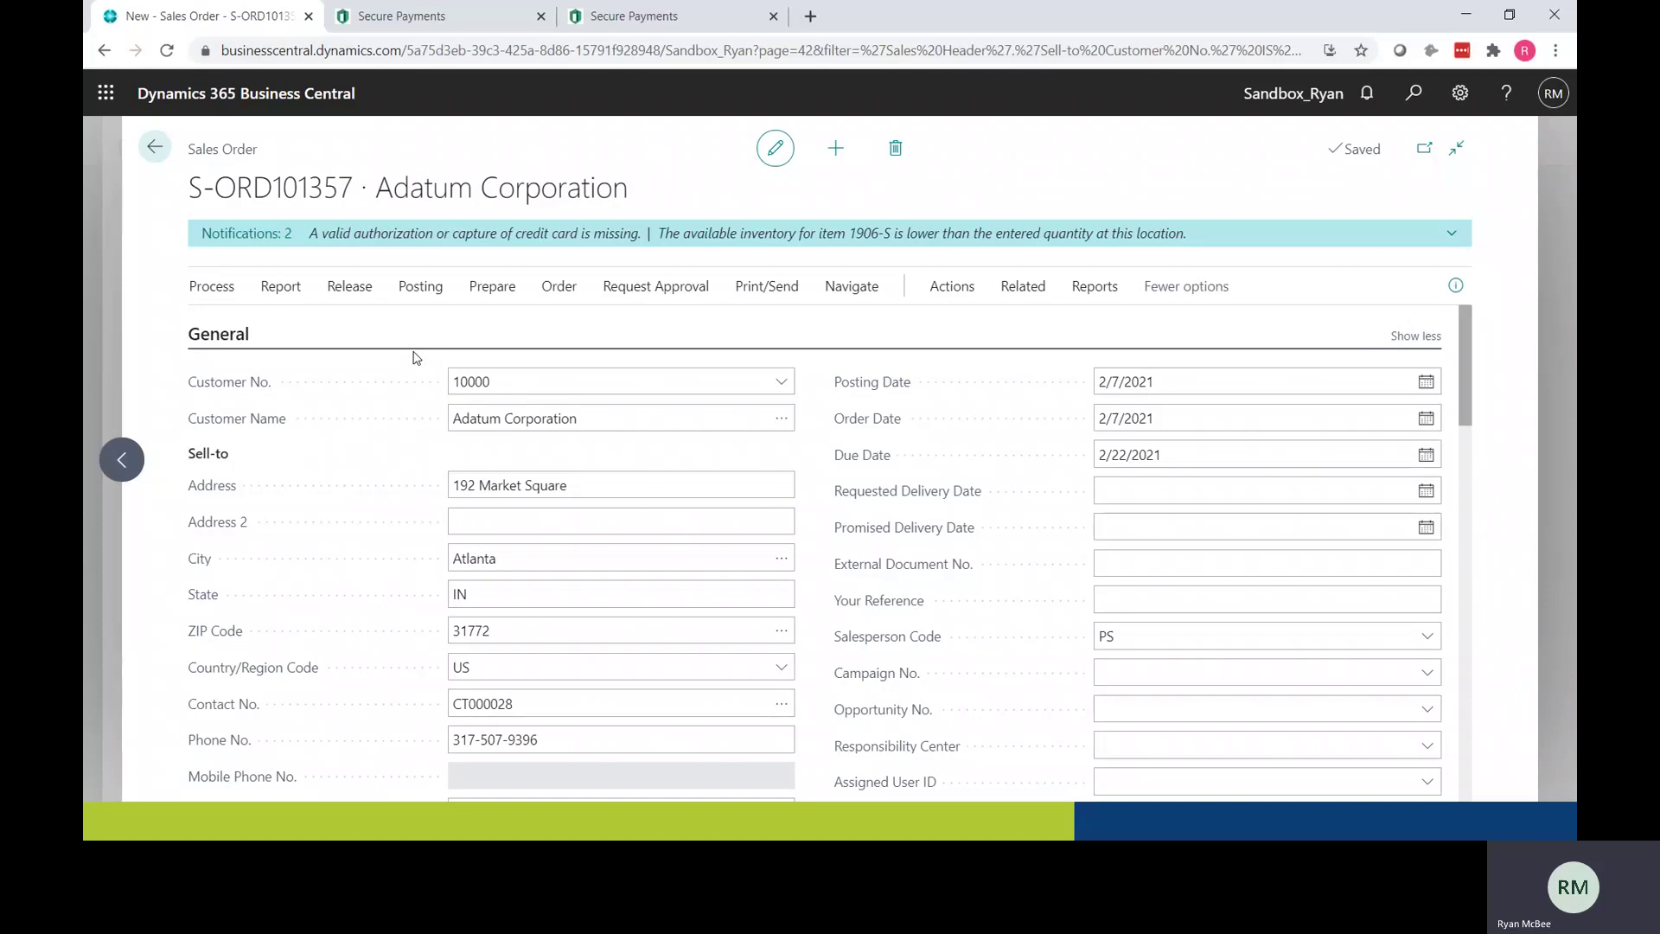
Step: Post S-ORD101357 as Ship and Invoice and open posted invoice PS-INV103609
left_click(411, 291)
left_click(220, 327)
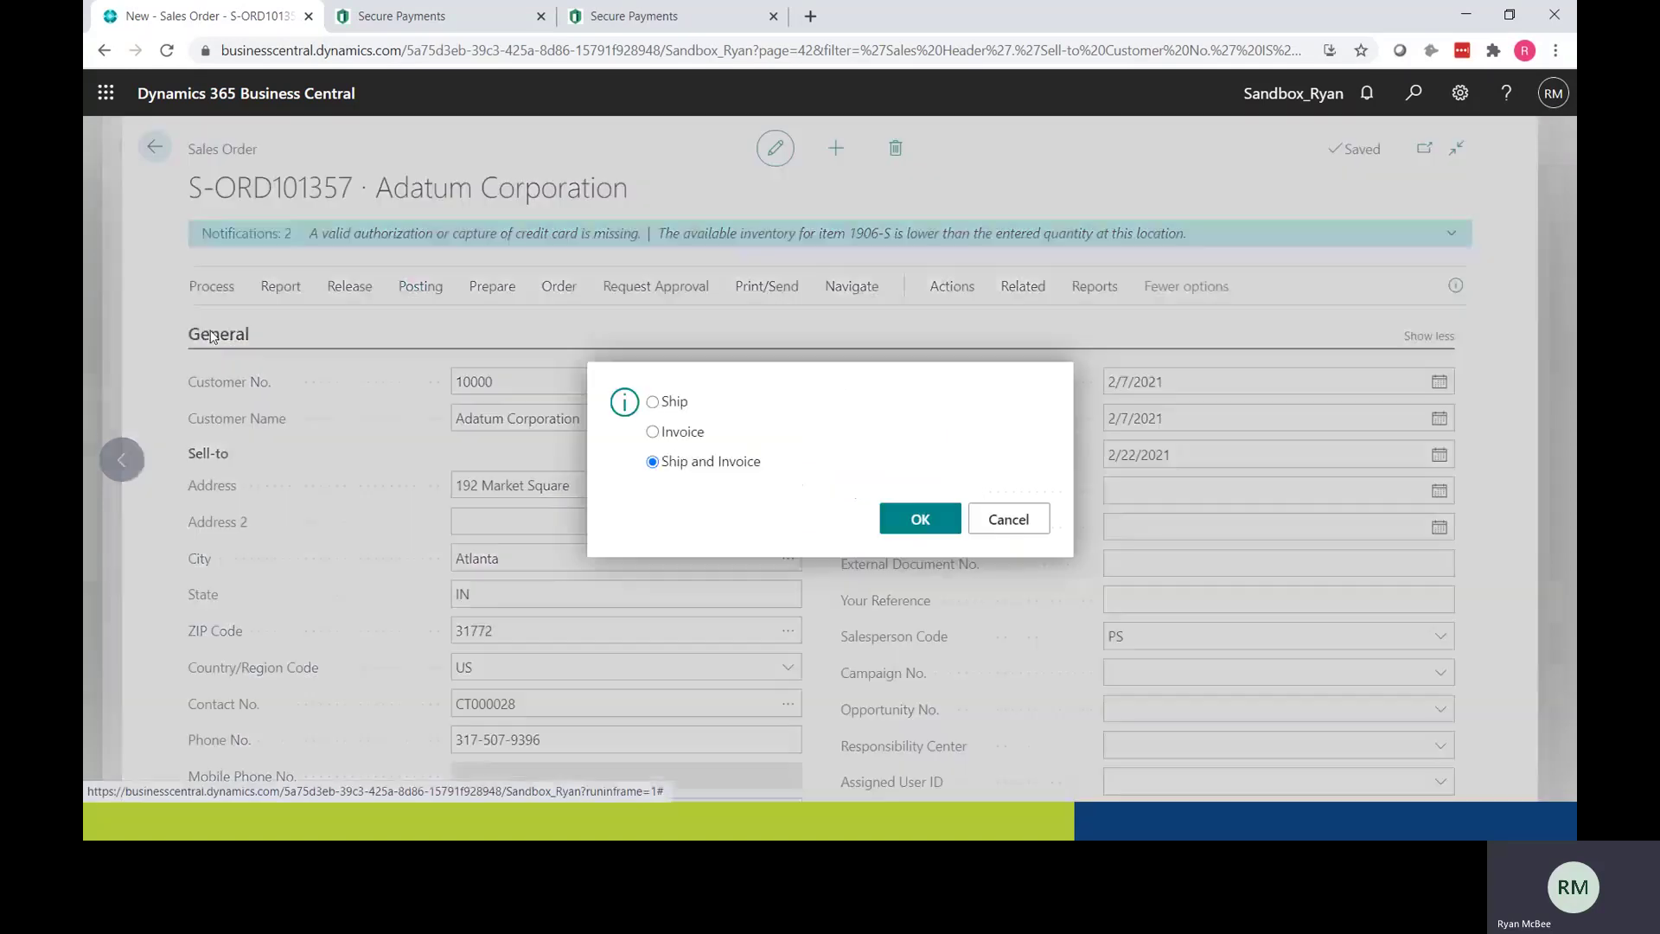
left_click(917, 519)
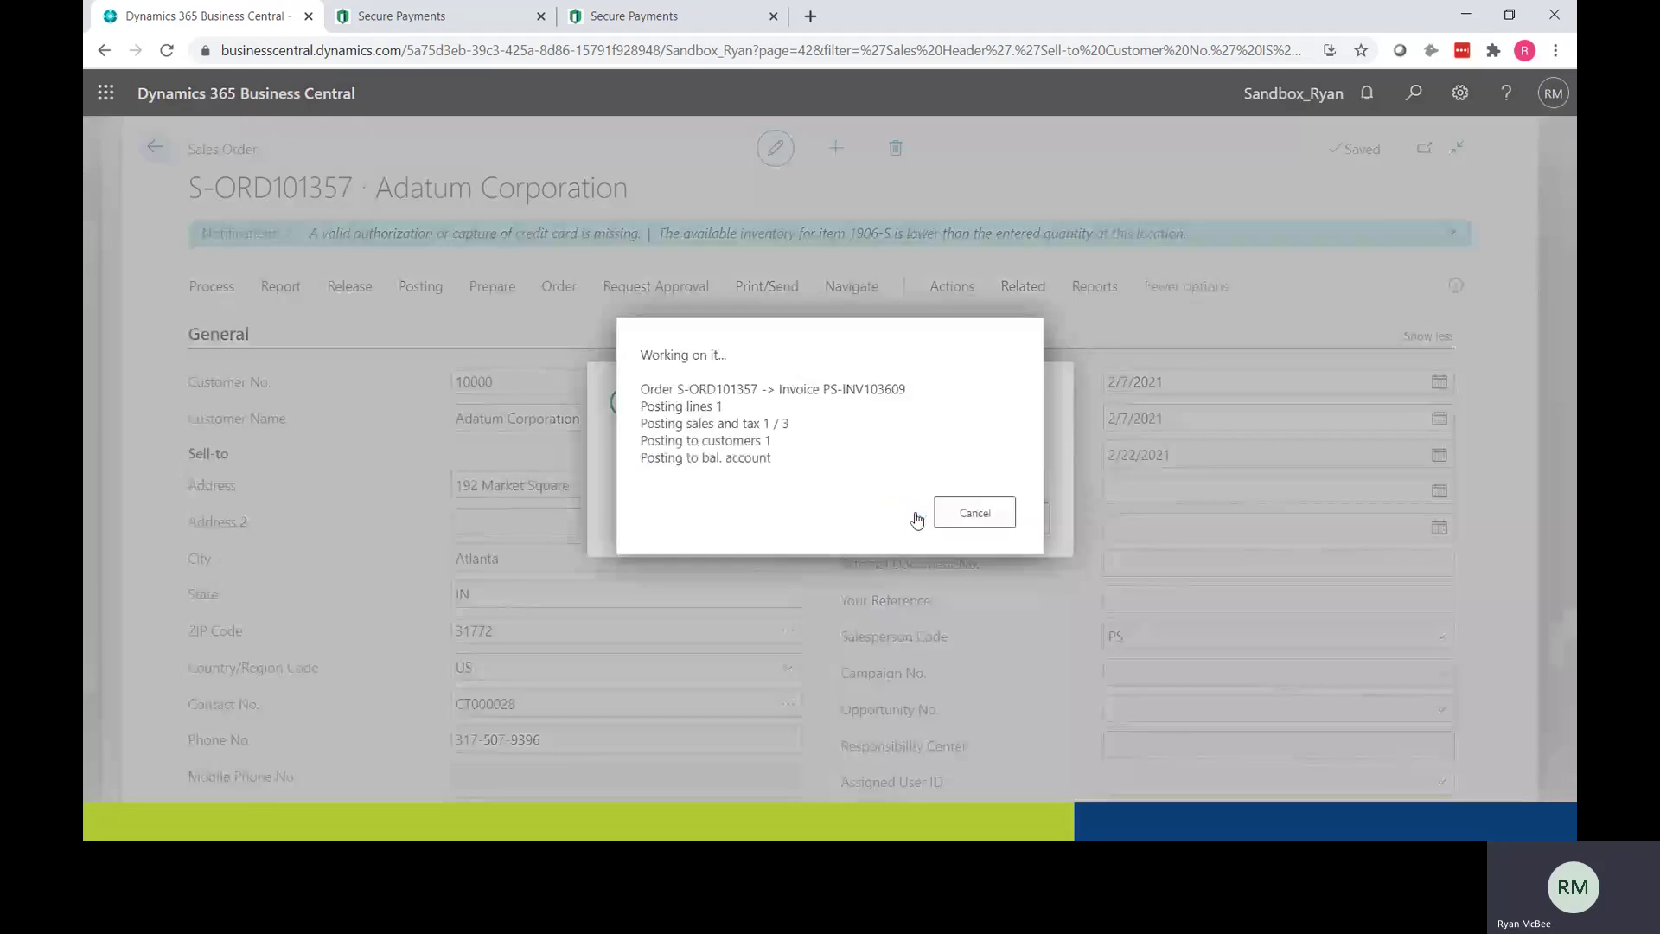
left_click(919, 510)
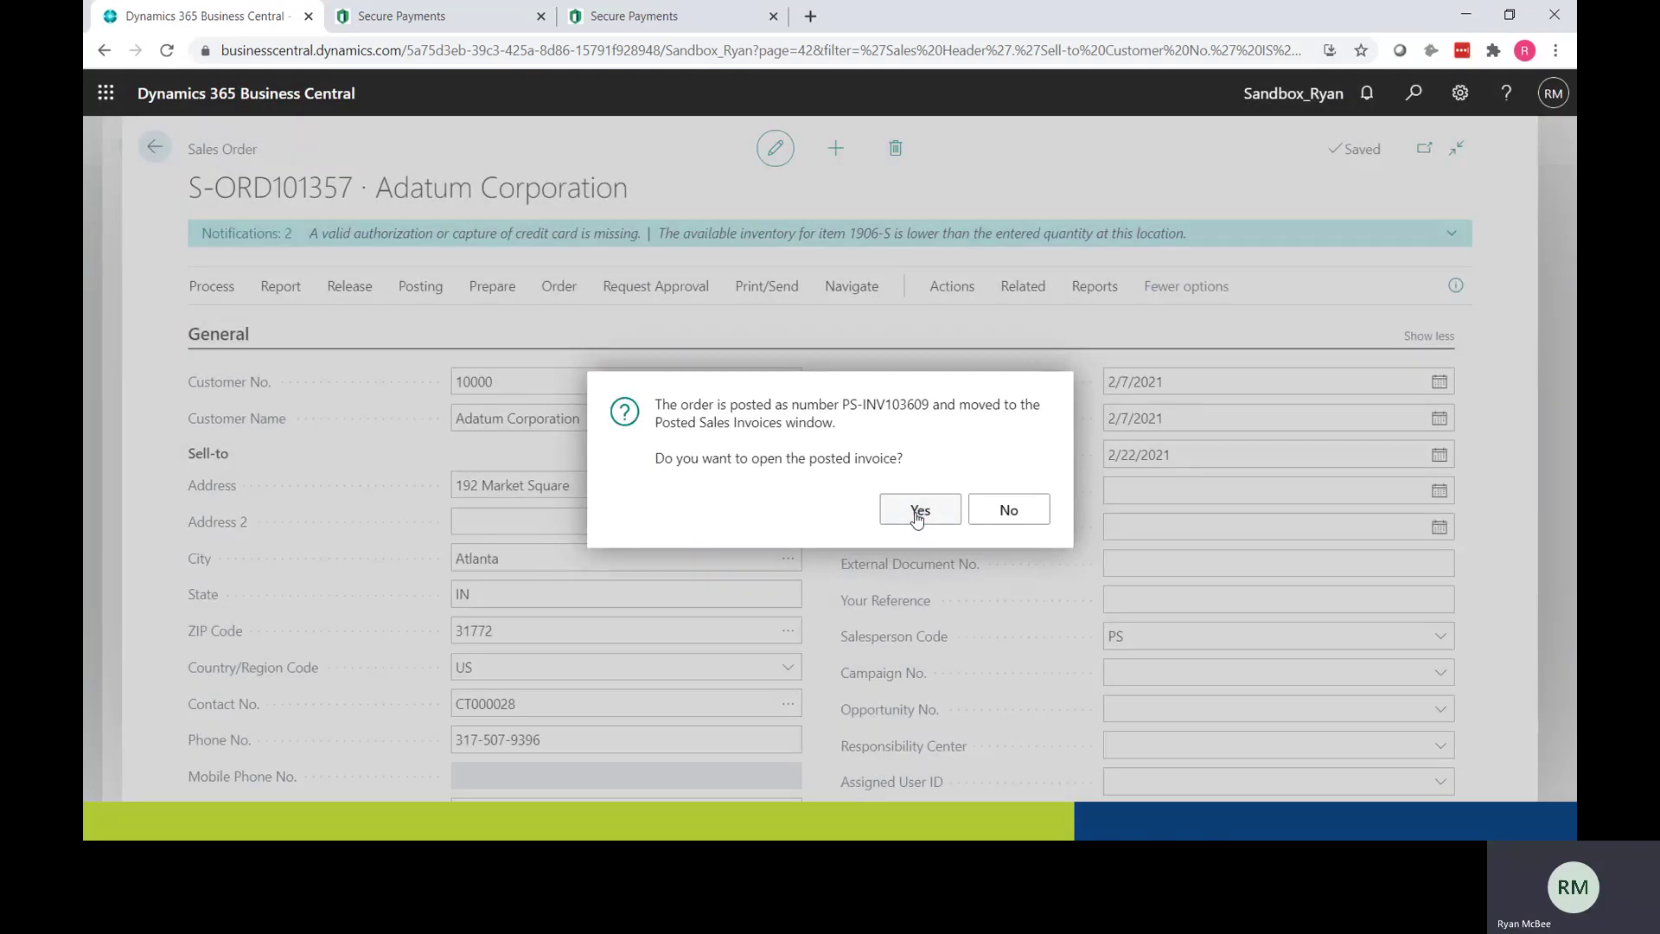
scroll(780, 486, "down", 3)
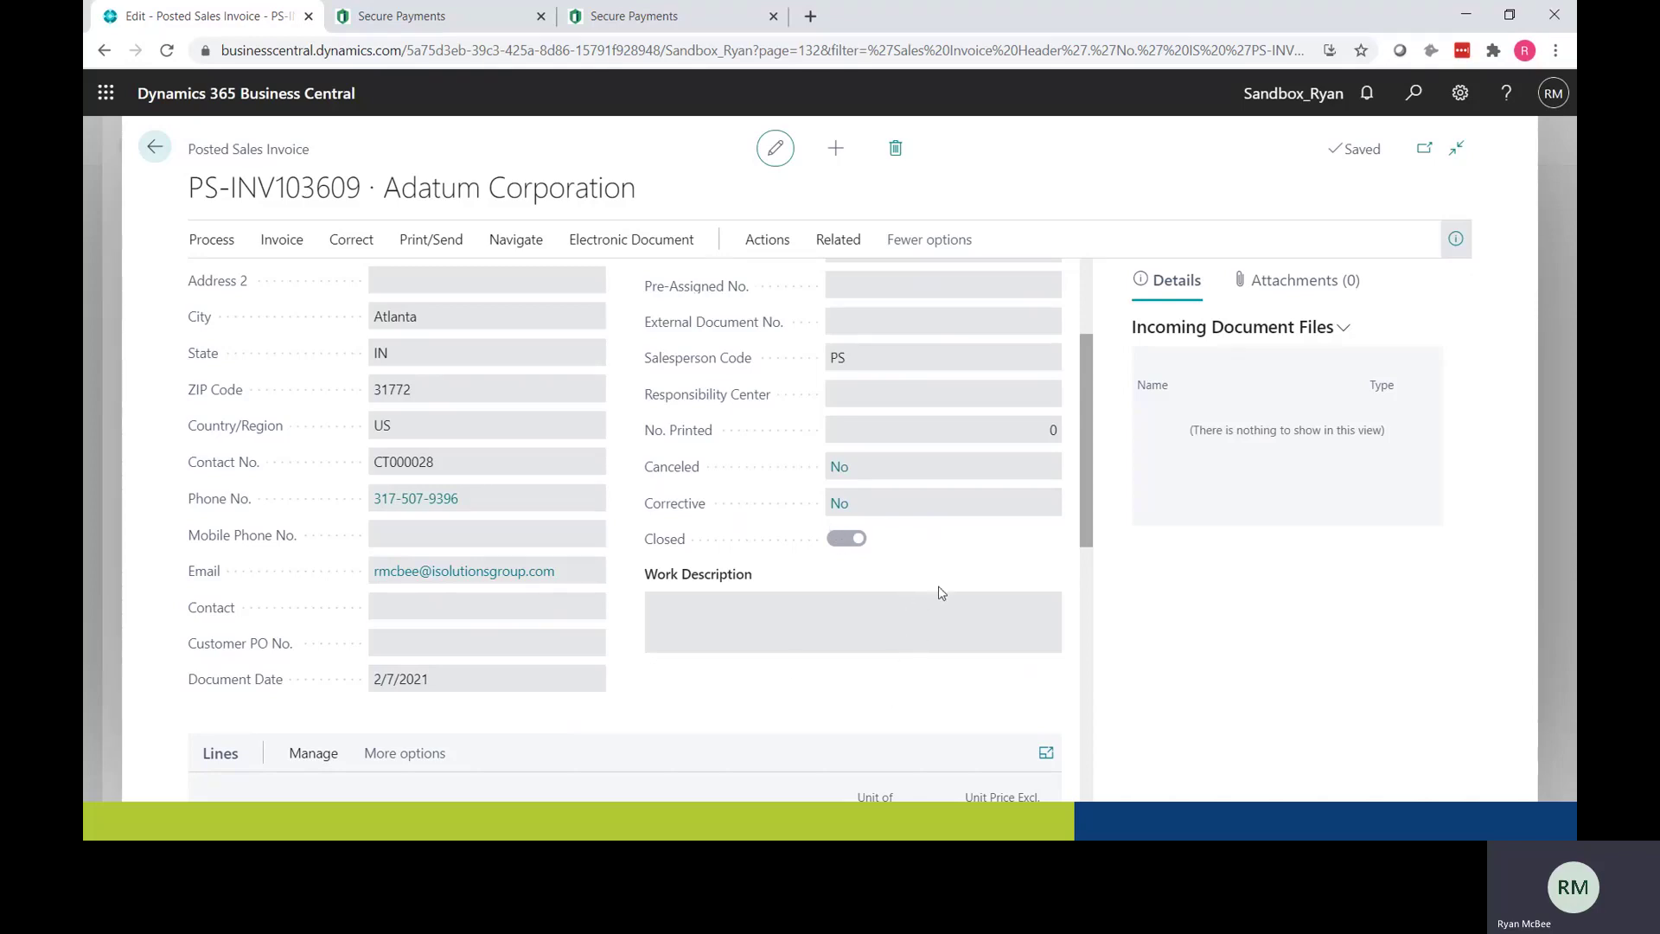
Step: Create an Adatum Corporation sales invoice with one LONDON Swivel Chair, blue (1908-S) at 190.10
left_click(153, 149)
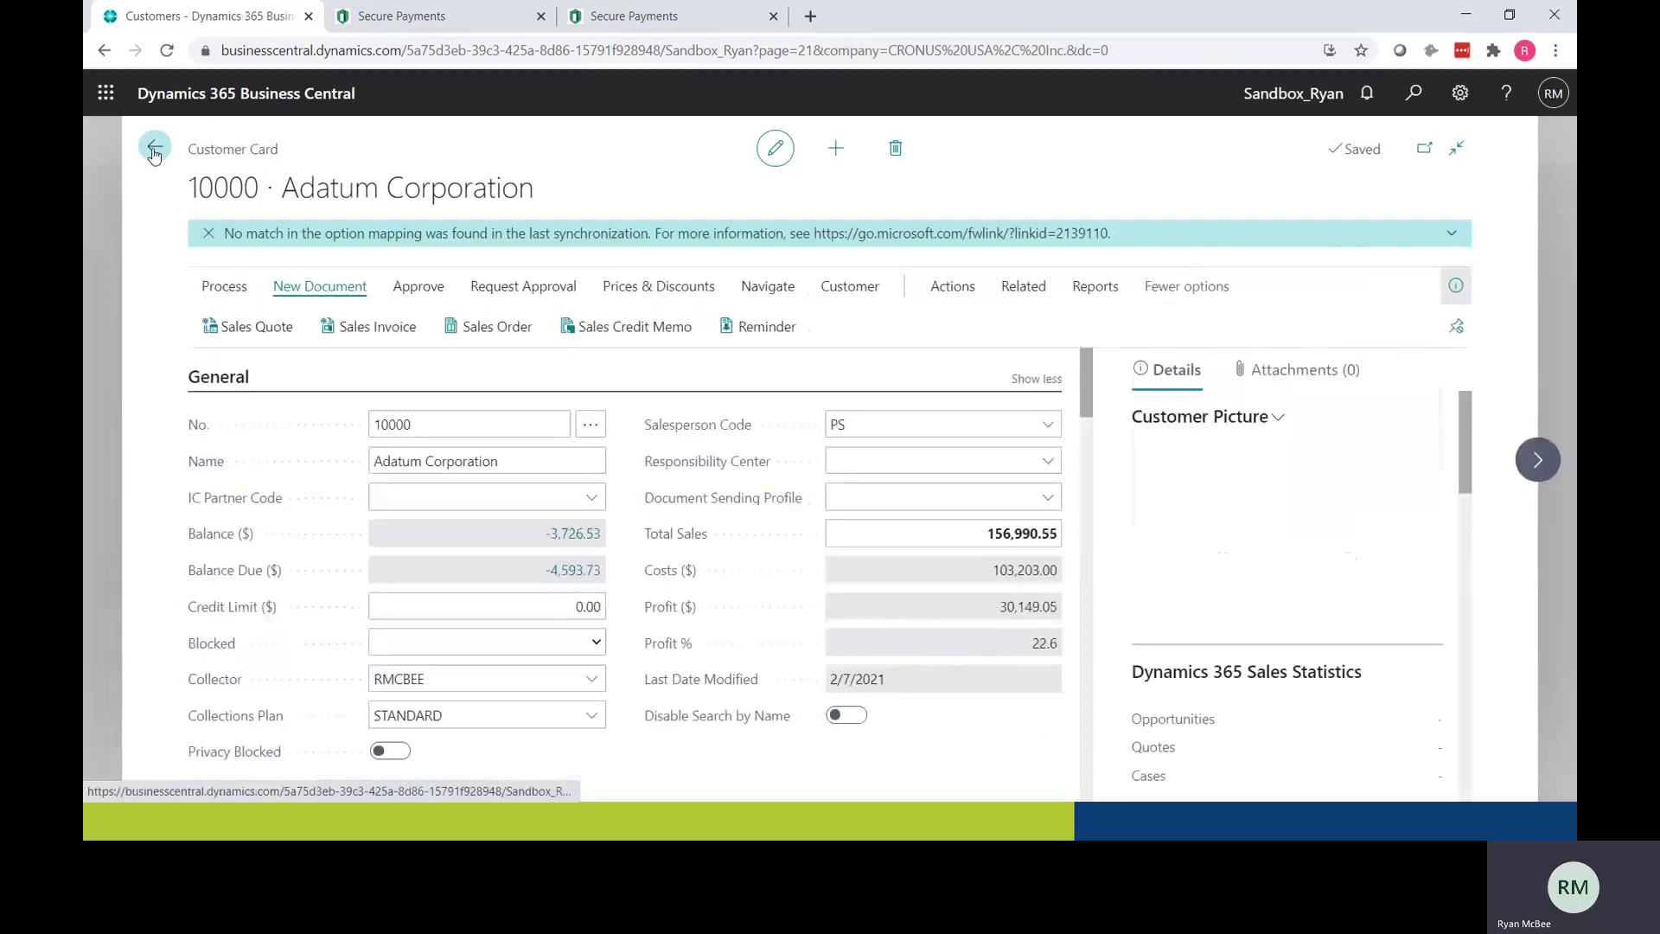
left_click(377, 328)
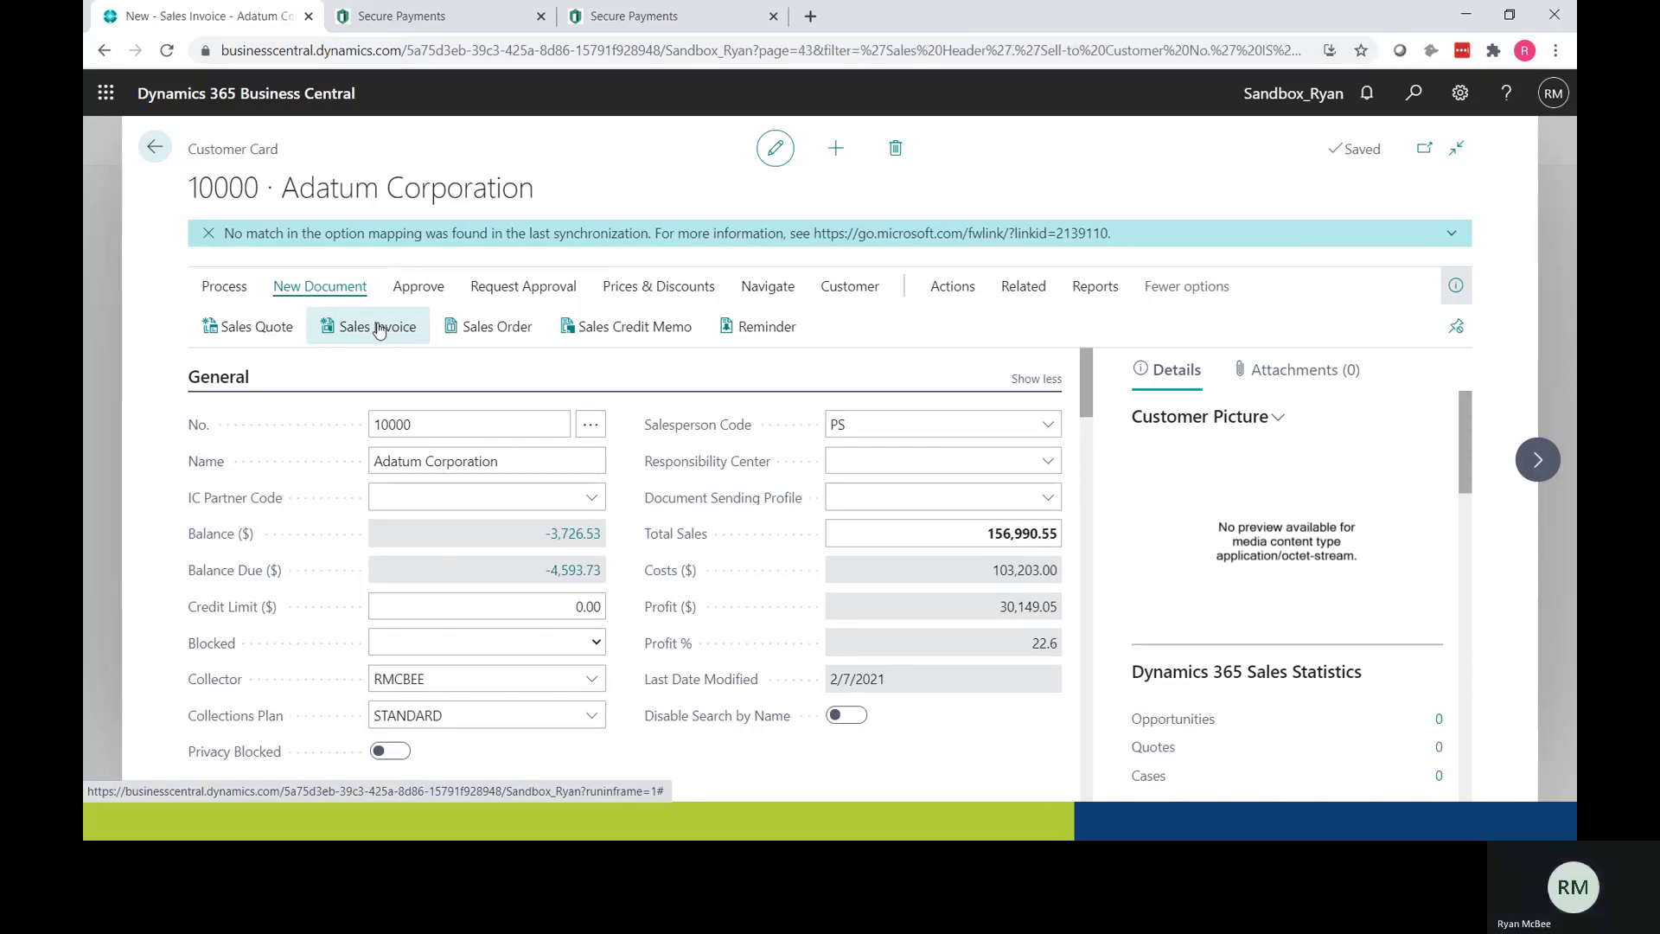
scroll(501, 545, "down", 6)
left_click(451, 477)
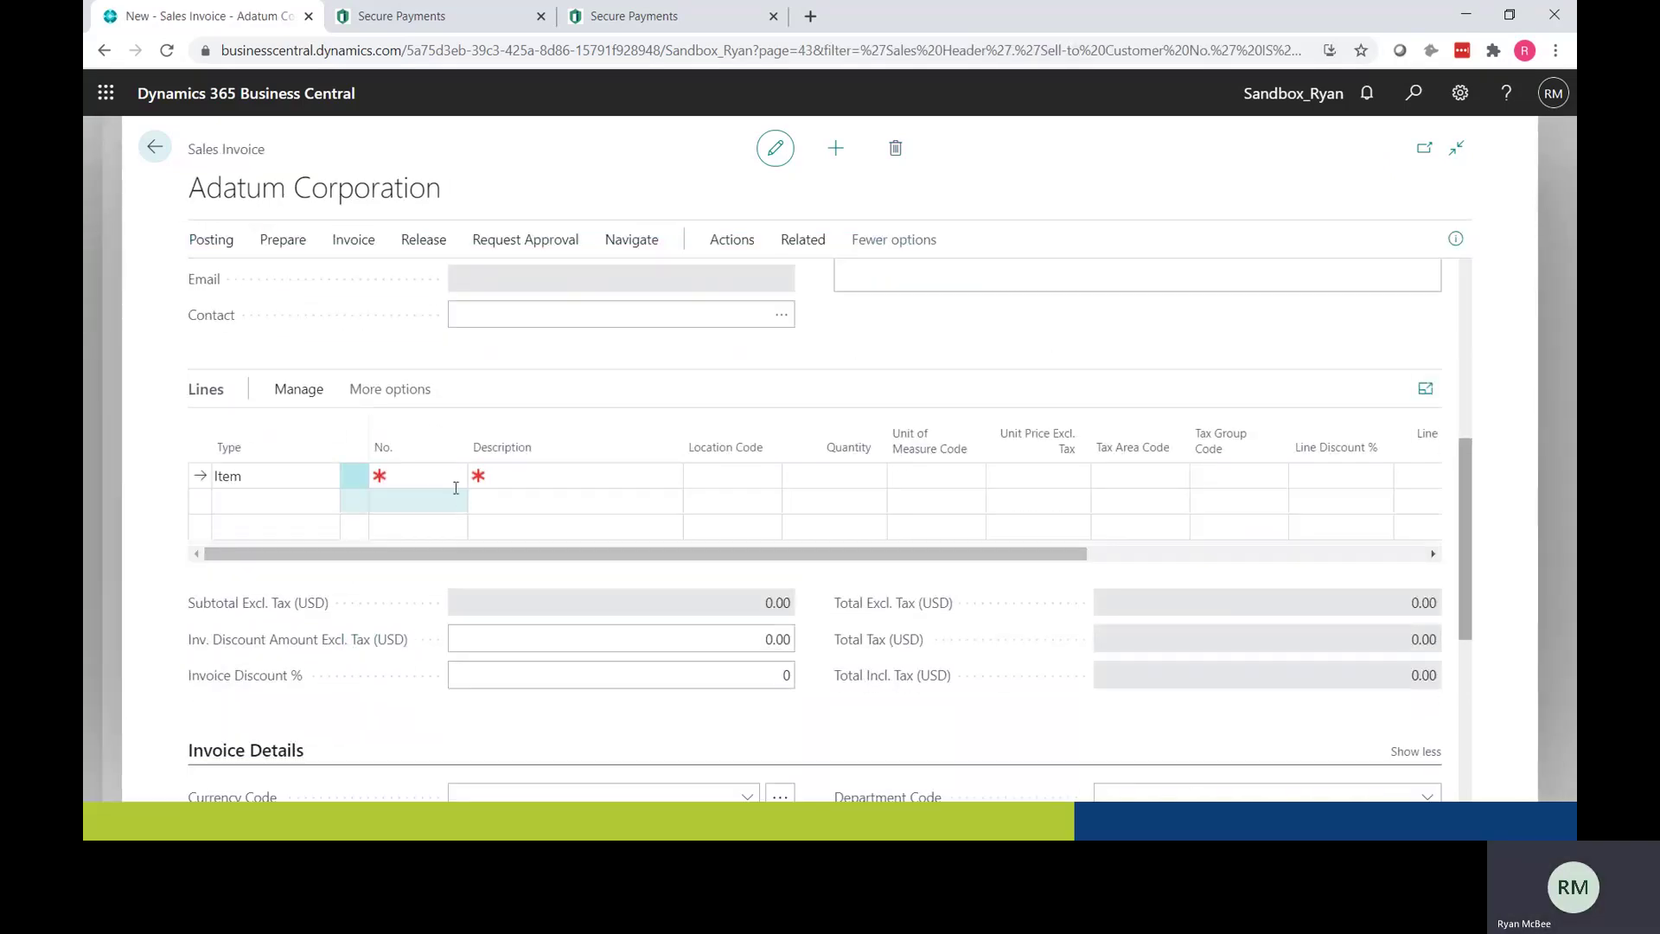
left_click(499, 641)
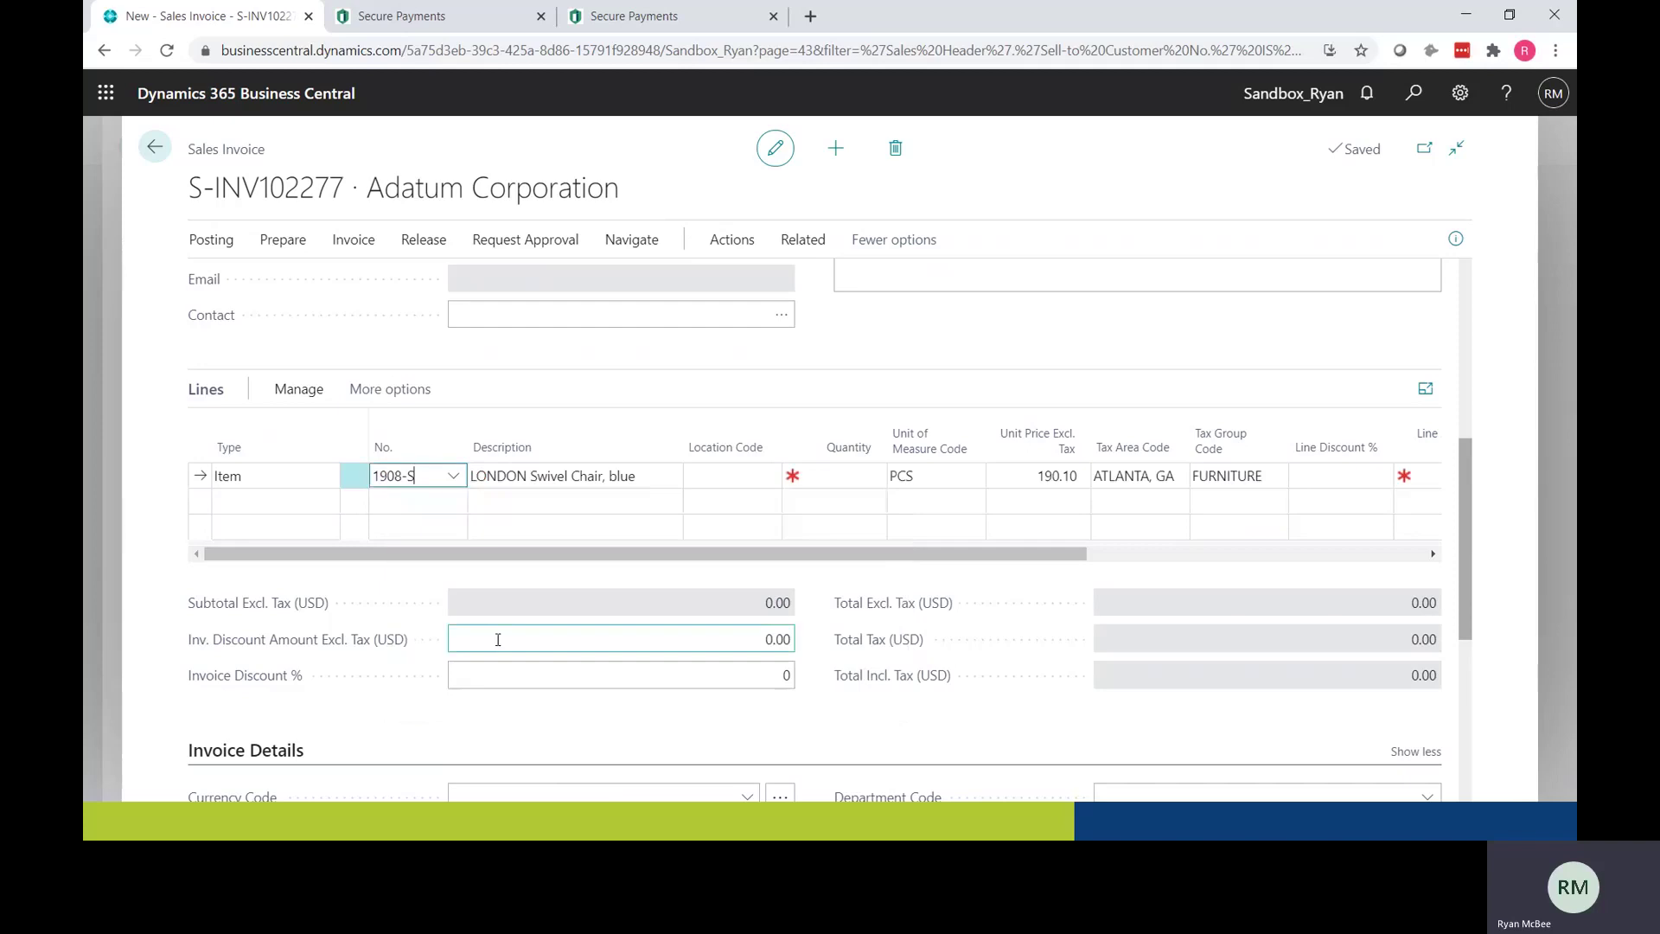
left_click(831, 473)
type("1")
key("Tab")
key("Tab")
key("Tab")
key("Tab")
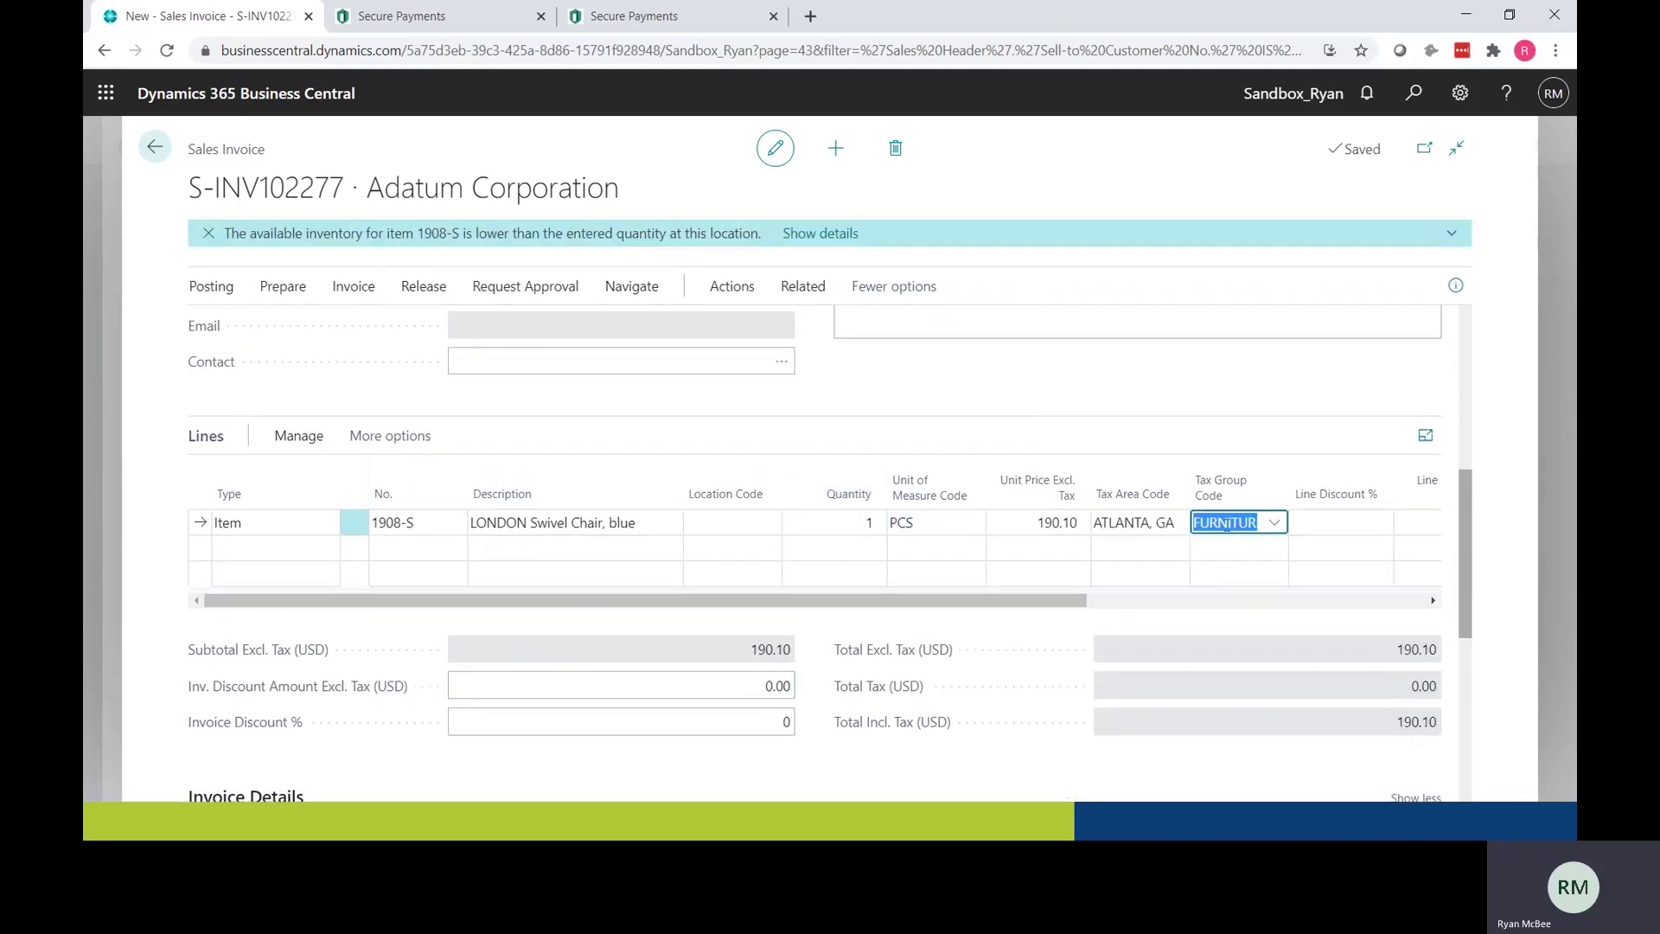
key("Tab")
key("Tab")
key("Tab")
Step: Post and send invoice S-INV102277 to disk as PDF PS-INV103610
scroll(983, 559, "down", 5)
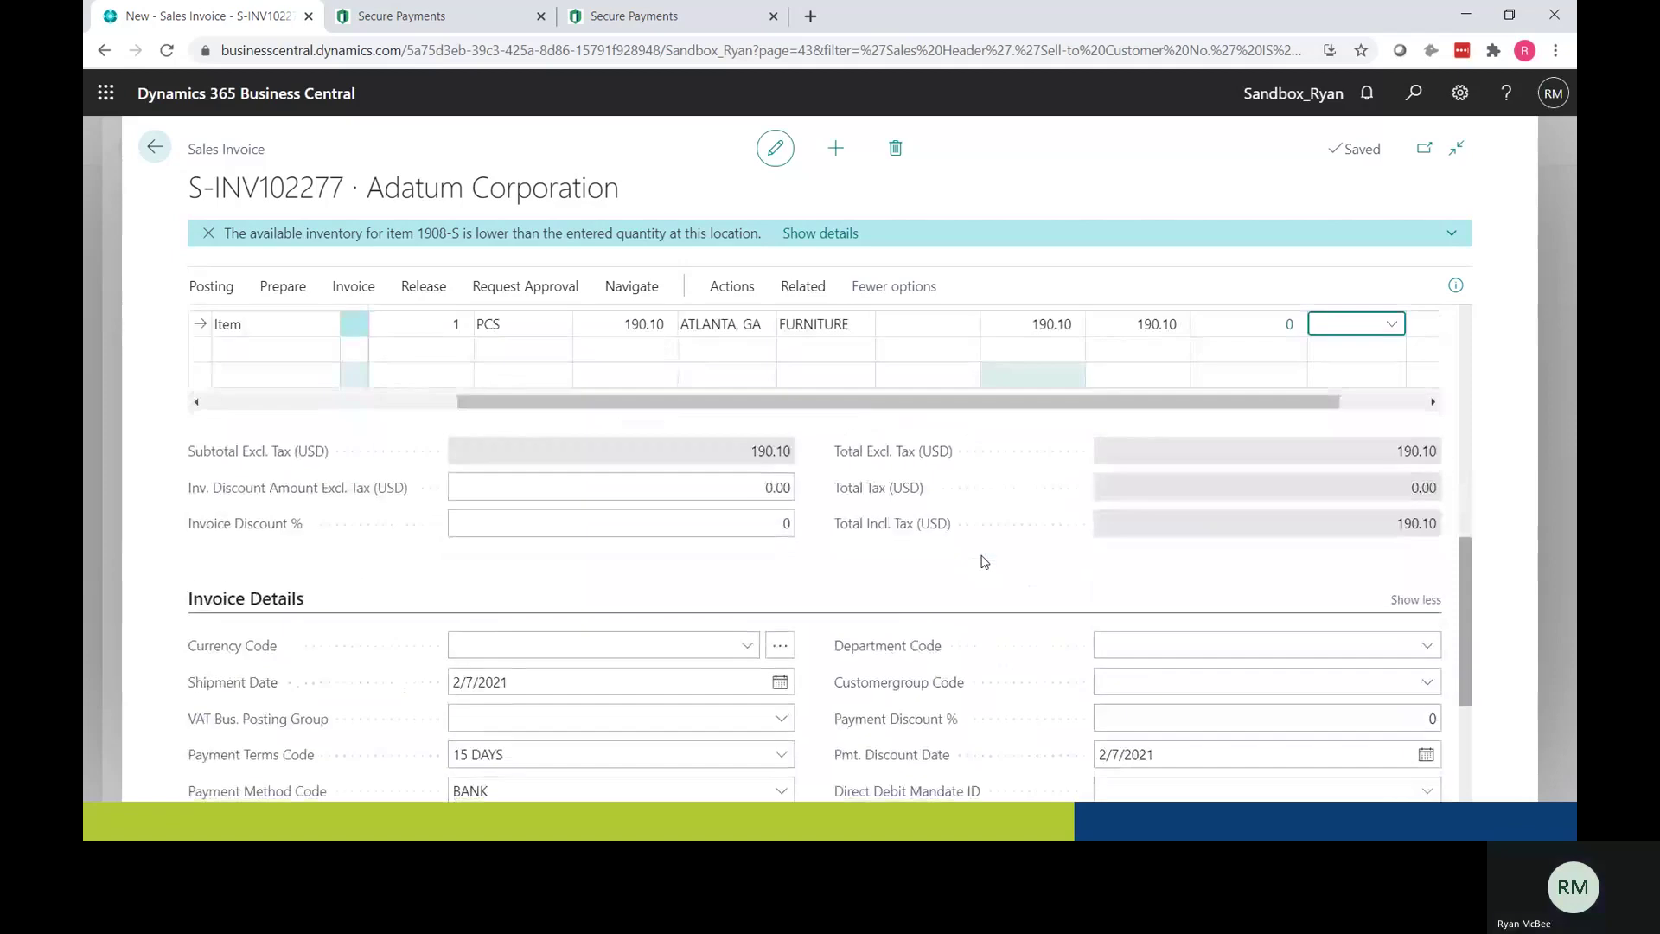
scroll(982, 563, "up", 4)
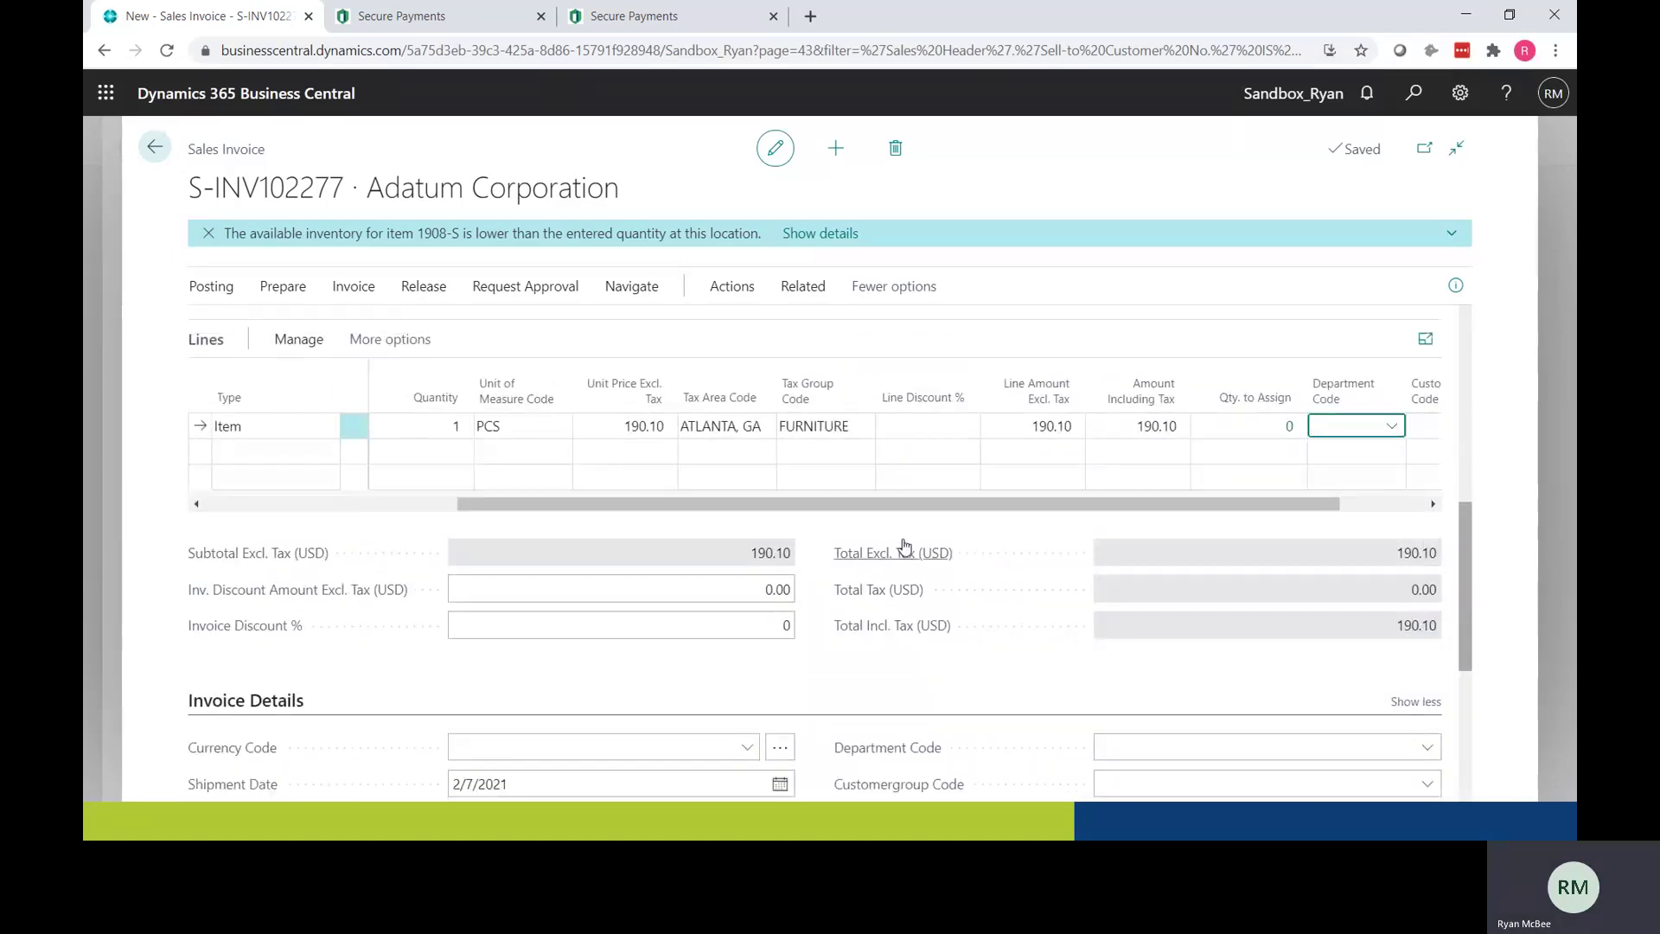
left_click(213, 290)
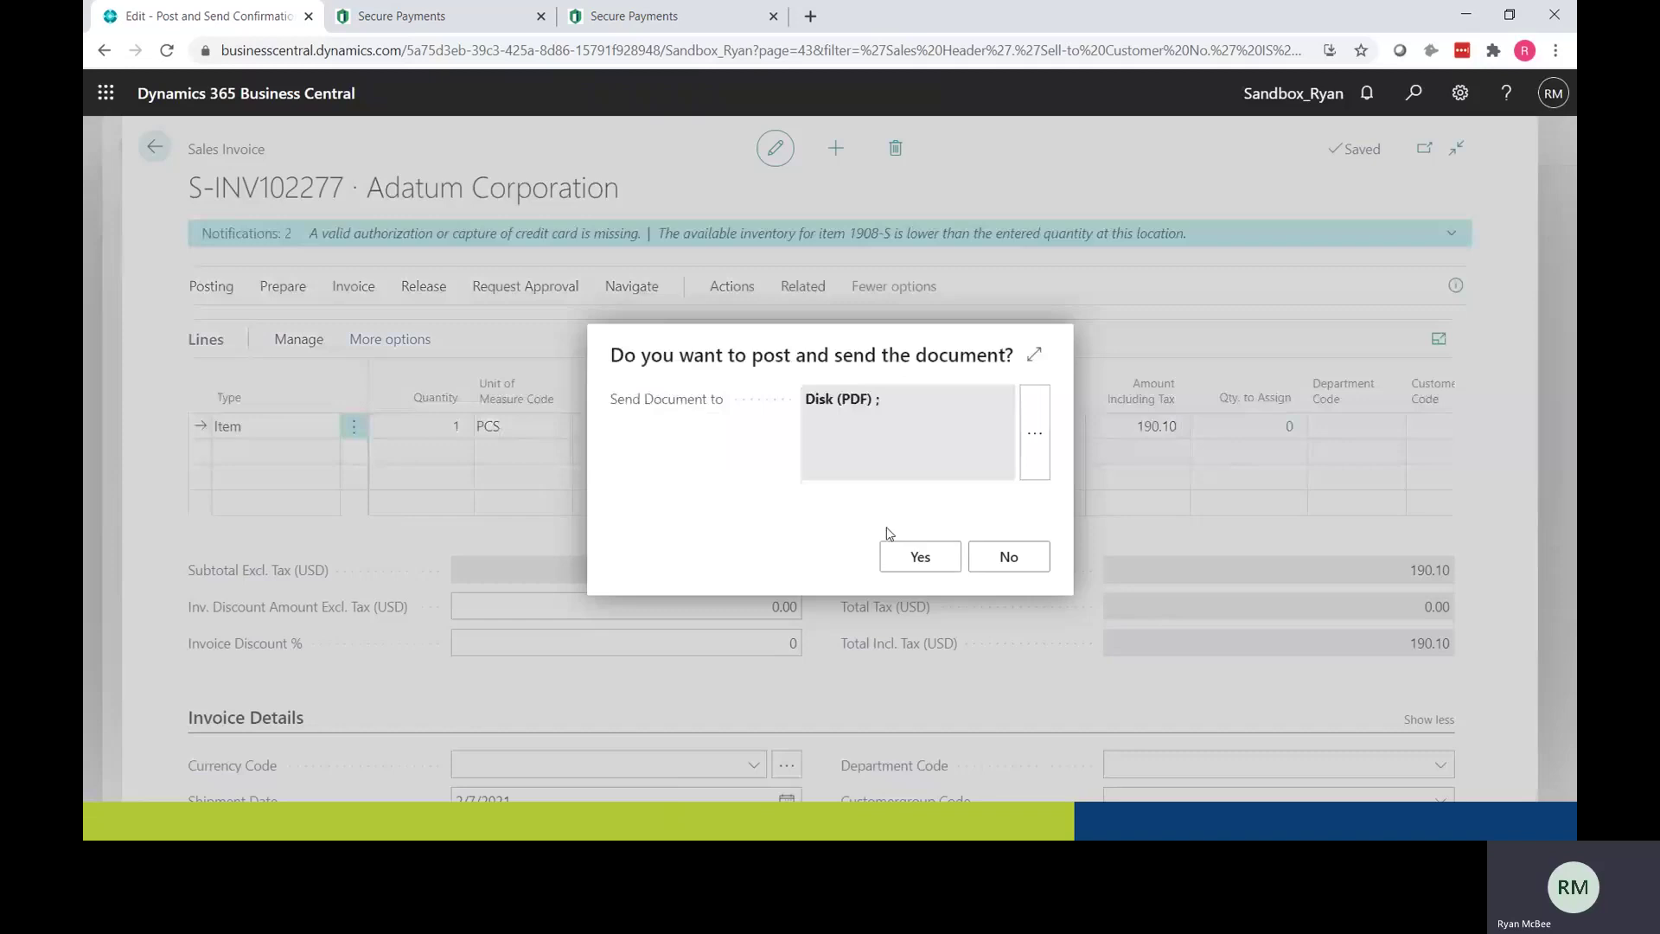
left_click(920, 557)
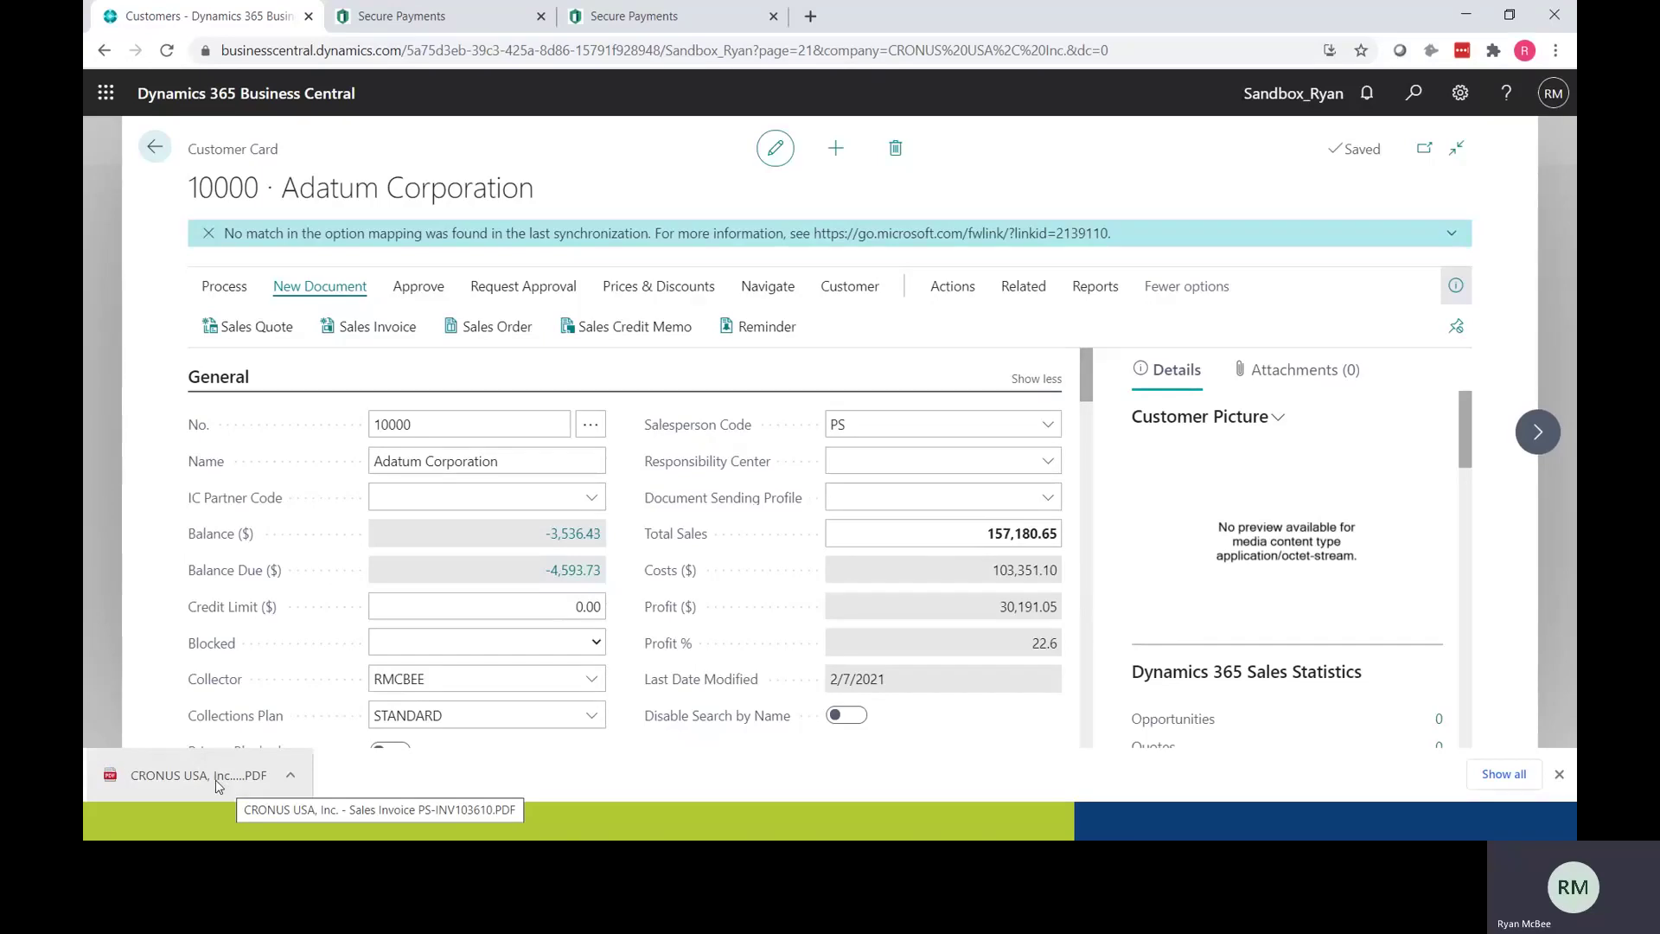
Step: Open the PS-INV103610 PDF and follow its 'Click Here to Approve' link to the iSolutions page
left_click(216, 780)
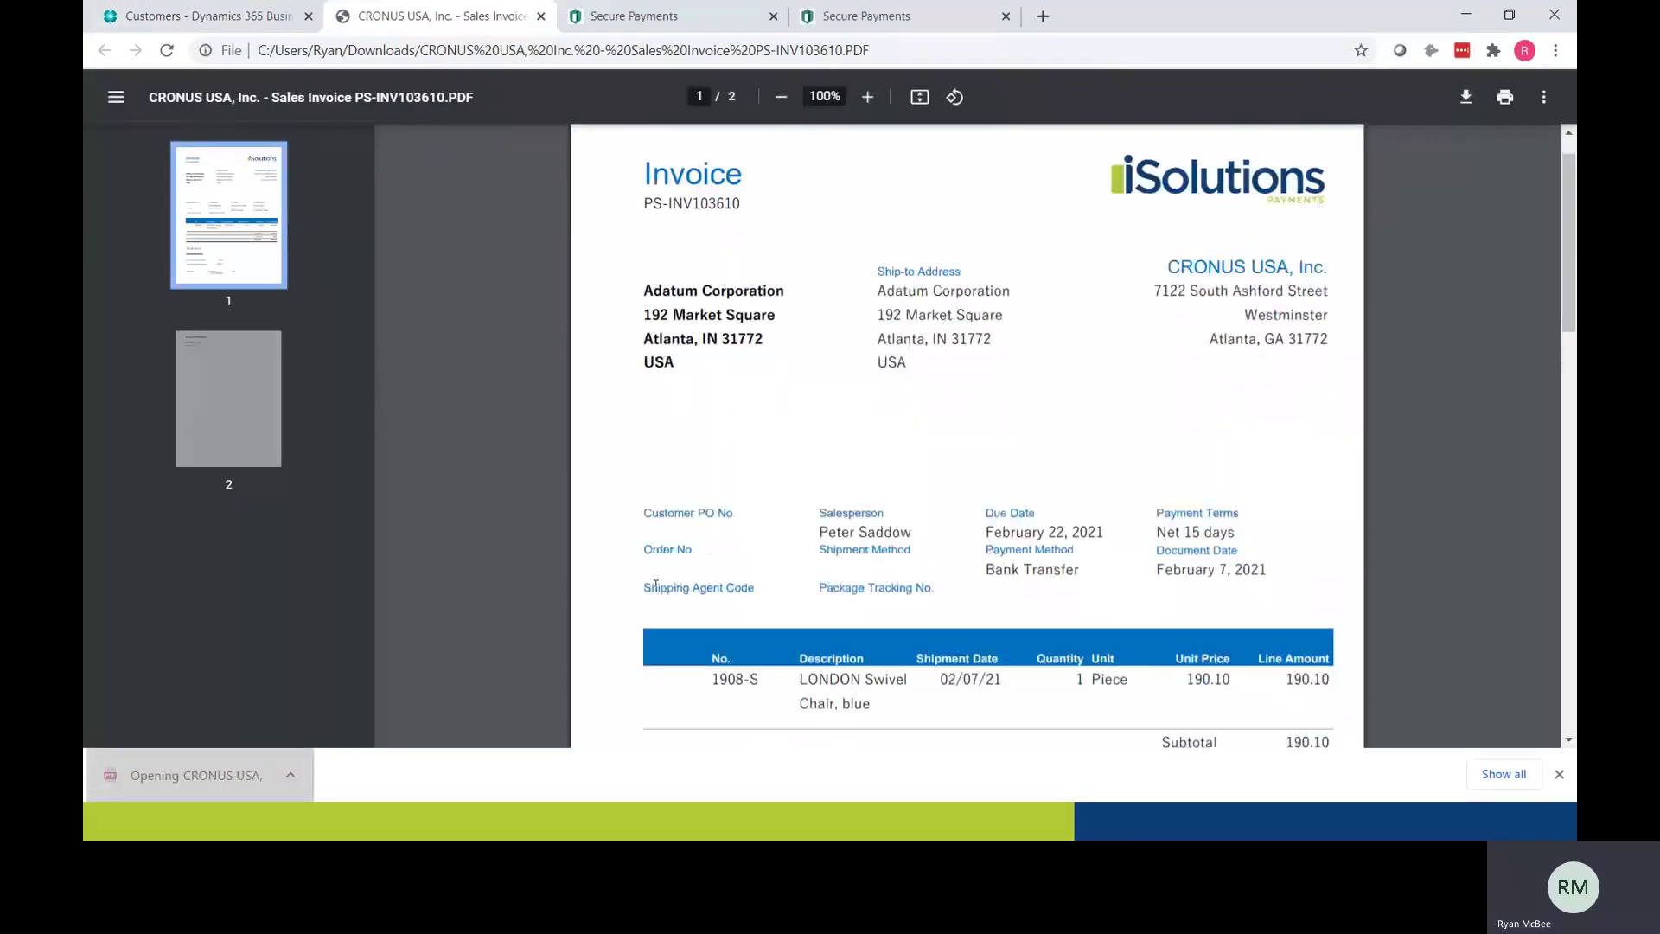
scroll(655, 586, "down", 5)
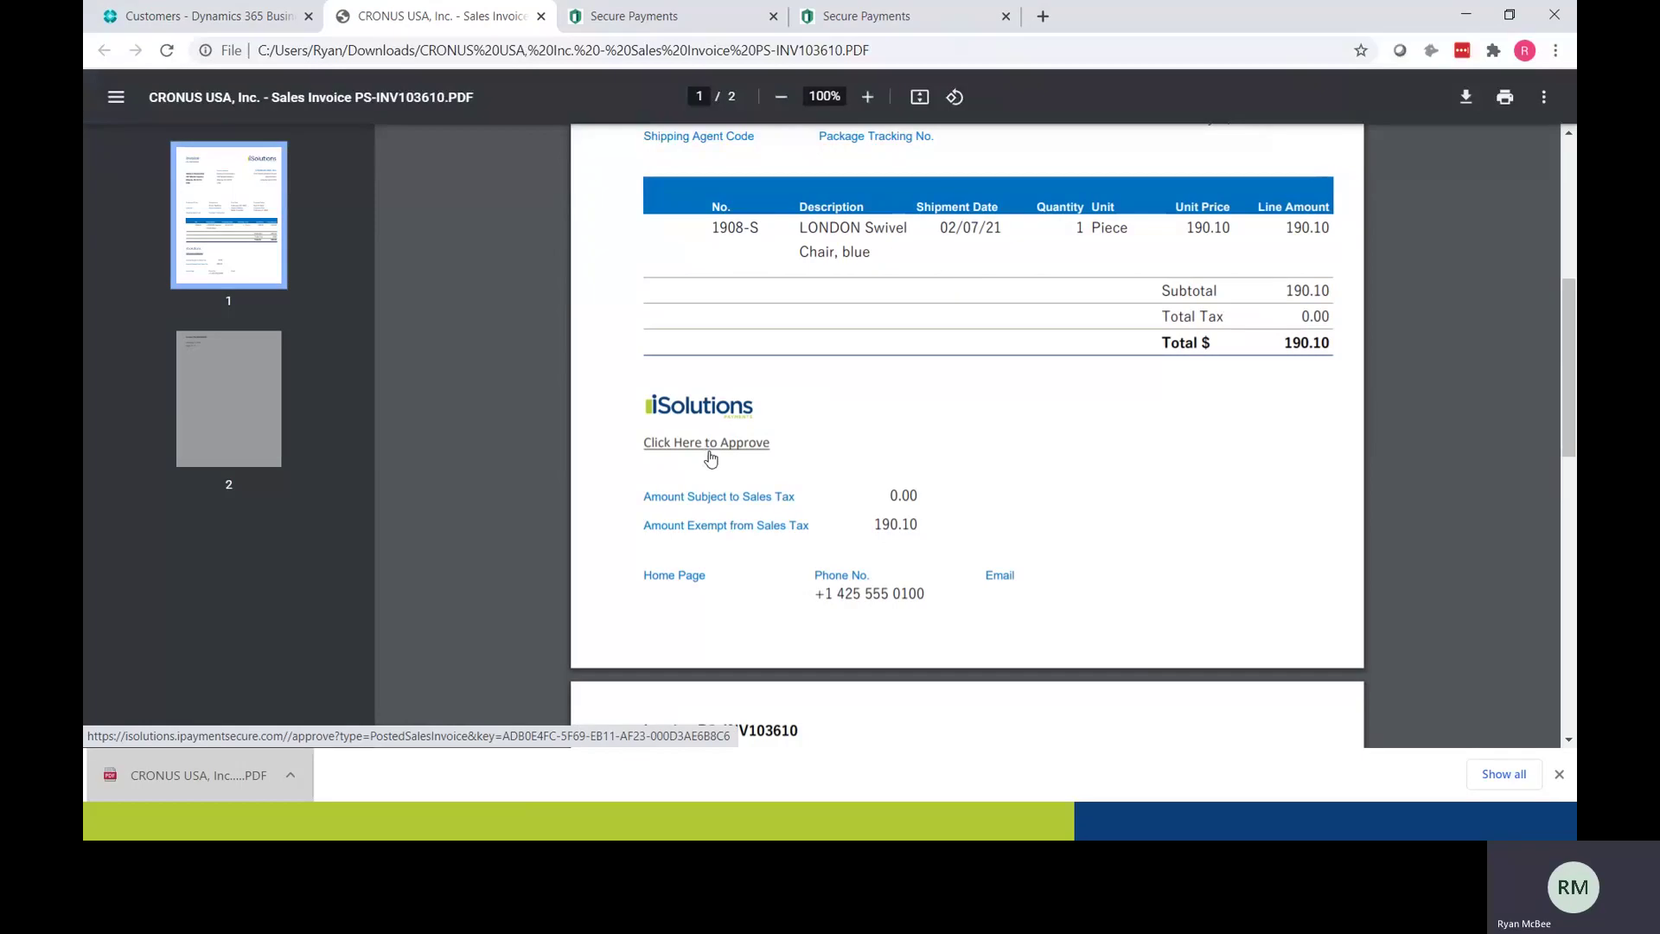
scroll(713, 463, "up", 1)
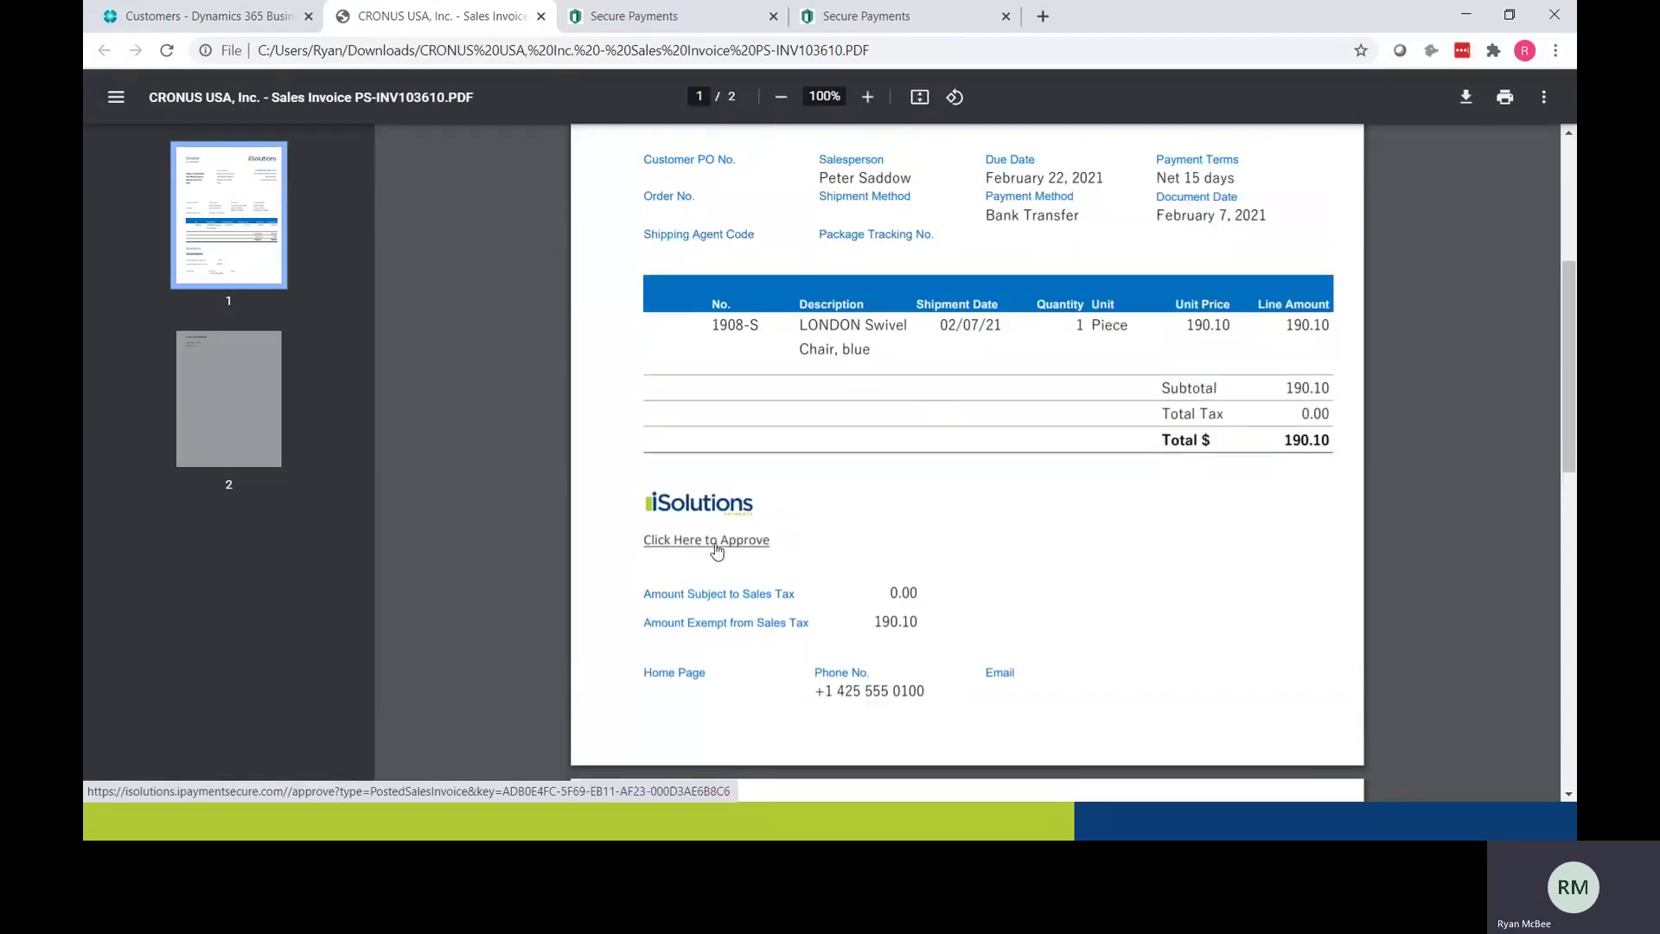
left_click(715, 546)
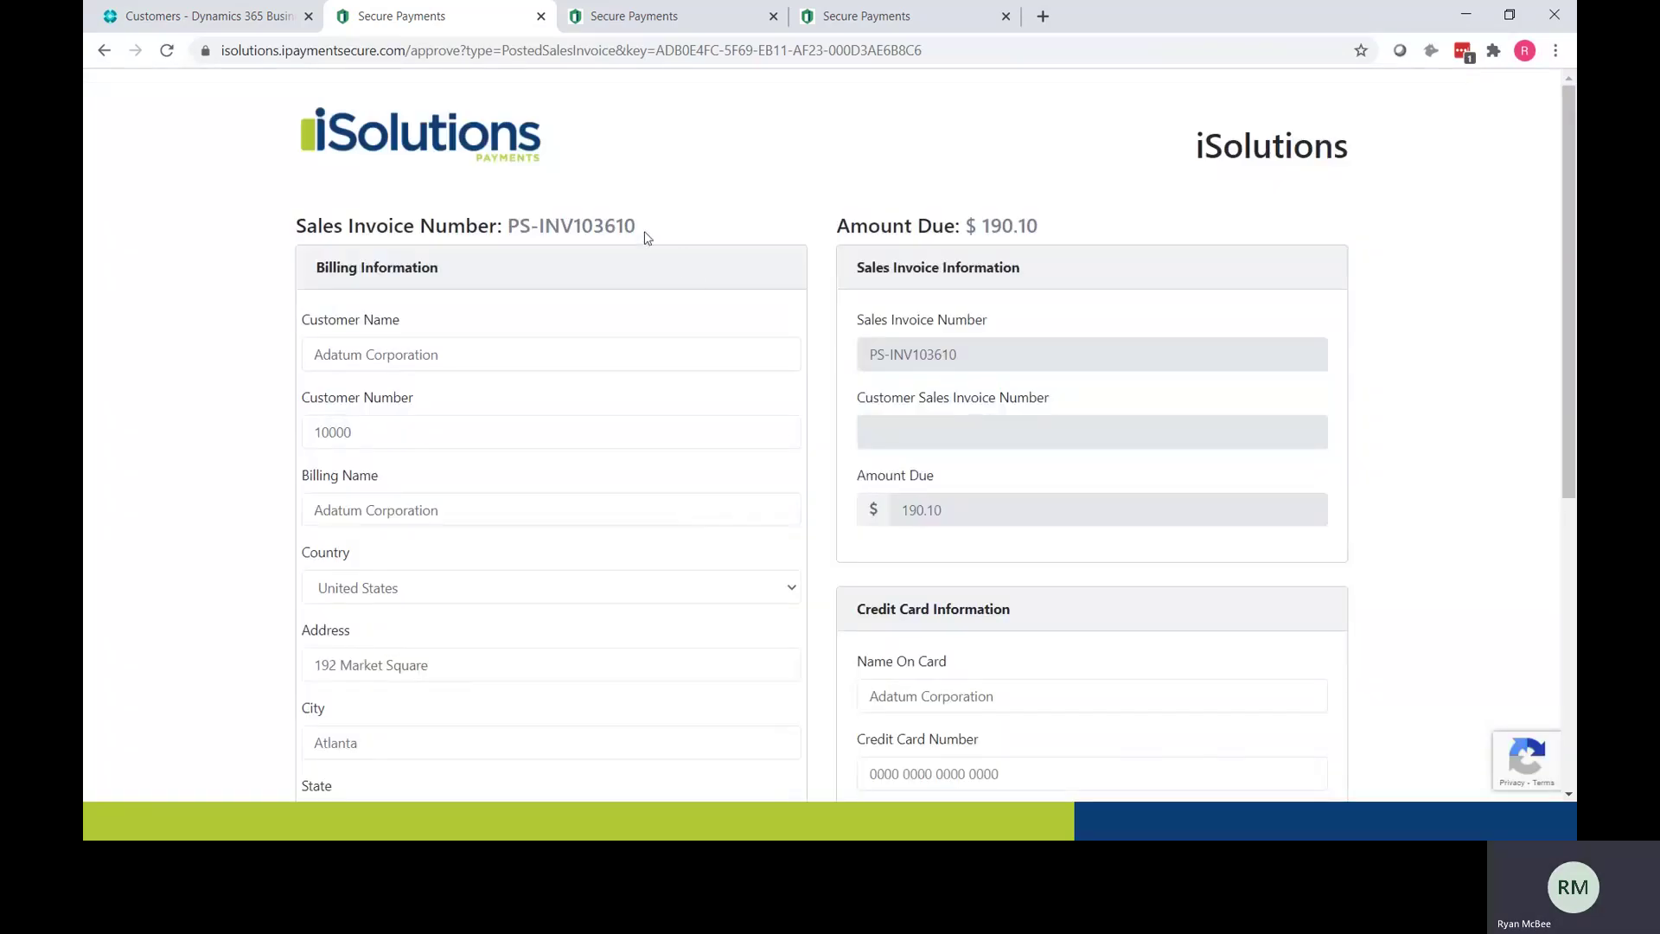
Step: Fill in the credit card number and expiry month and year for PS-INV103610's payment
left_click_drag(626, 225, 580, 226)
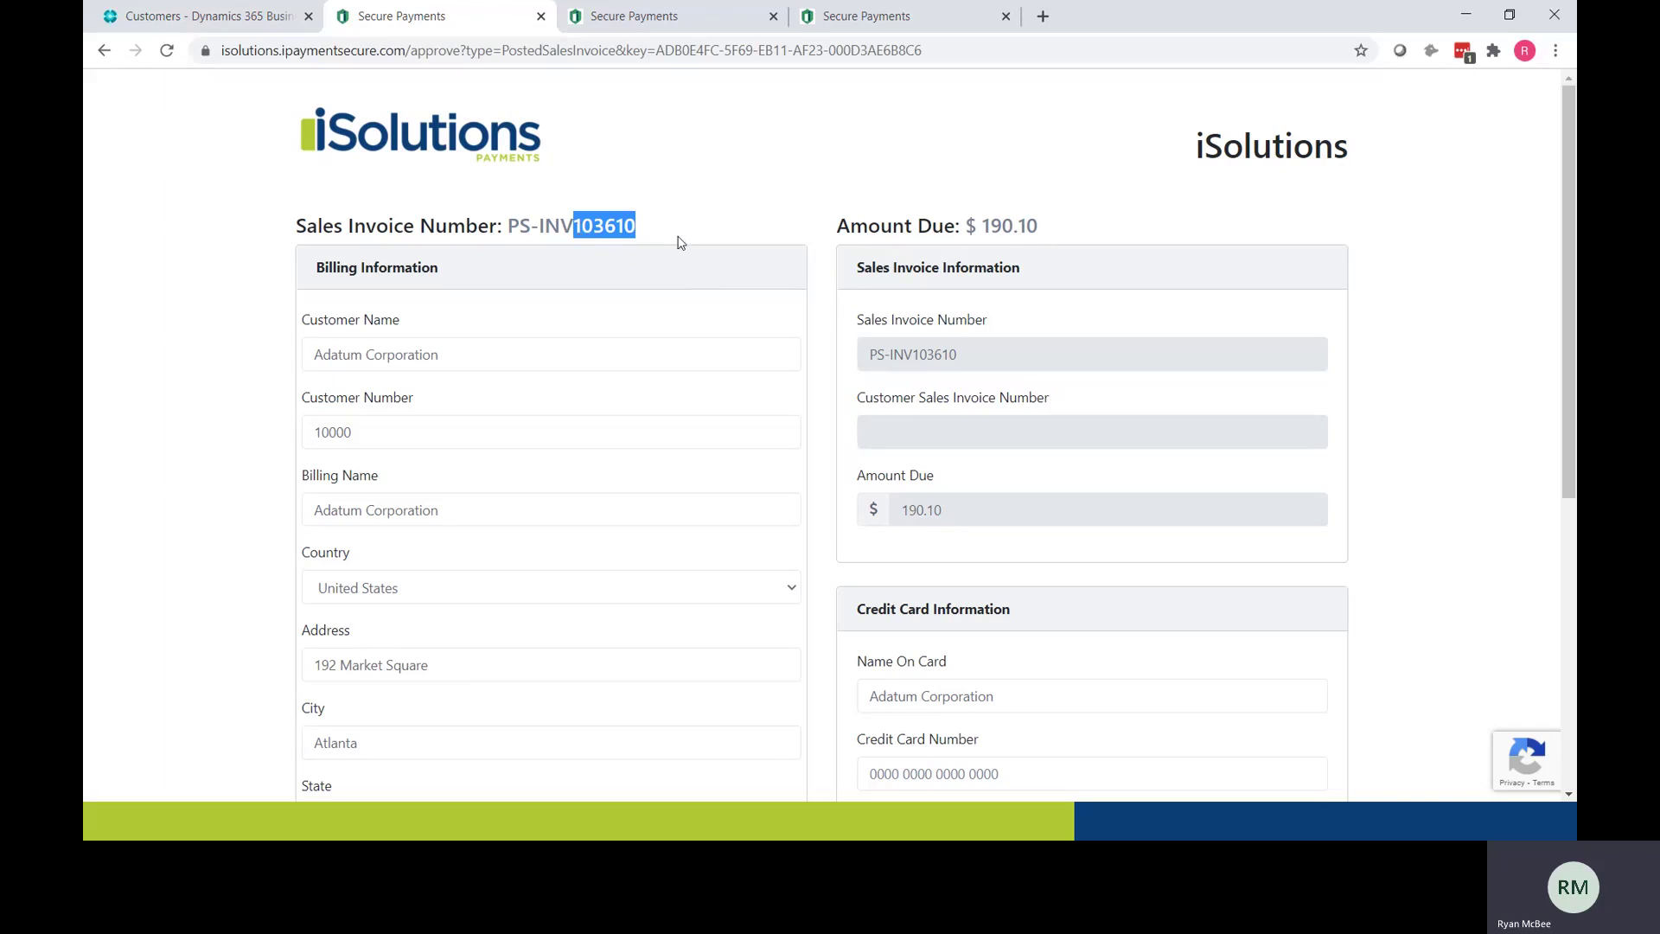
scroll(665, 277, "down", 2)
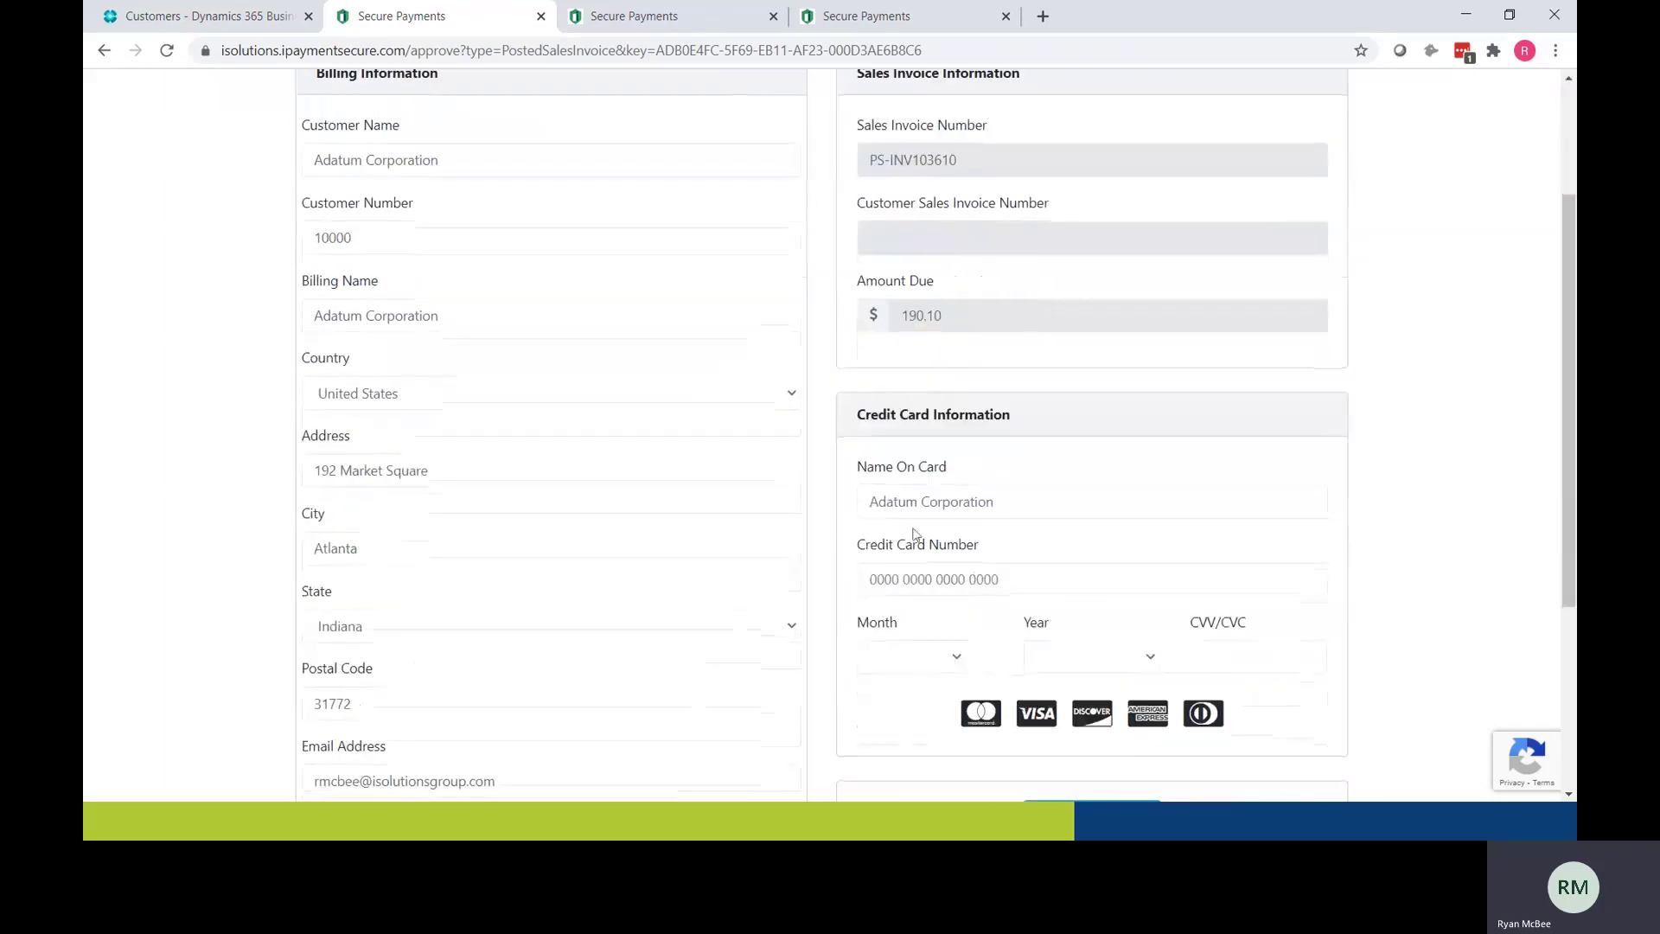
left_click(921, 577)
type("4111 1111 1111 1111")
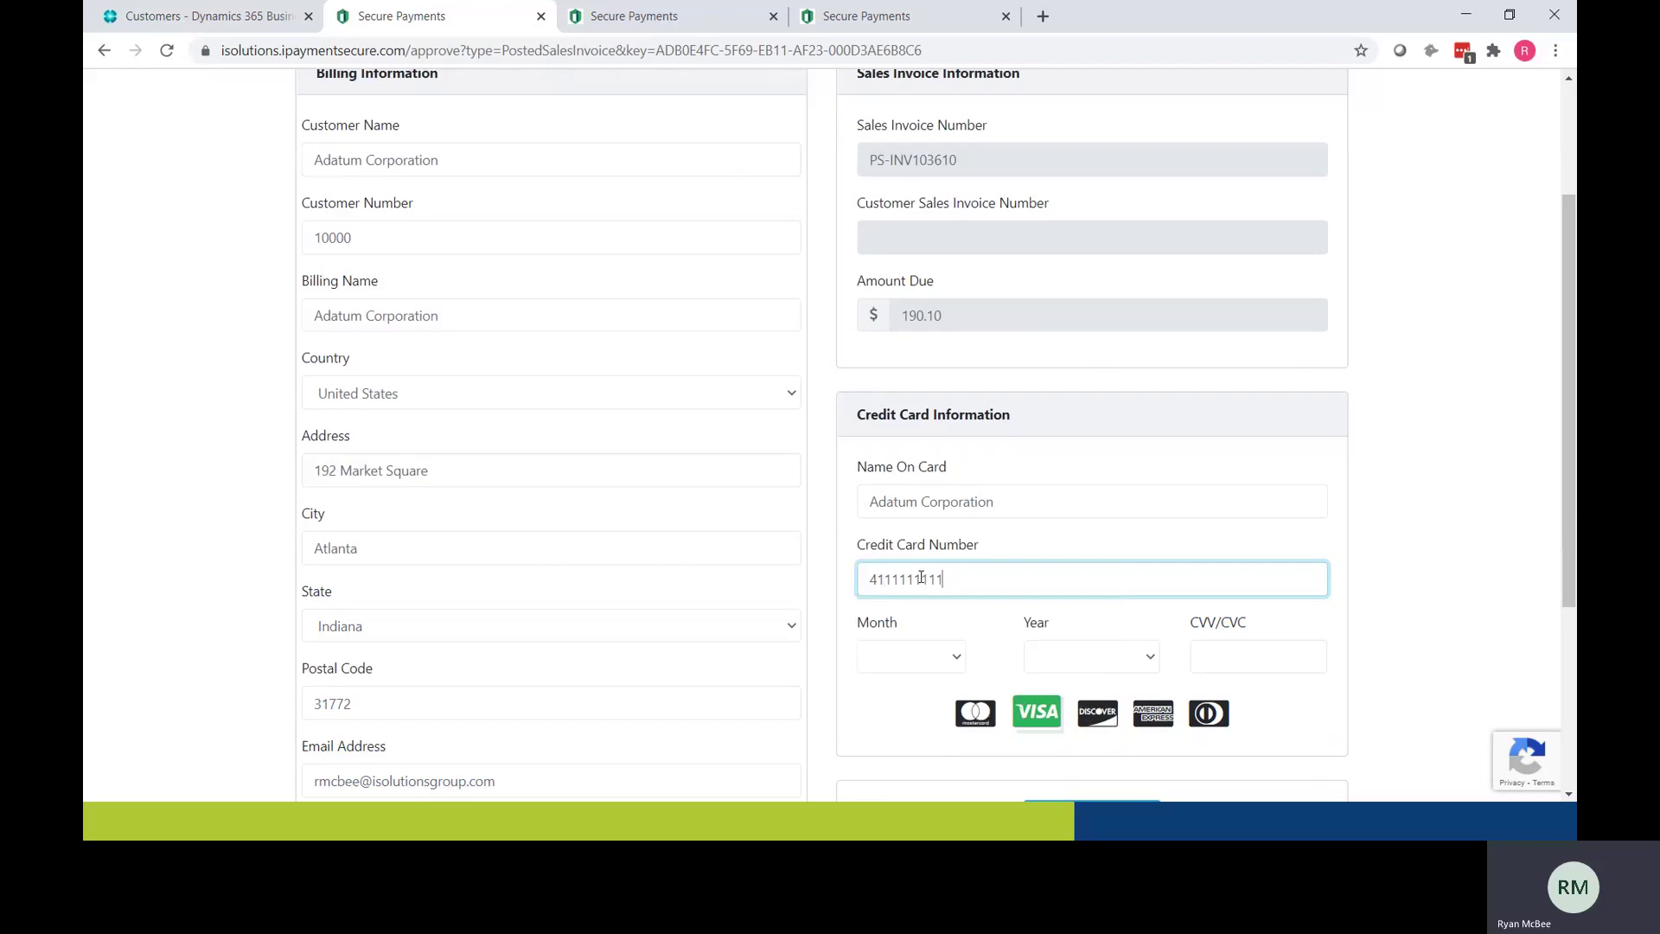
key("Tab")
key("3")
key("Tab")
type("2022")
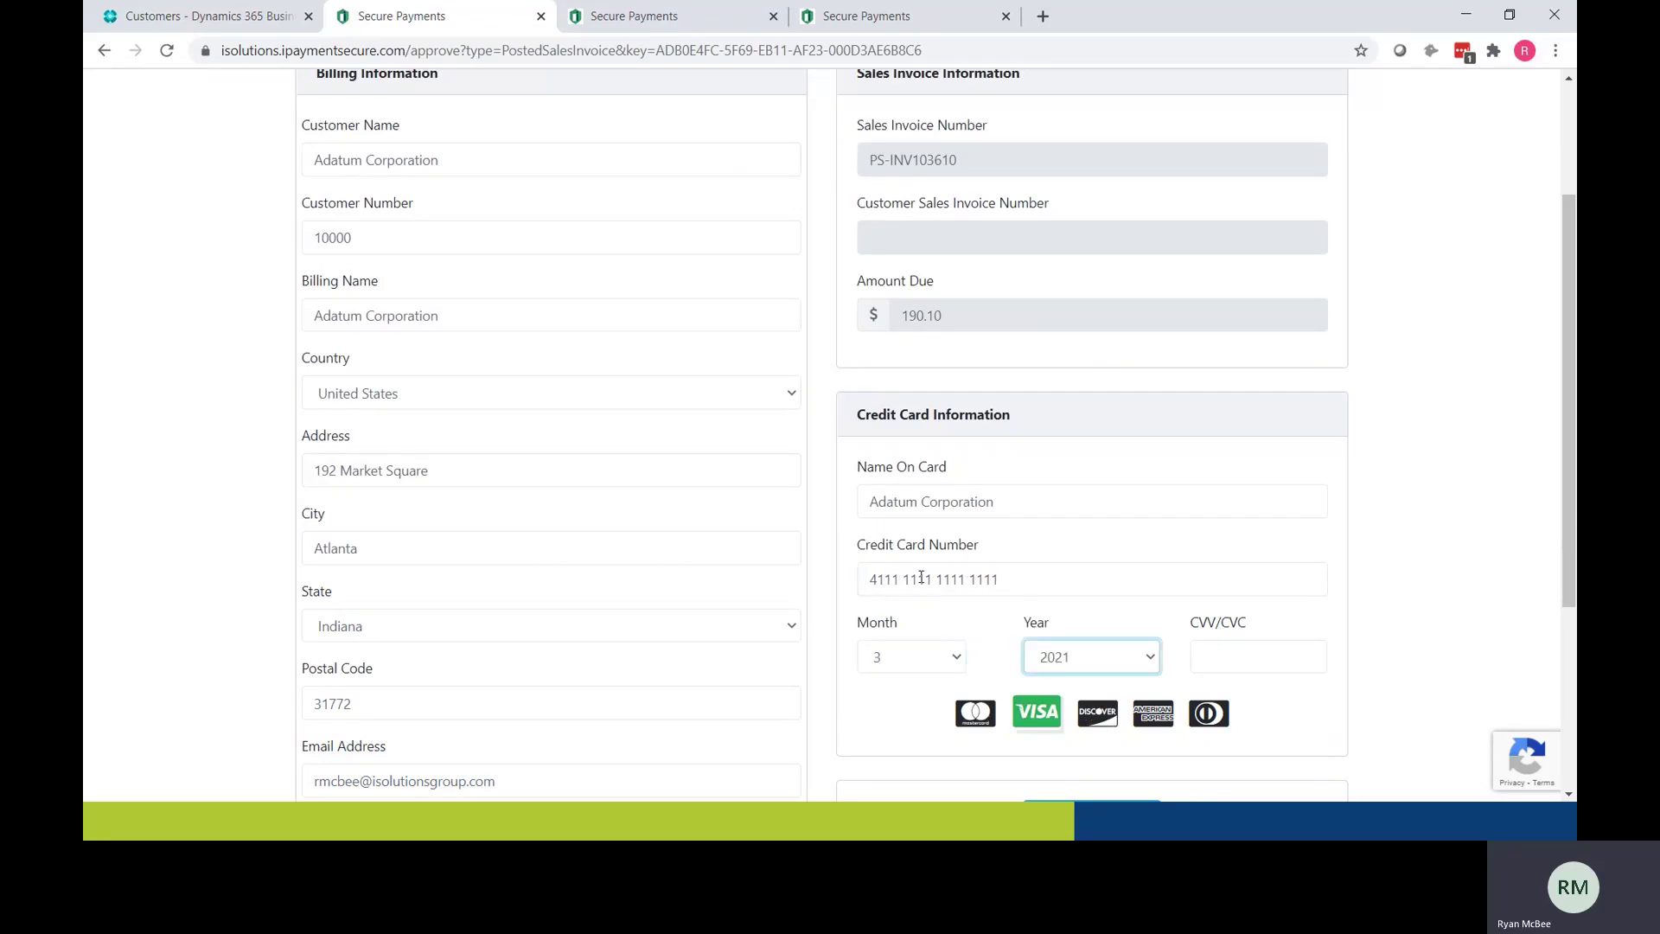
key("Tab")
Step: Authorize the $190.10 payment and return to Adatum Corporation's customer card
scroll(920, 577, "down", 3)
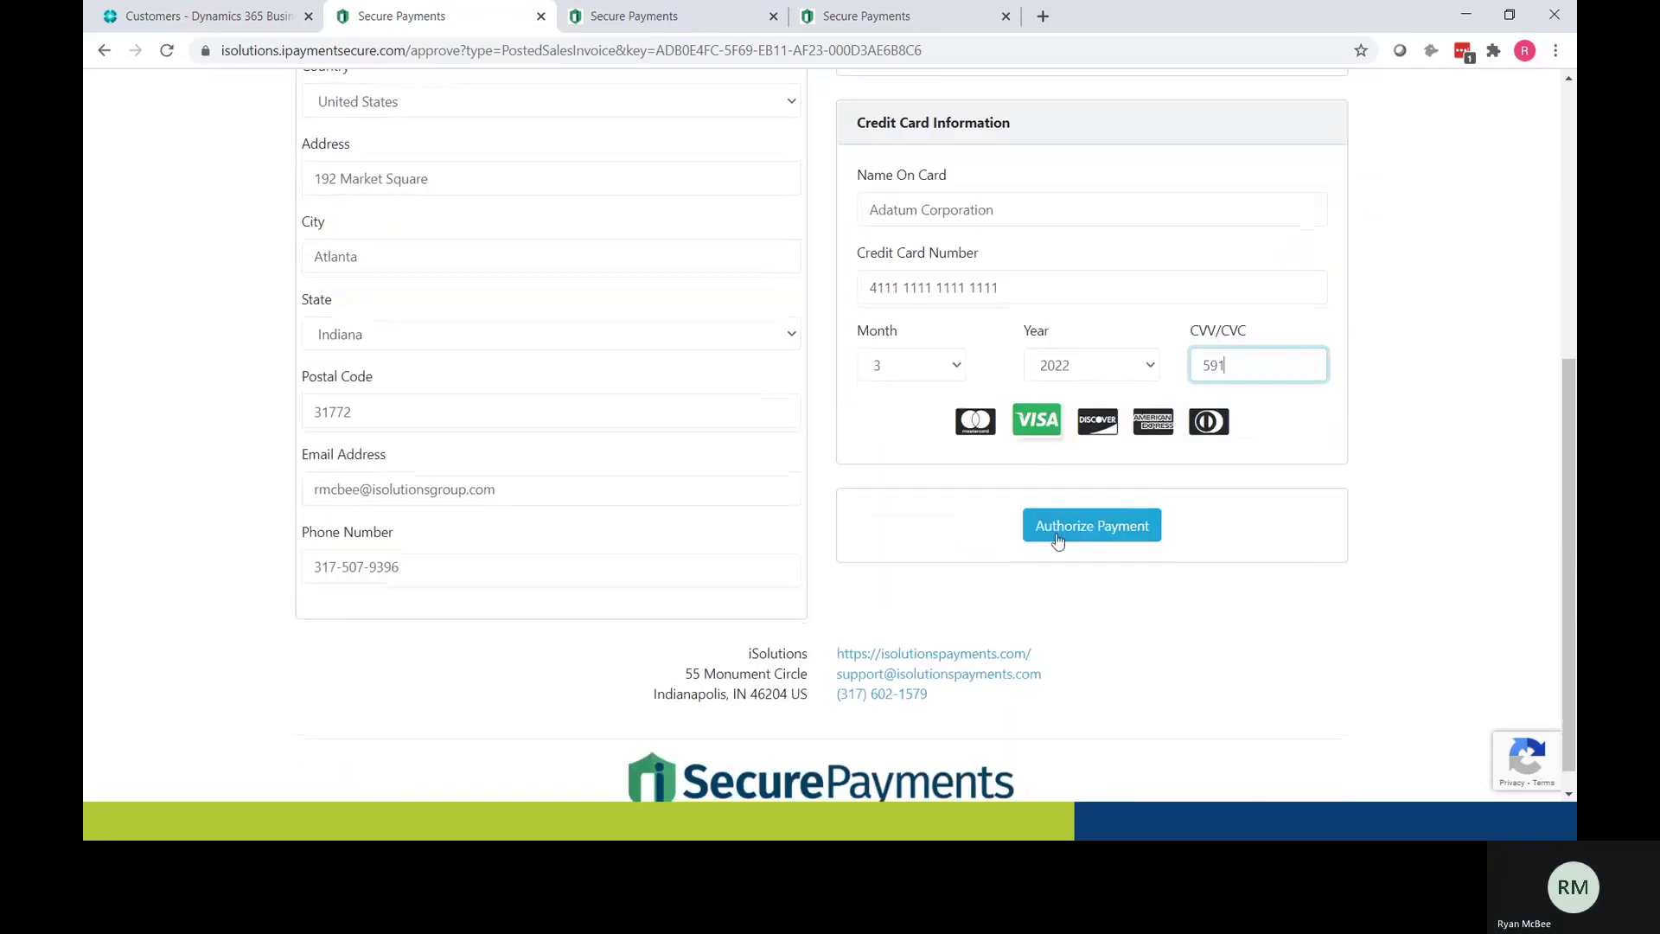
left_click(1089, 526)
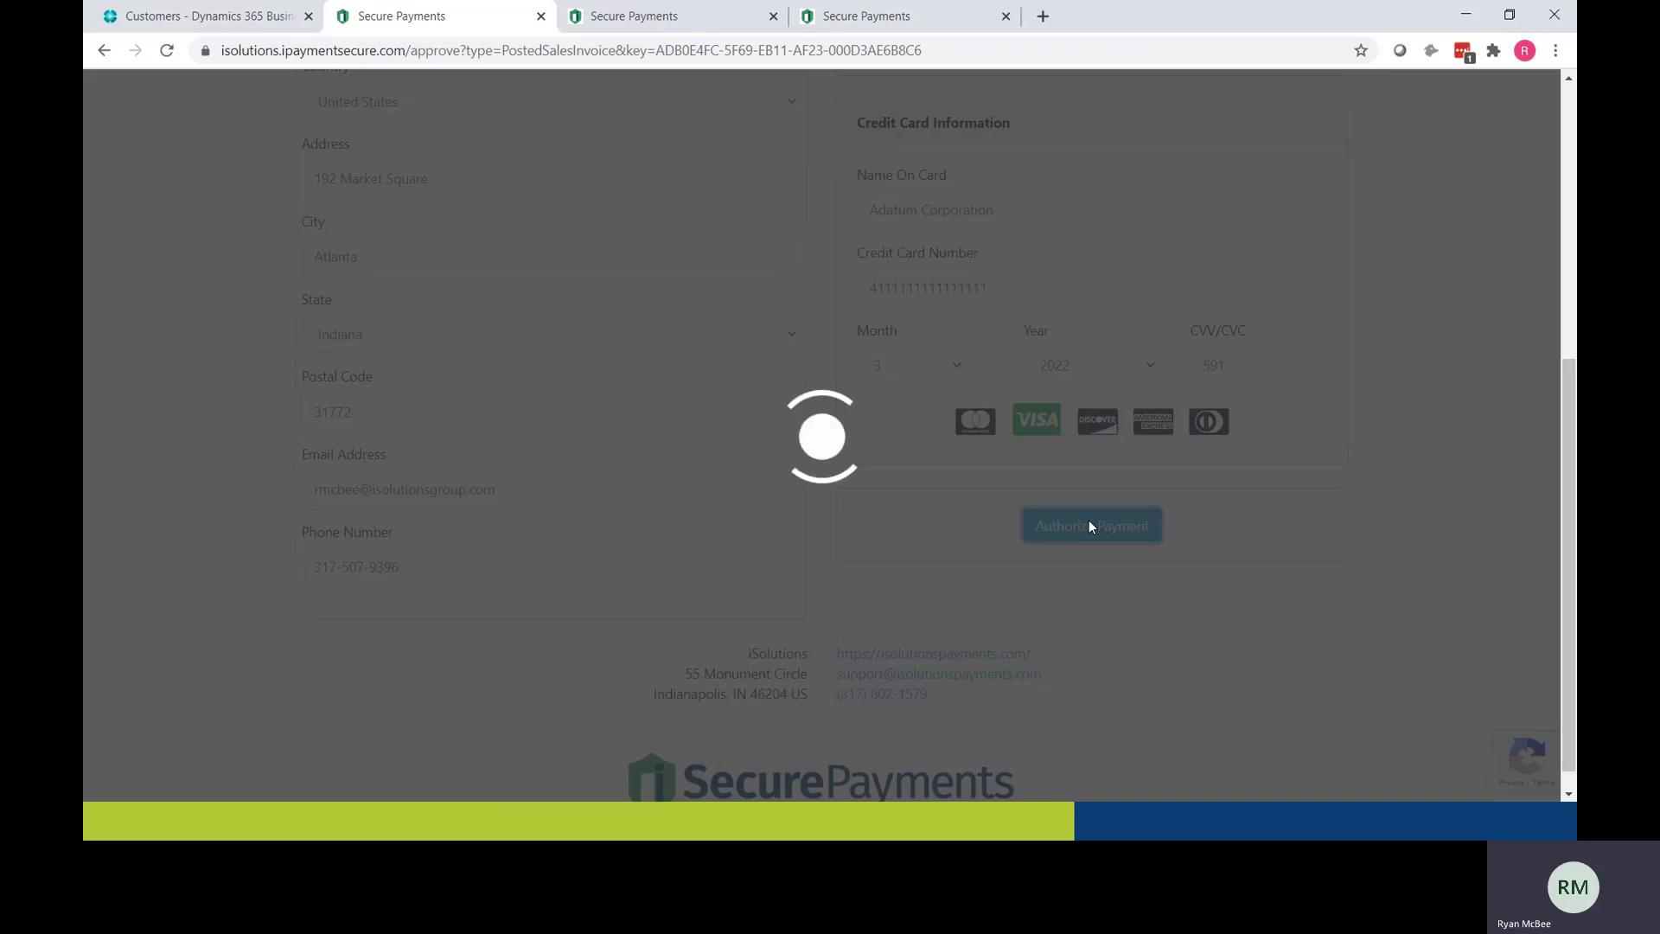
scroll(972, 544, "up", 1)
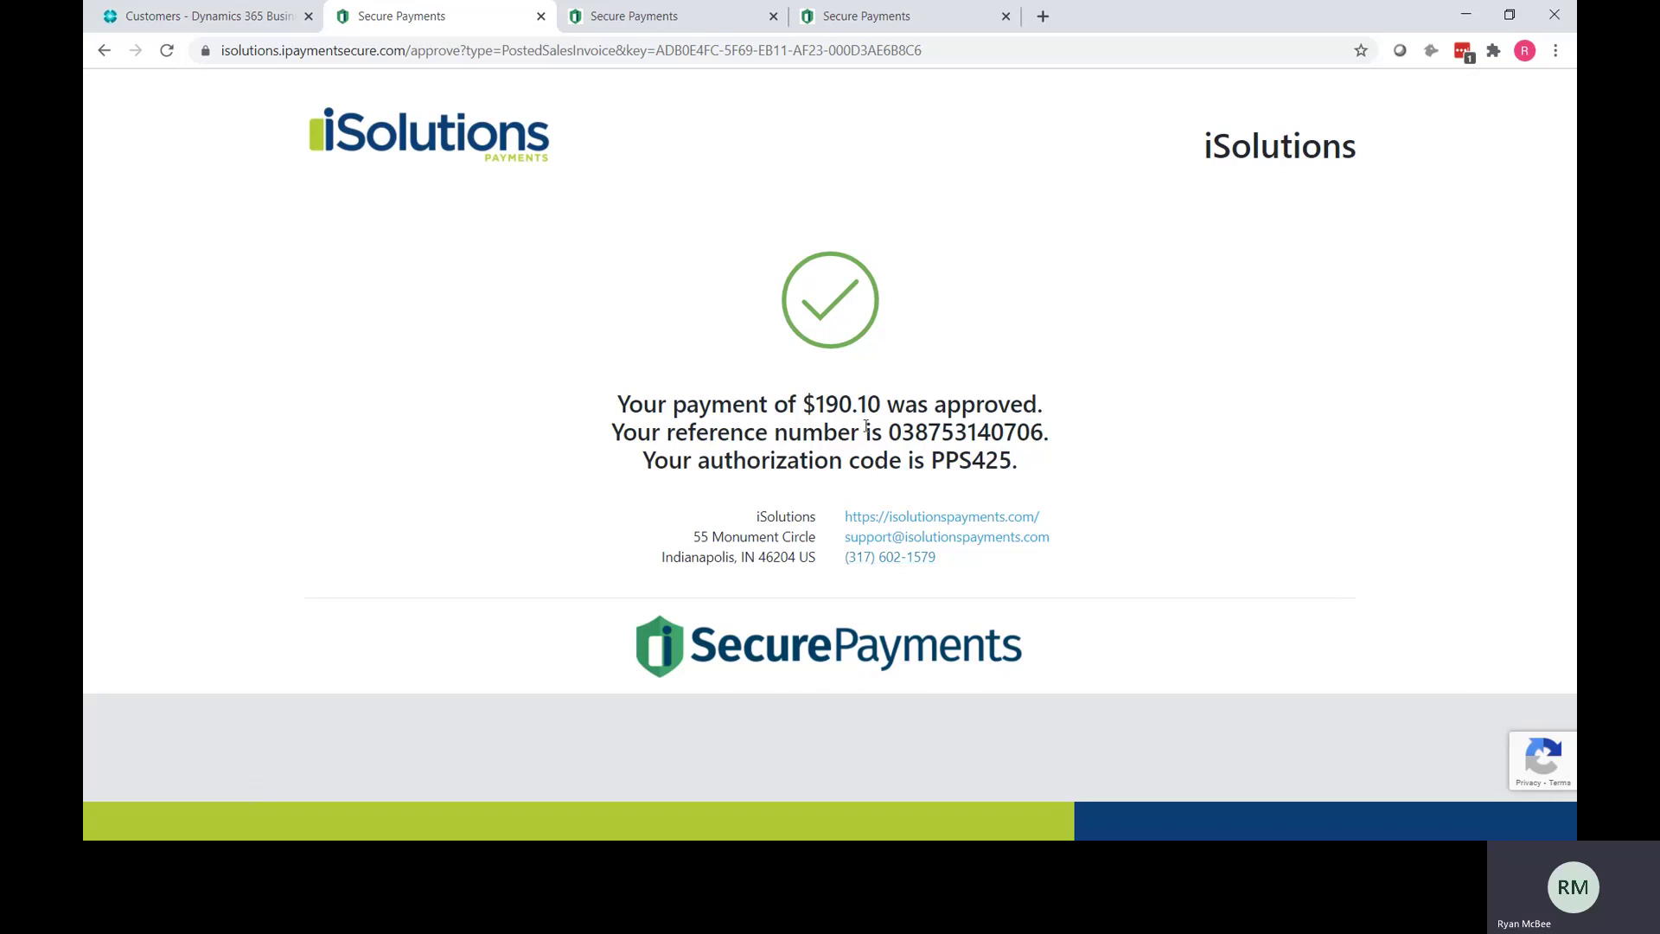
left_click(207, 21)
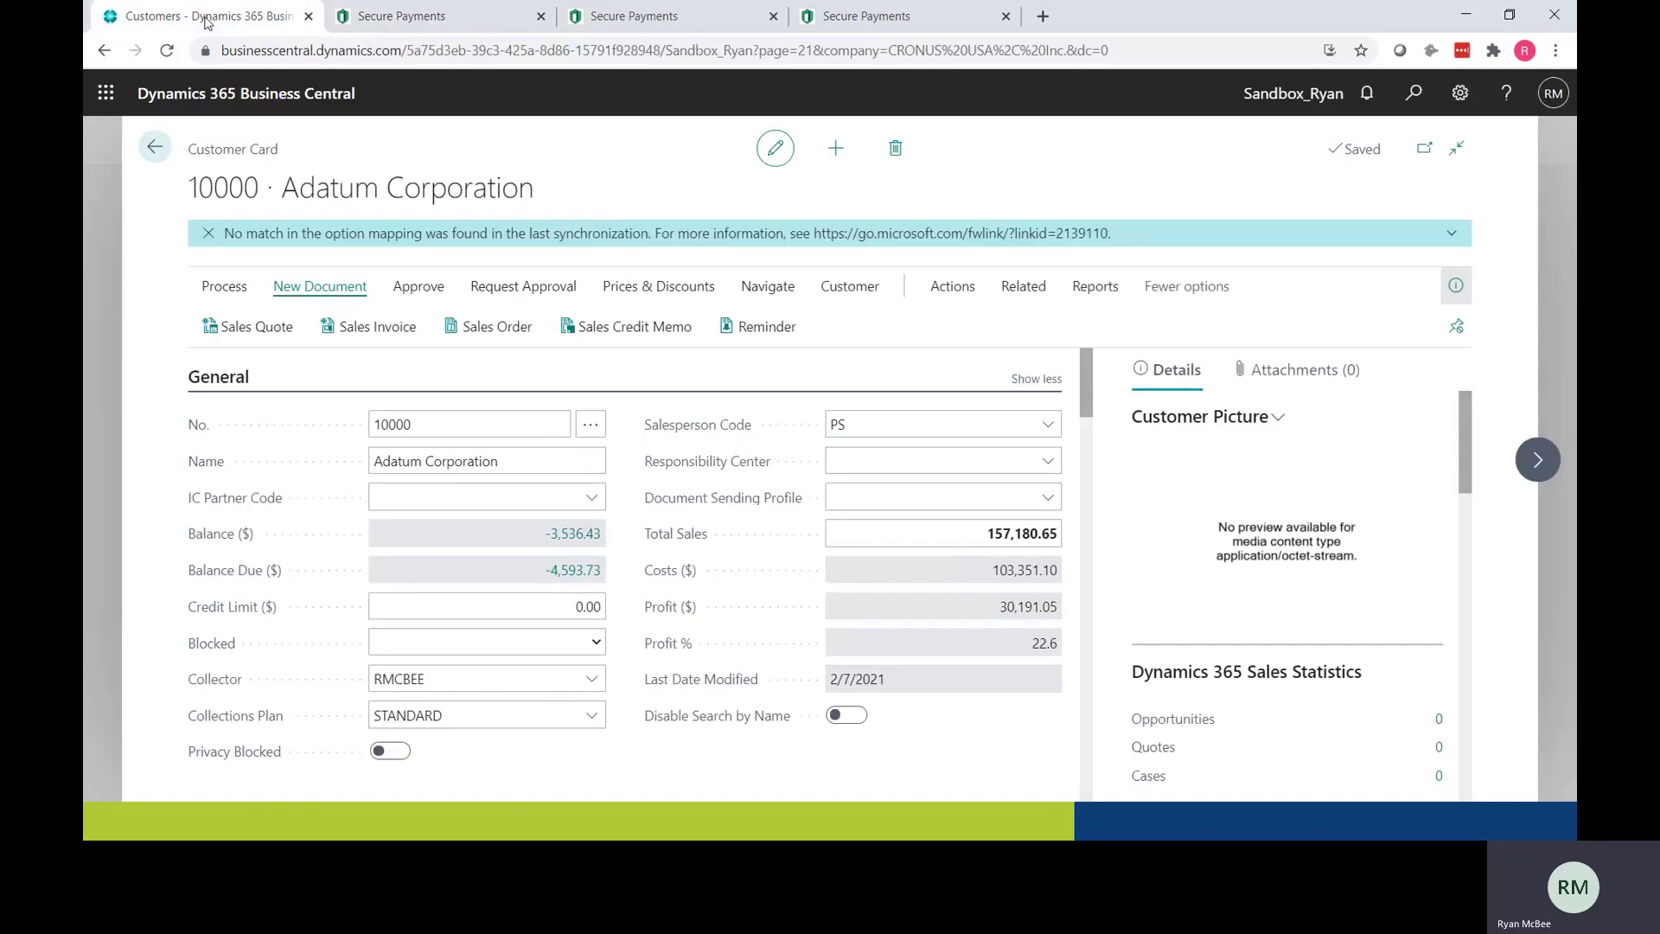
Step: Confirm payment G02477 of -190.10 against PS-INV103610 in Adatum's ledger entries, then go back
left_click(849, 290)
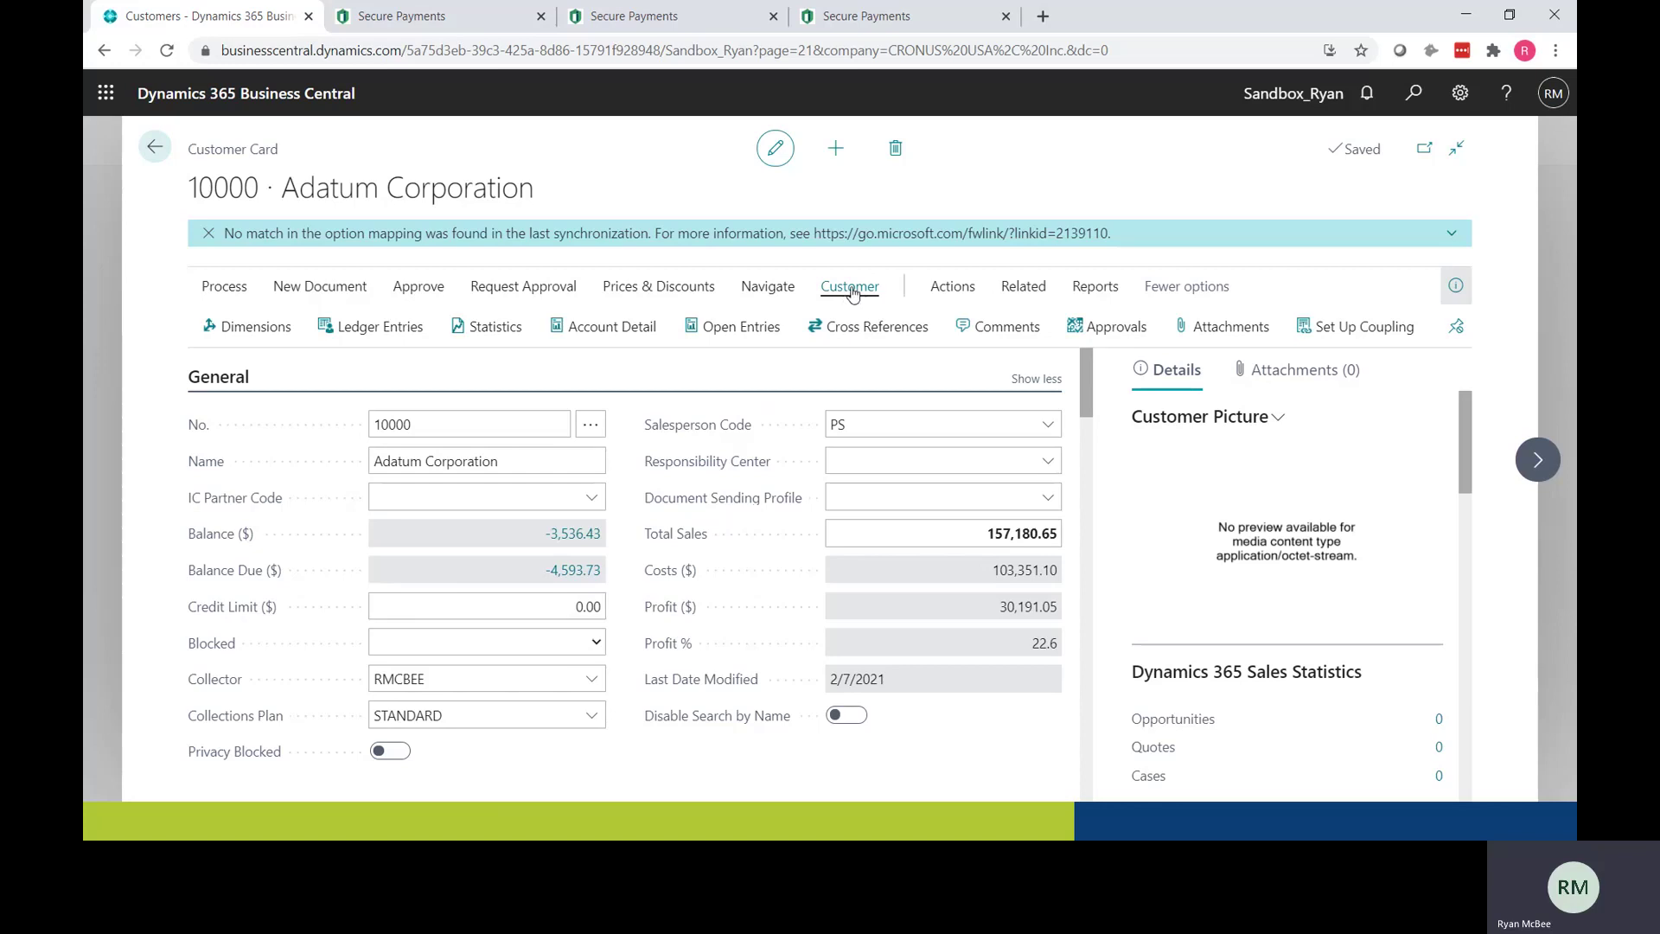
left_click(370, 336)
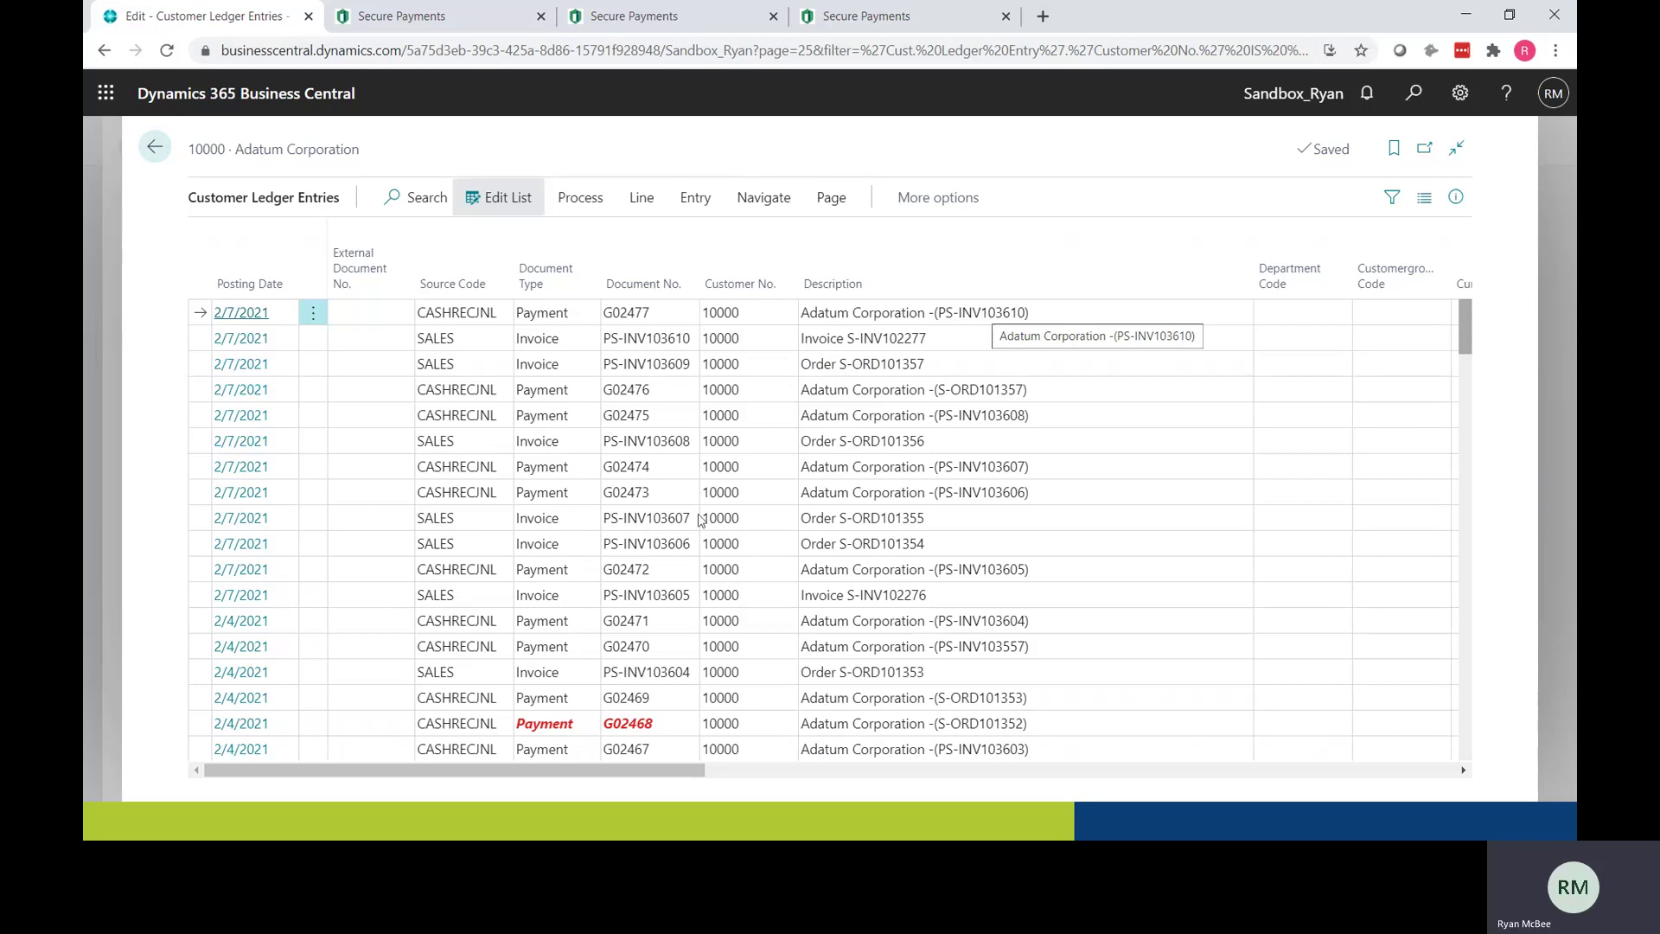
left_click_drag(654, 769, 950, 781)
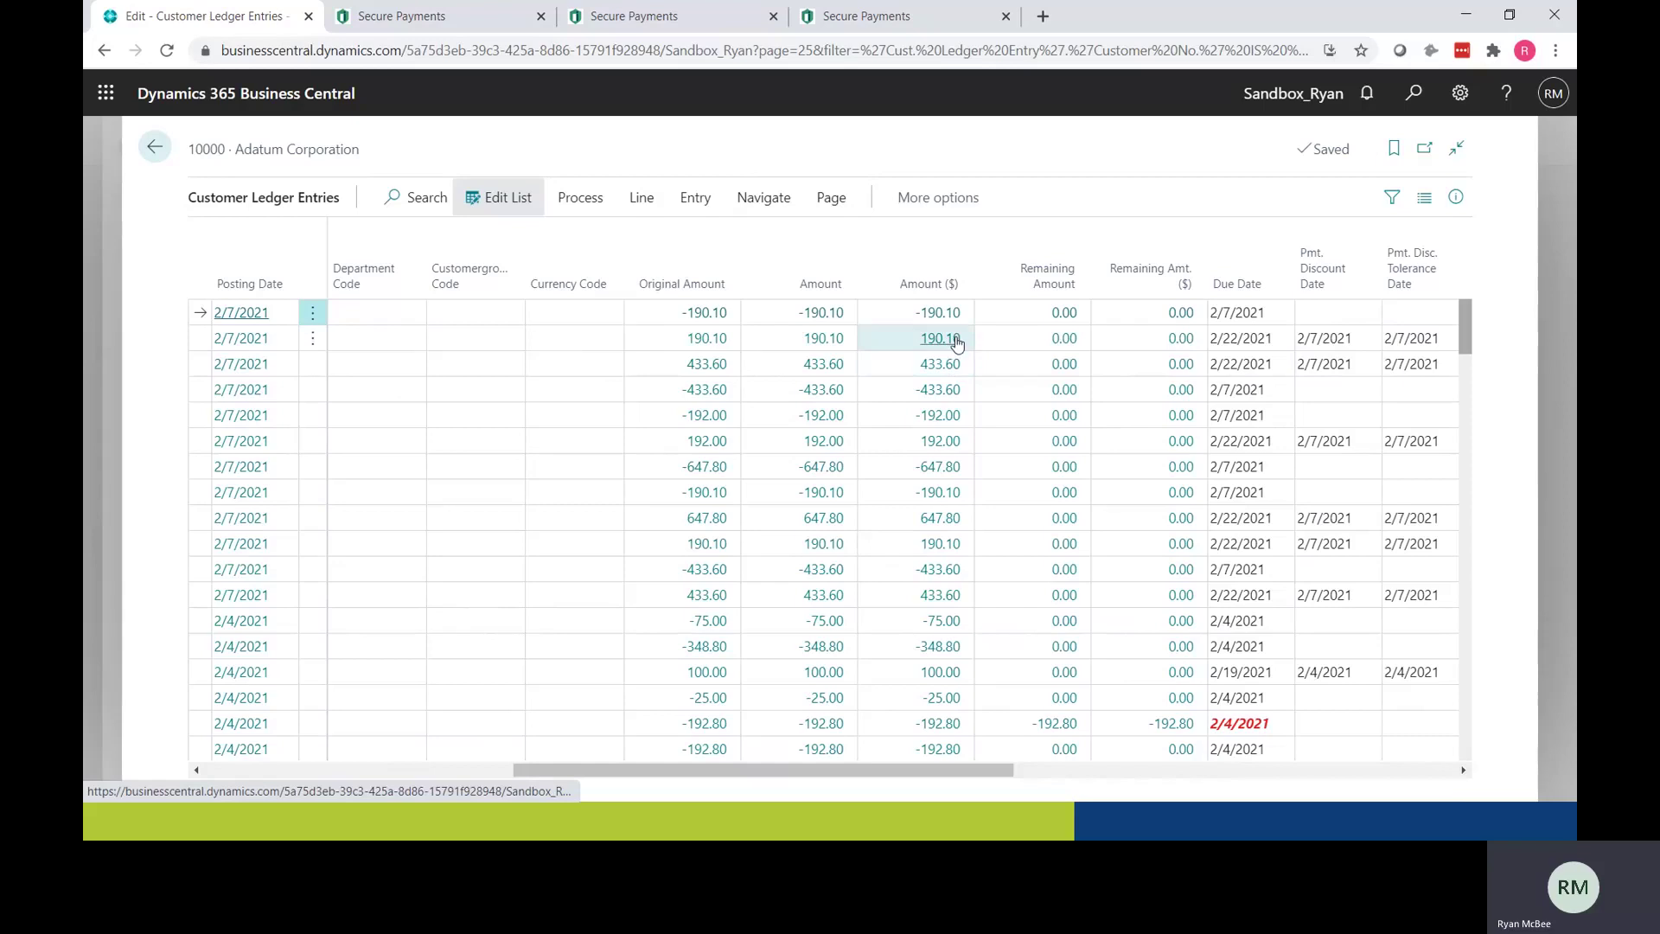
left_click(157, 151)
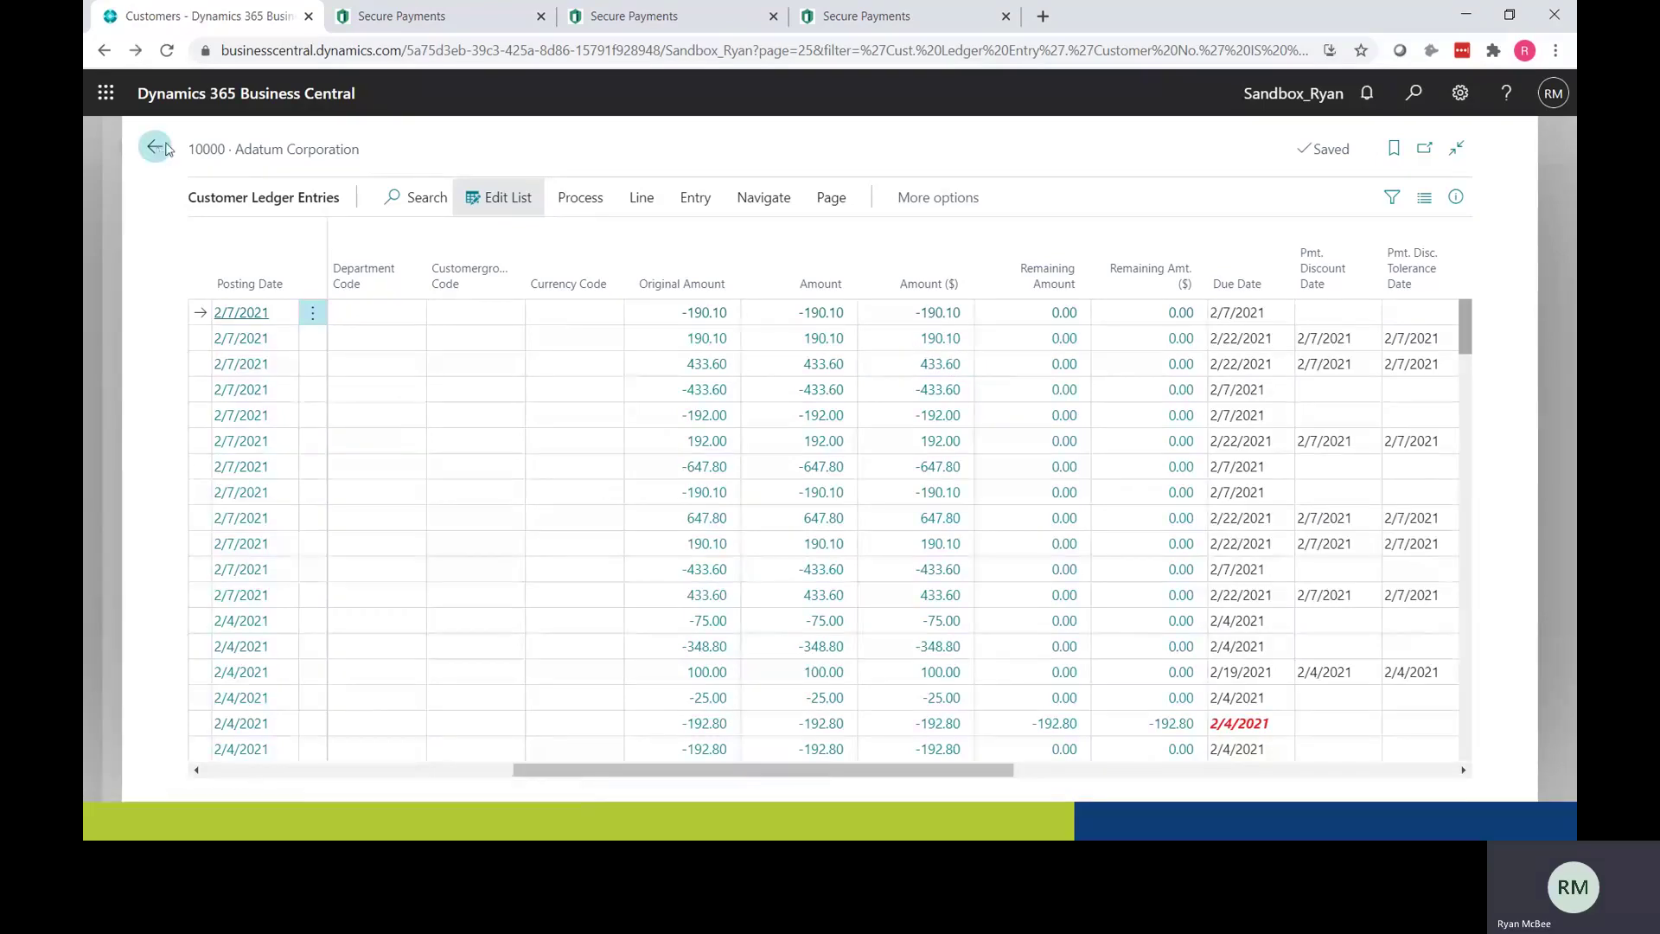
Step: Leave the ledger entries via the customers list and return to the CRONUS USA, Inc. Role Center
left_click(156, 150)
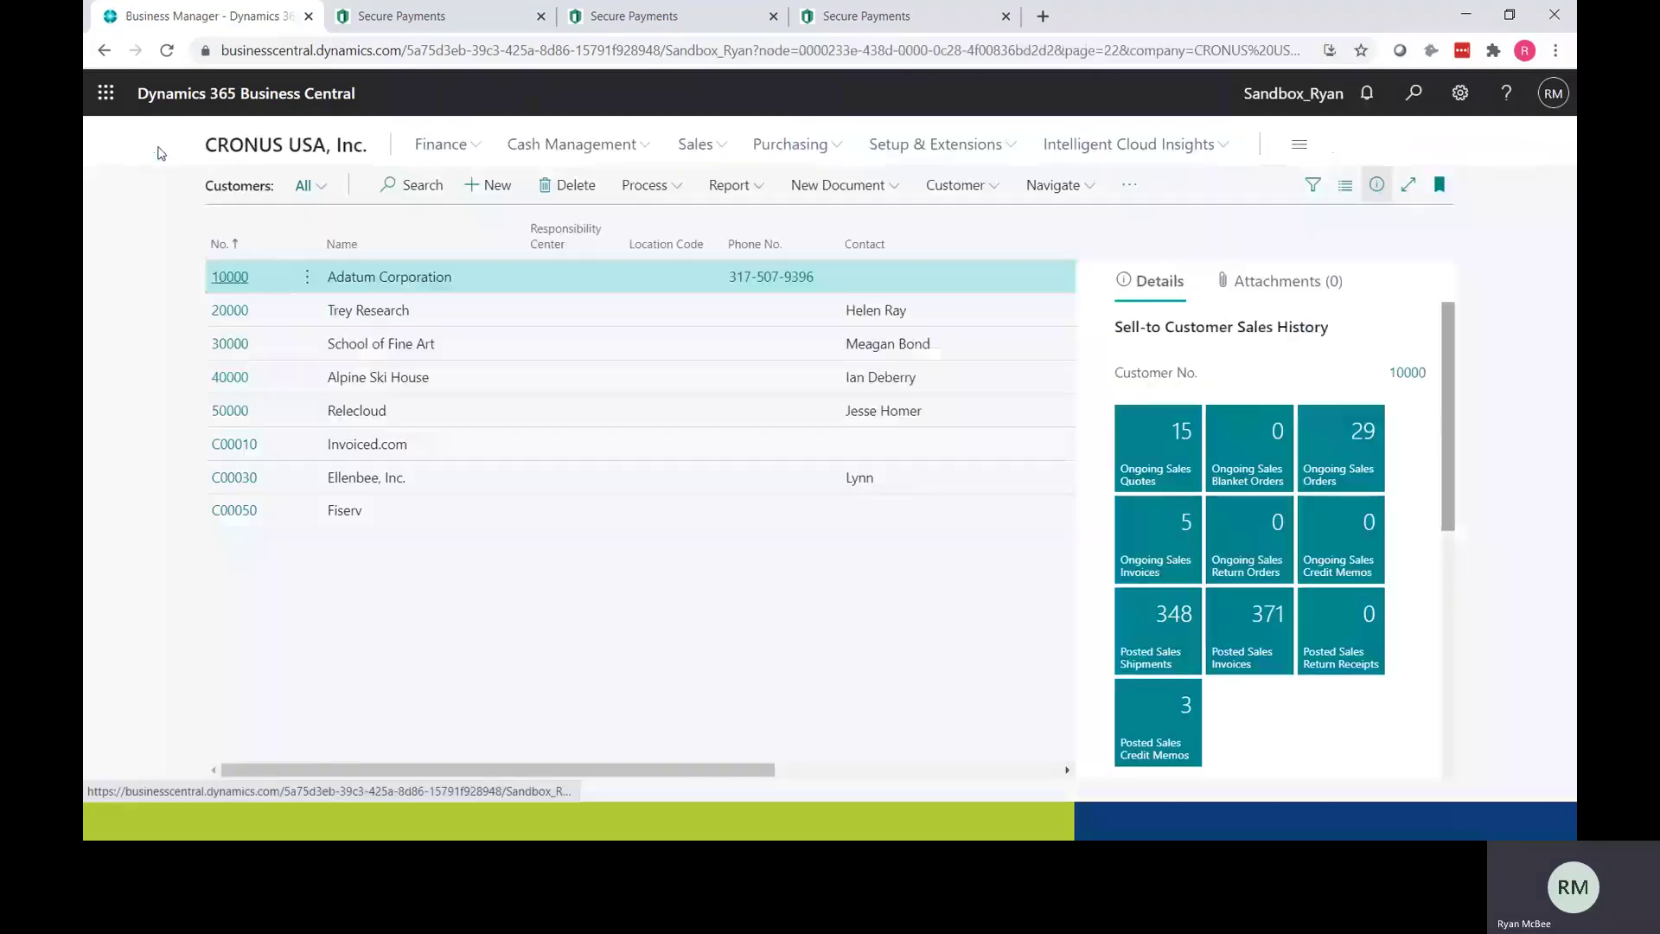
left_click(267, 147)
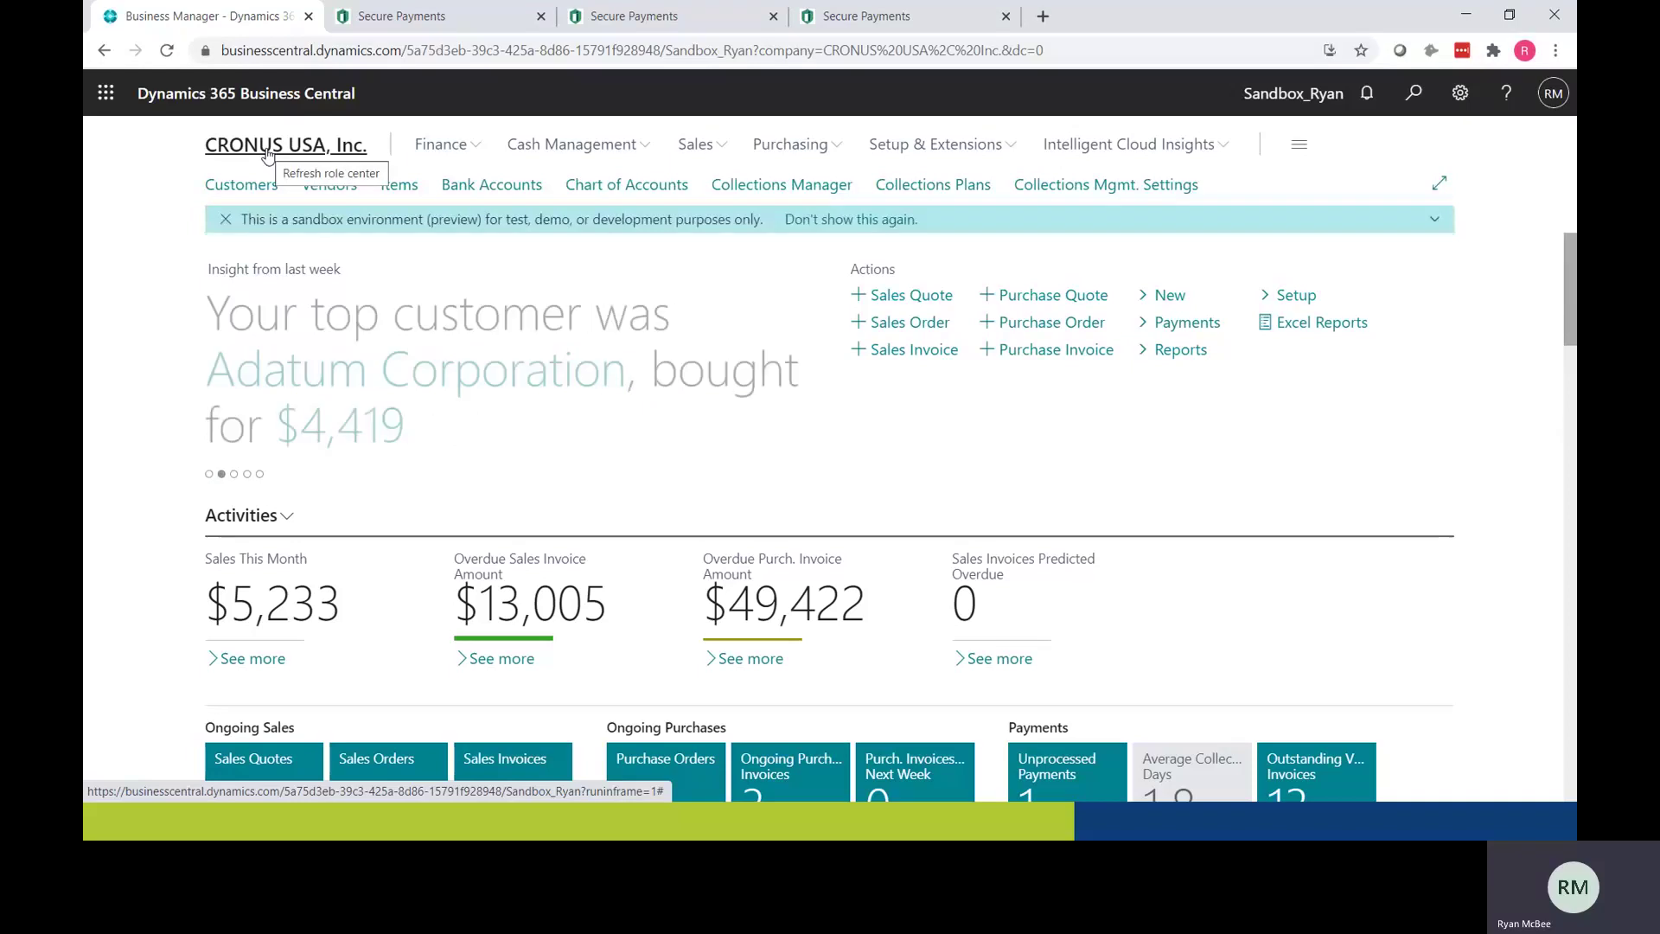
key("alt+Tab")
key("alt+Tab")
key("alt+Tab")
key("alt+Tab")
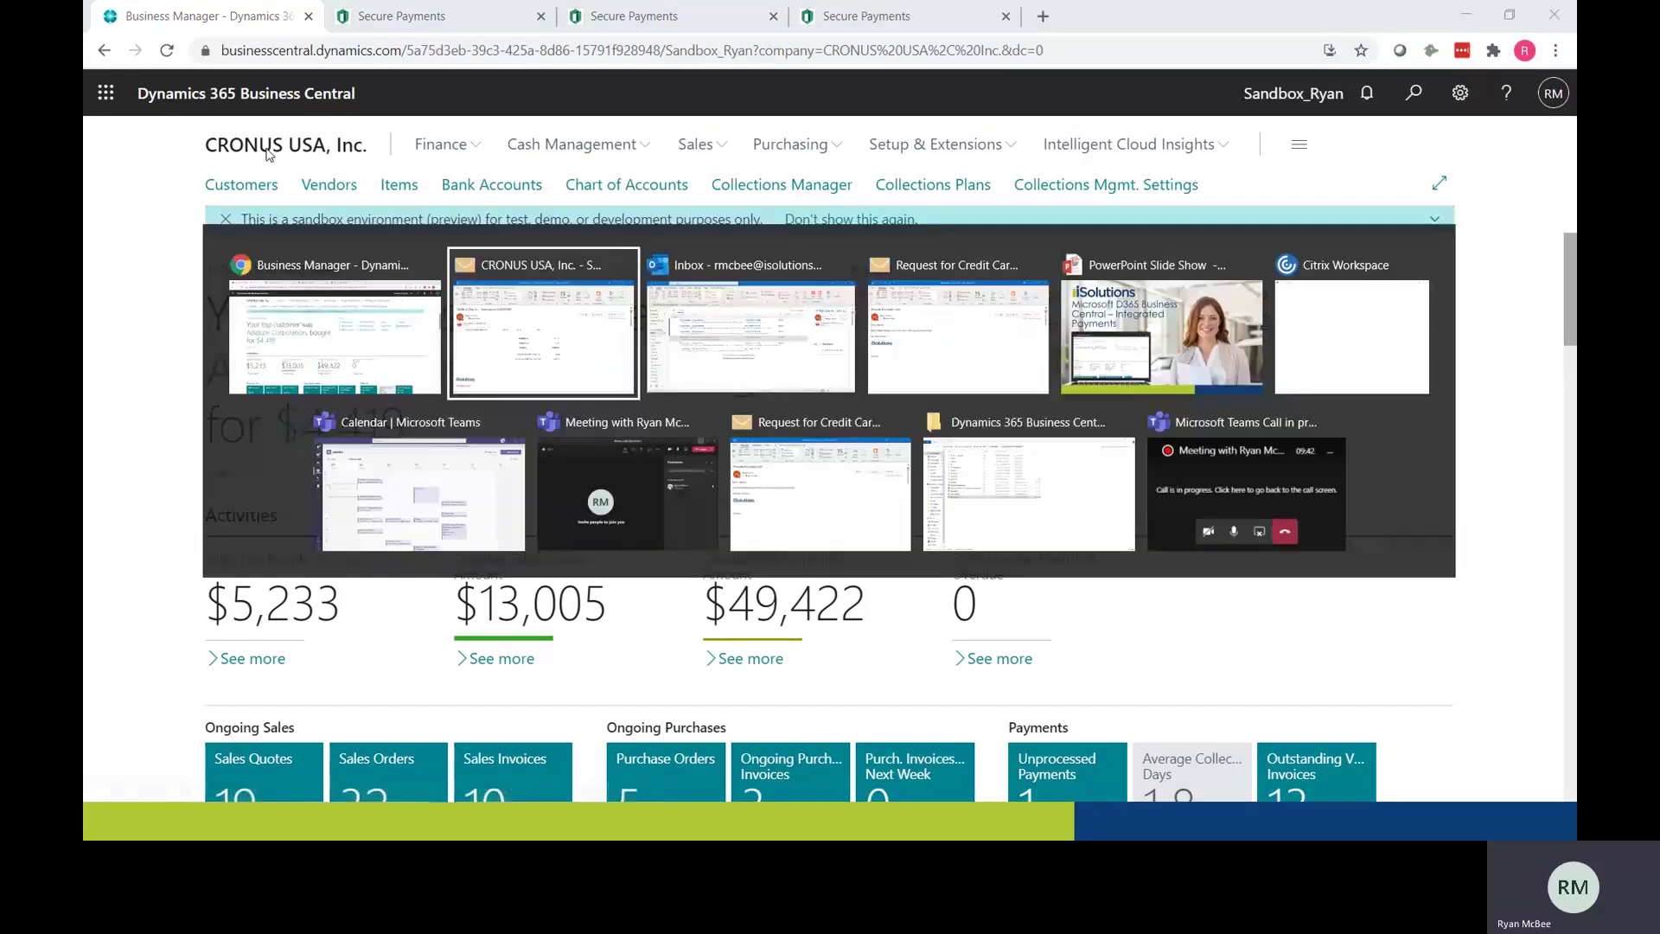